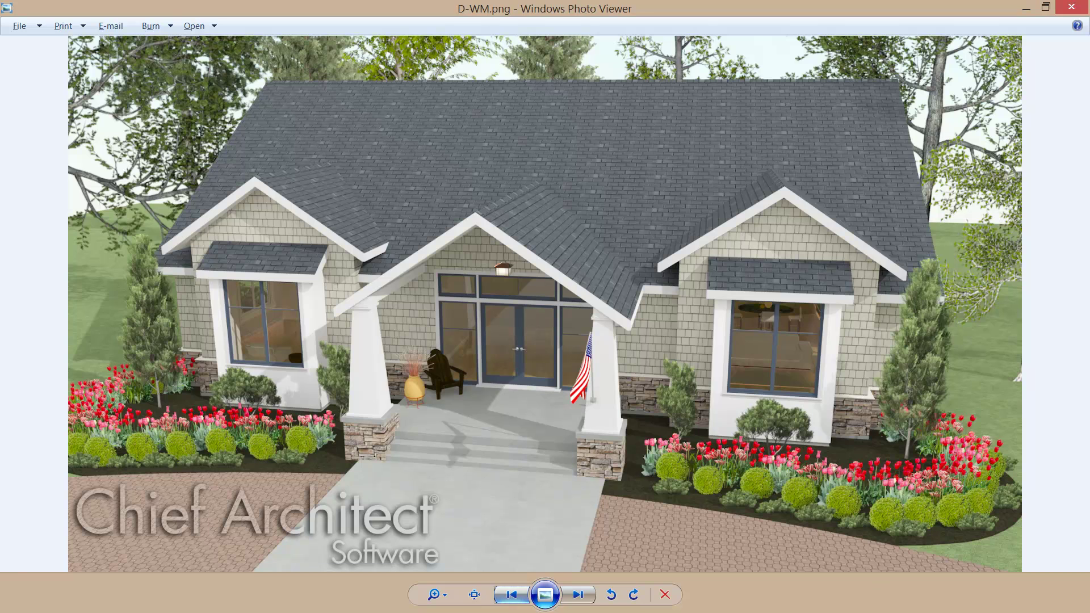
- View the curved-craftsman.PNG reference photo, then return to the Chief Architect model
{"action": "key", "text": "Right"}
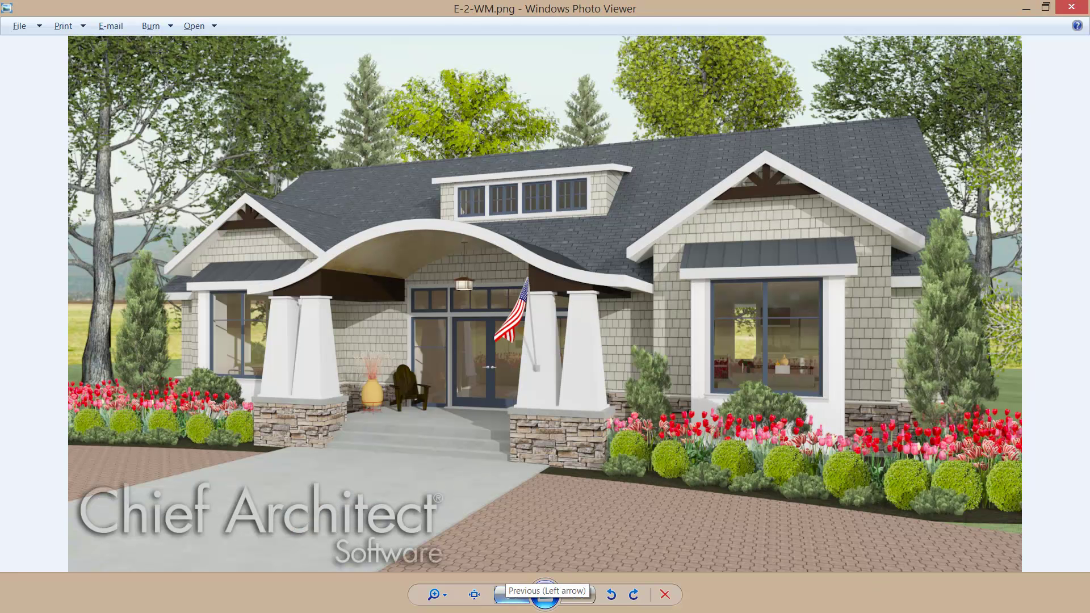
{"action": "left_click", "coordinate": [511, 594]}
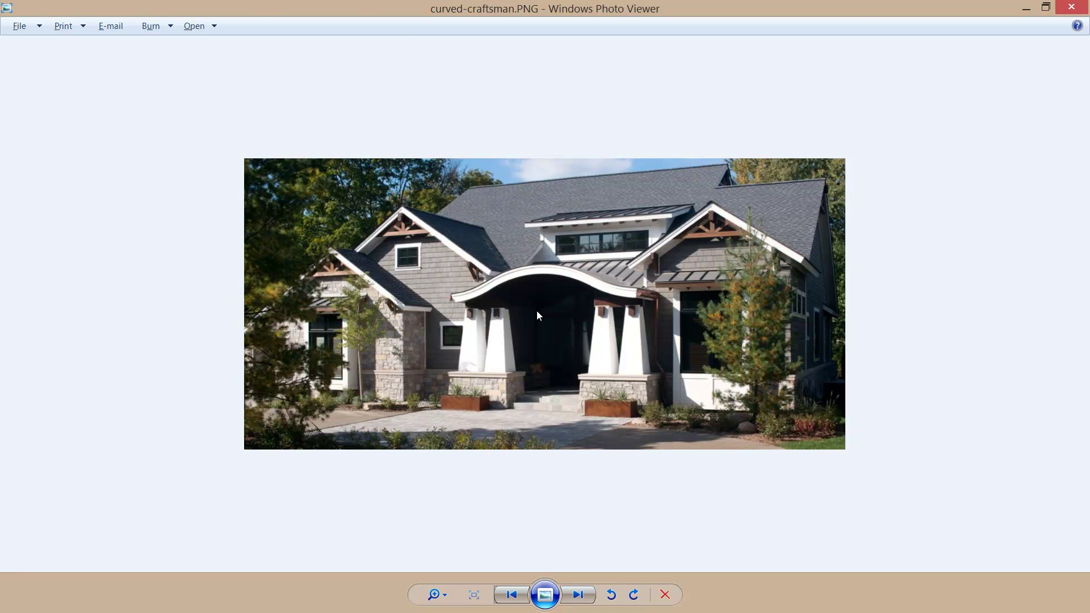
{"action": "key", "text": "alt+Tab"}
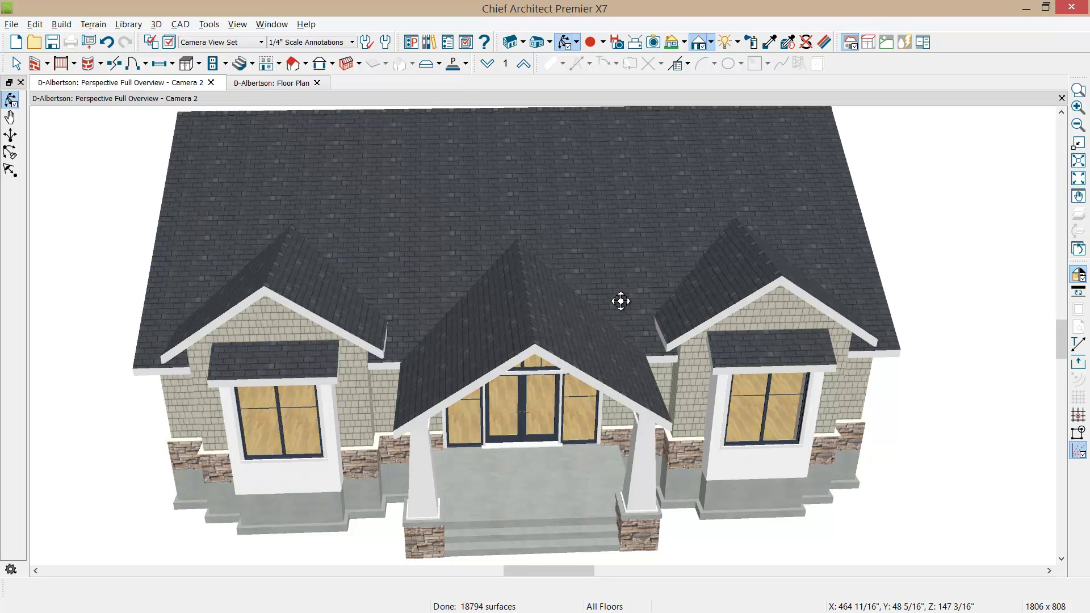
- Select the porch gable's right and left roof planes together
{"action": "key", "text": "space"}
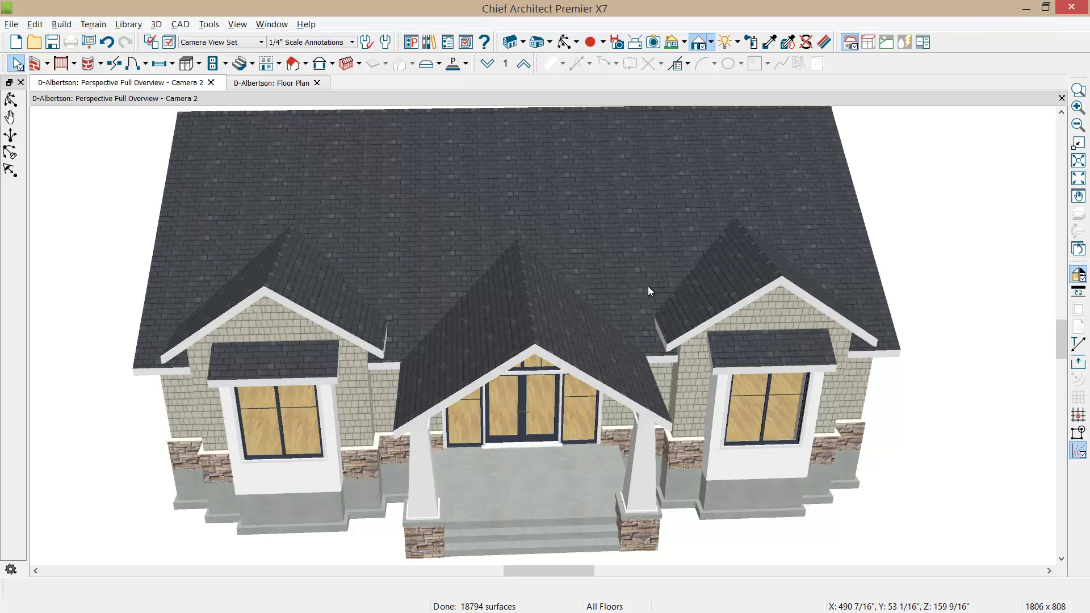
{"action": "left_click", "coordinate": [649, 287]}
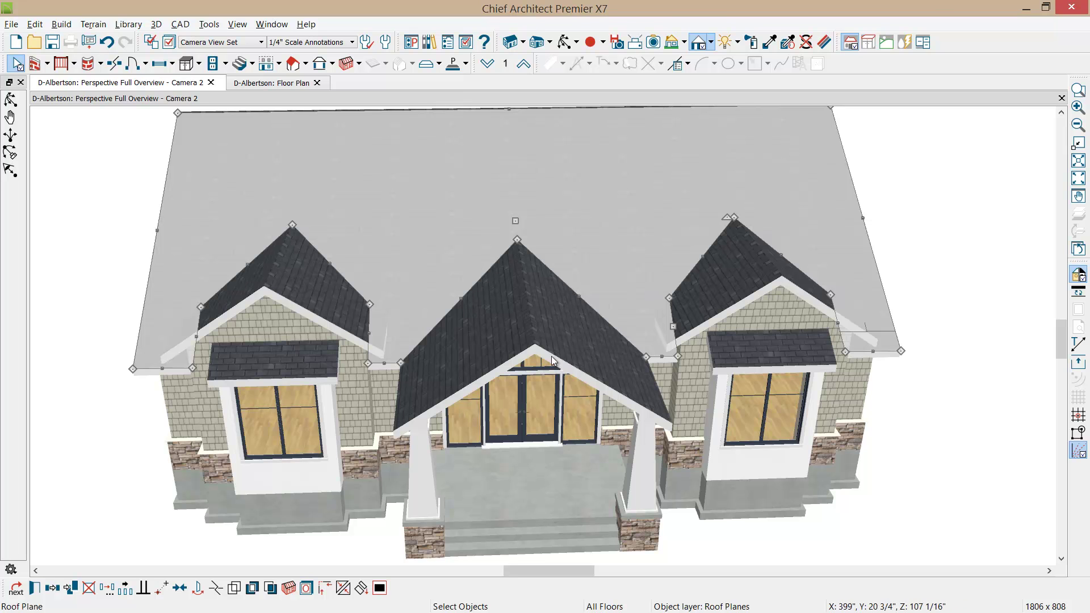
{"action": "left_click", "coordinate": [580, 319]}
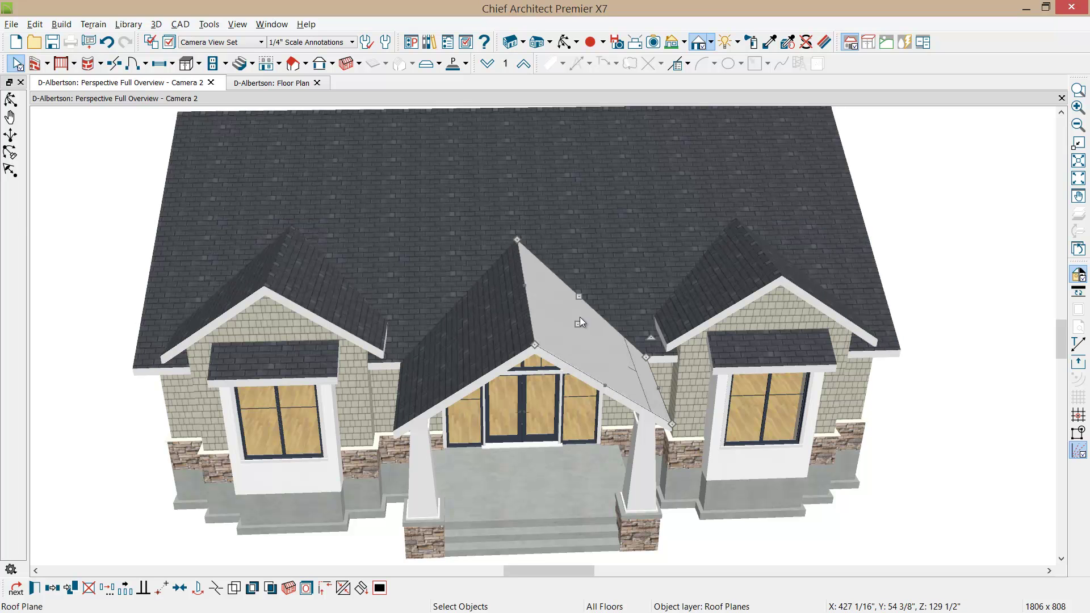
{"action": "left_click", "coordinate": [502, 332], "text": "shift"}
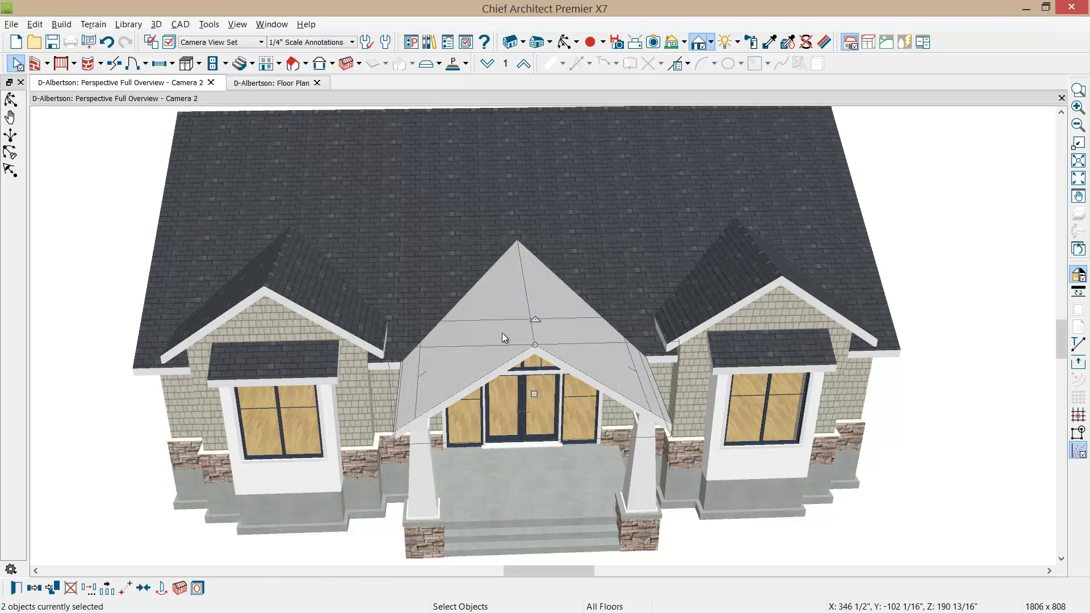
- Curve both porch roof planes with a 0° ridge angle, then view the house front
{"action": "double_click", "coordinate": [502, 332]}
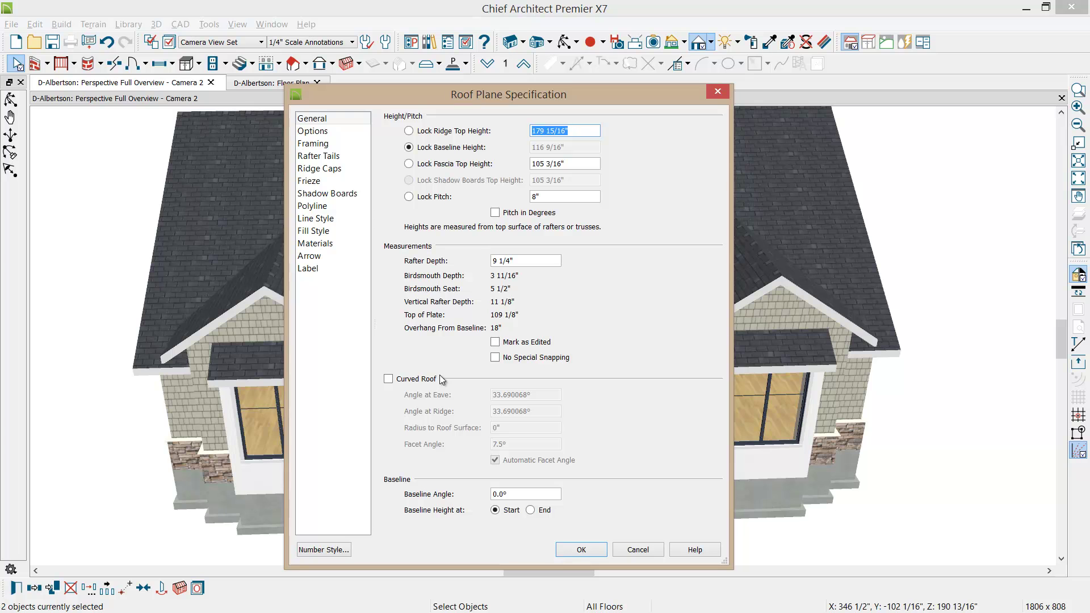
{"action": "left_click", "coordinate": [434, 379]}
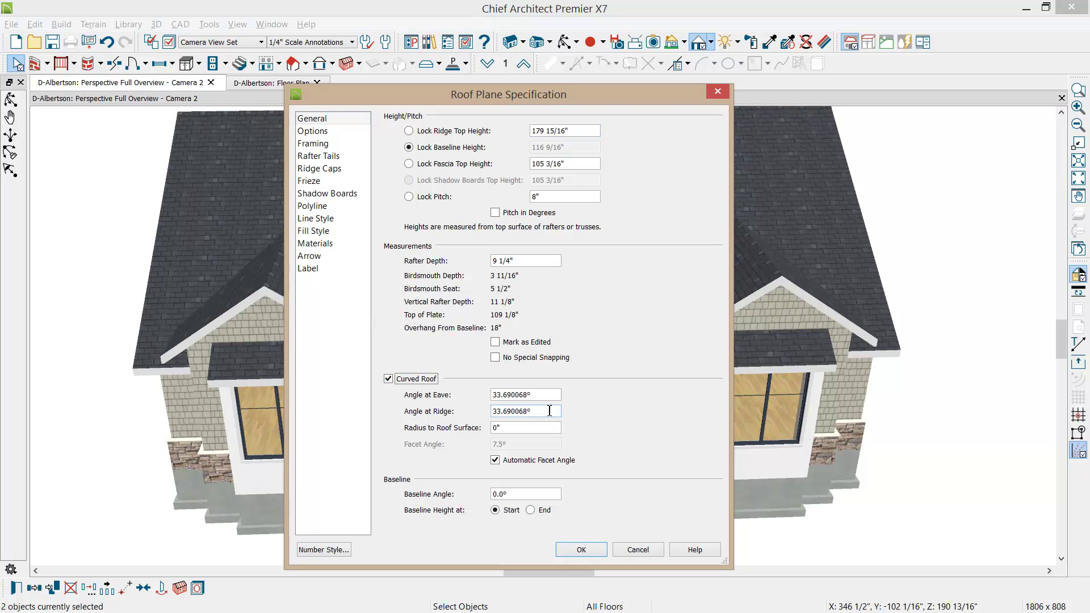
{"action": "left_click_drag", "start_coordinate": [543, 413], "coordinate": [460, 416]}
{"action": "type", "text": "0"}
{"action": "left_click", "coordinate": [591, 549]}
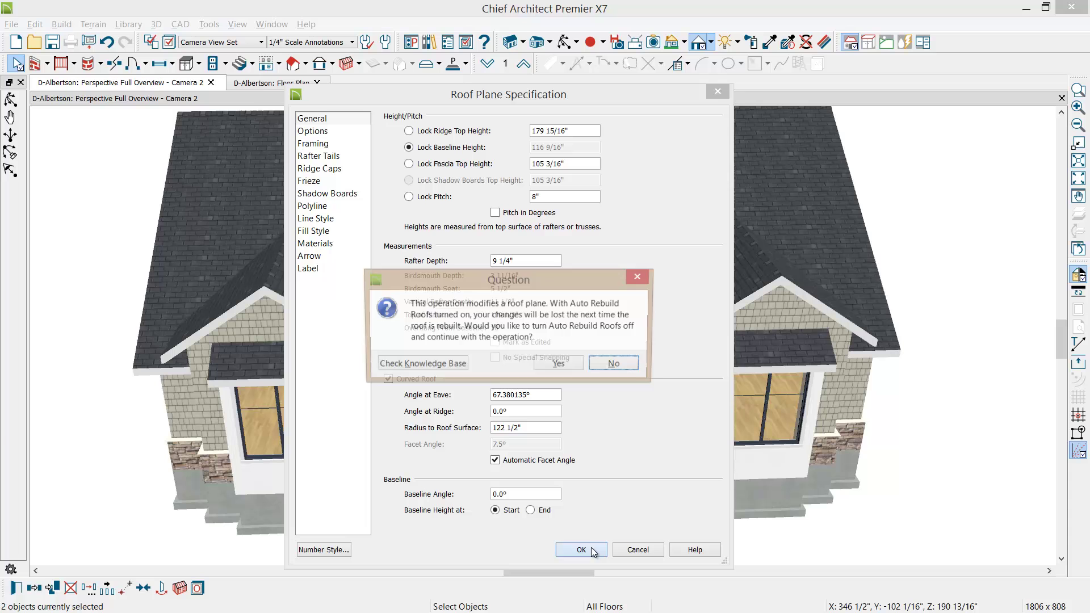
{"action": "left_click", "coordinate": [554, 365]}
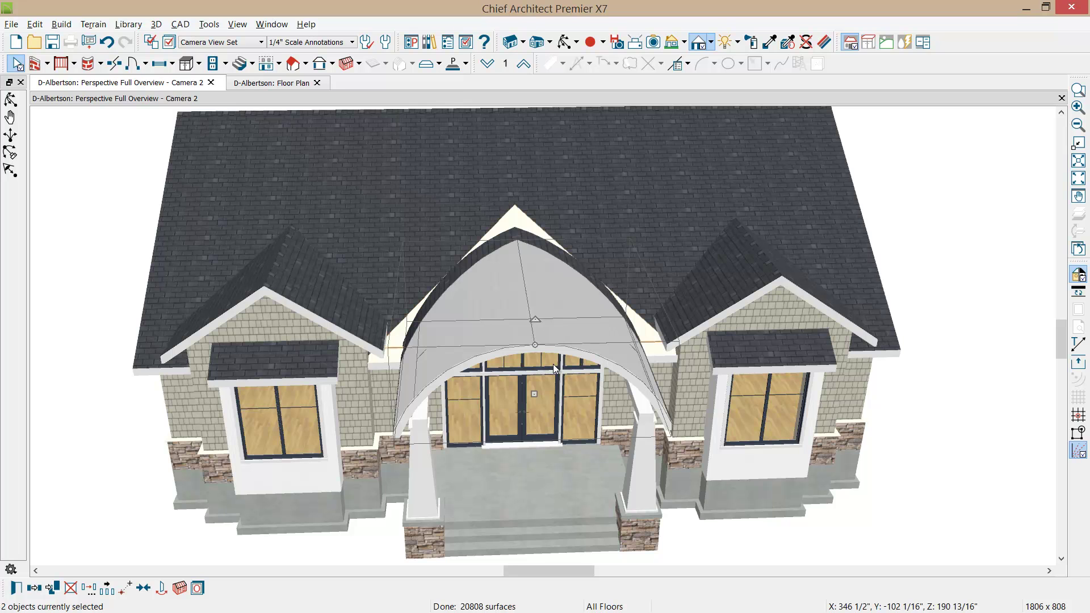
{"action": "key", "text": "Escape"}
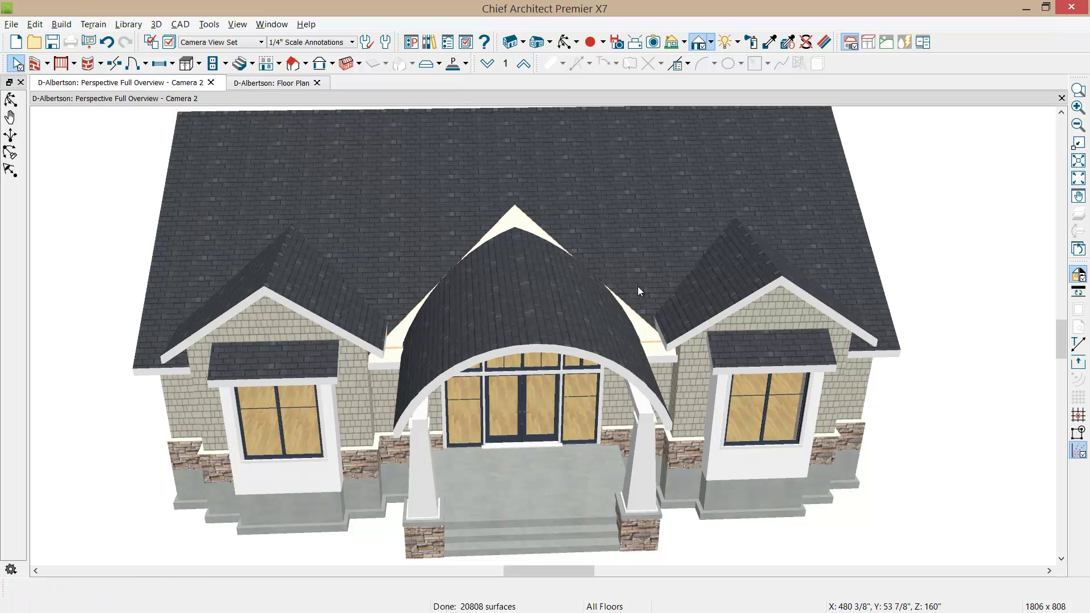
{"action": "left_click", "coordinate": [565, 42]}
{"action": "left_click_drag", "start_coordinate": [574, 252], "coordinate": [566, 243]}
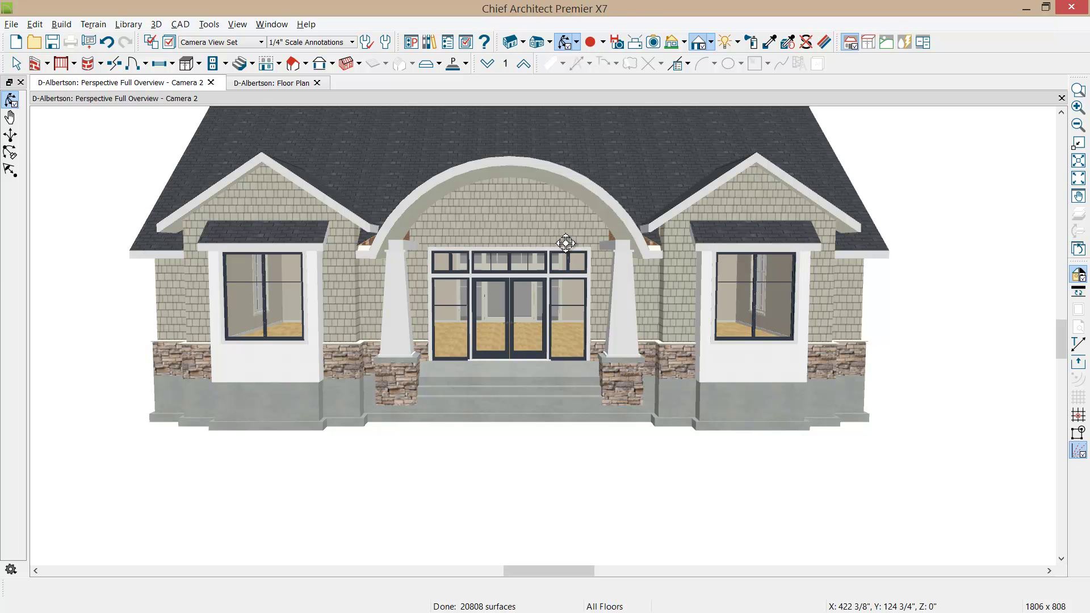
- Compare against the reference photo and undo the curved porch roof
{"action": "key", "text": "alt+Tab"}
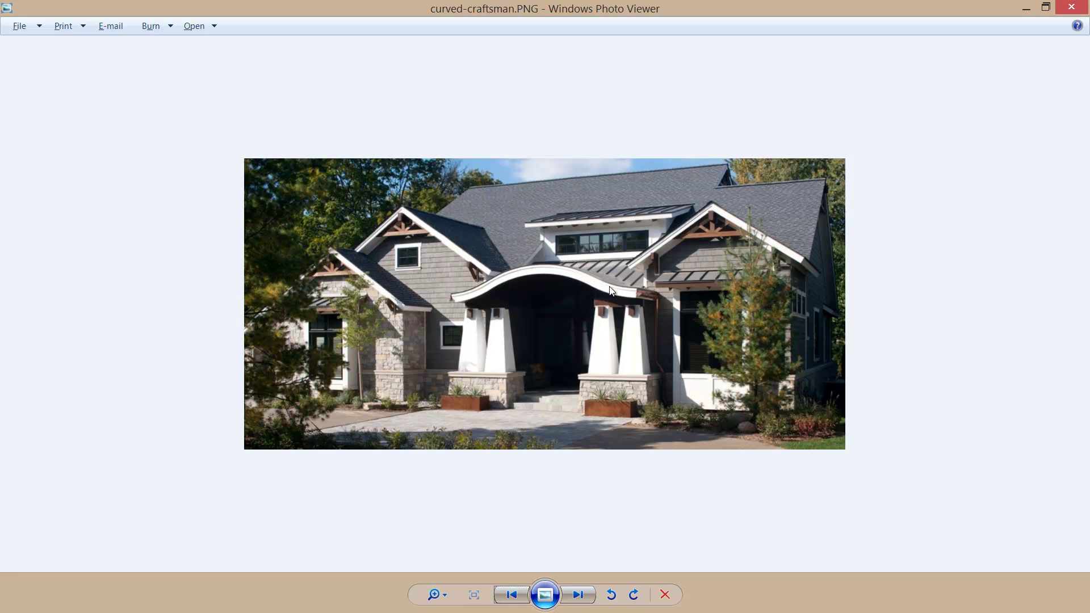
{"action": "key", "text": "alt+Tab"}
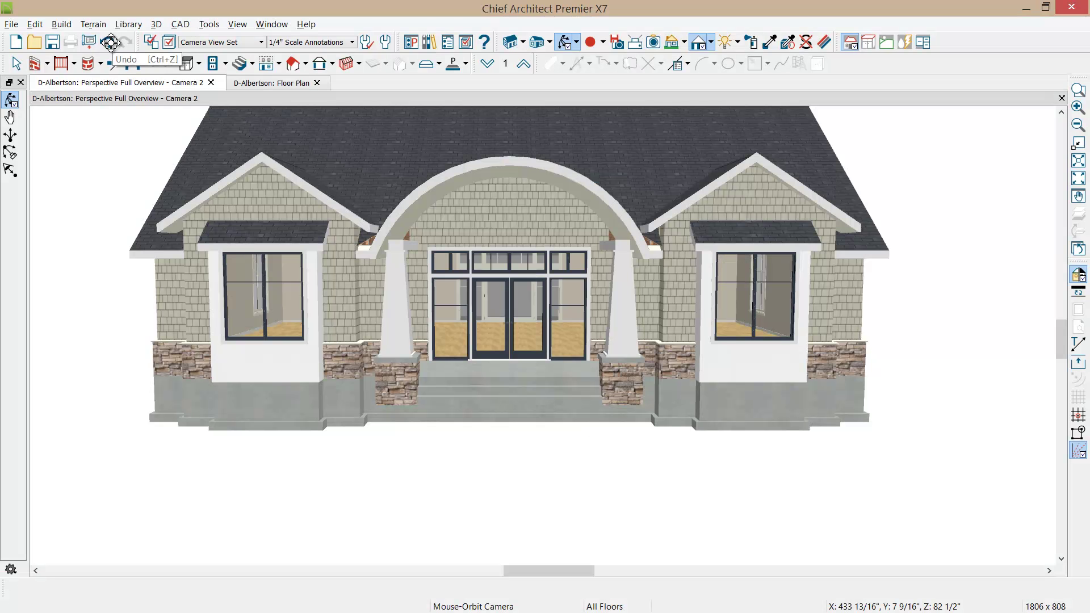
{"action": "left_click_drag", "start_coordinate": [110, 42], "coordinate": [575, 275]}
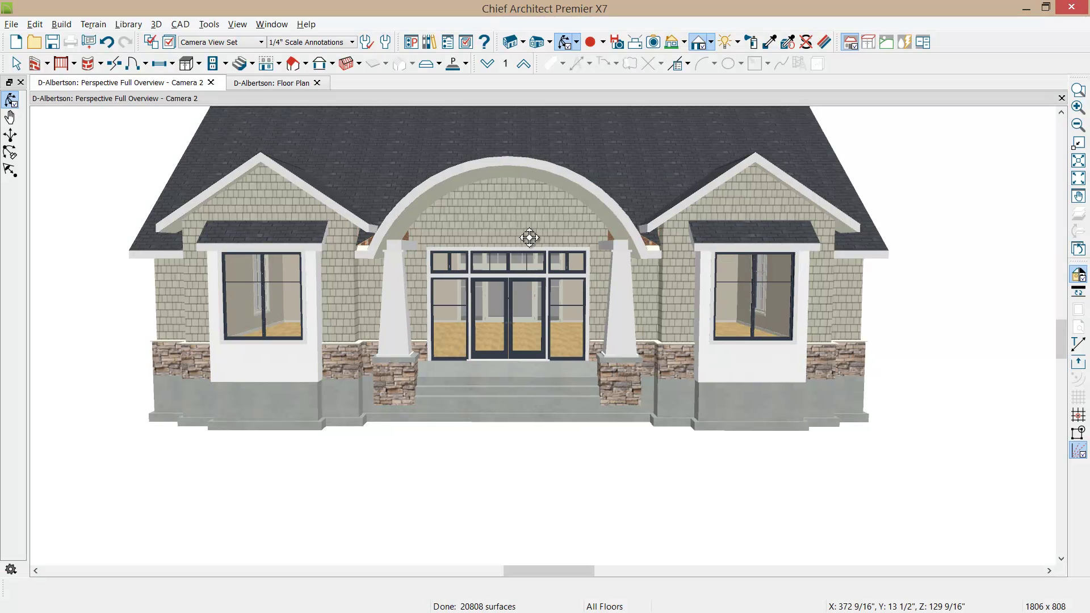
{"action": "left_click", "coordinate": [108, 43]}
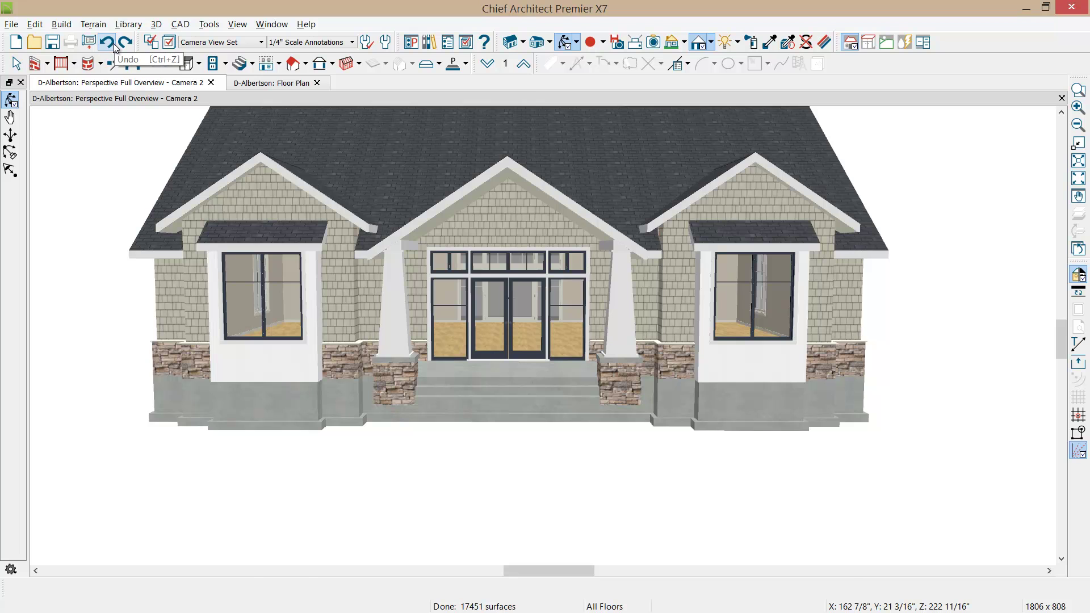
- Tile the 3D view and floor plan side by side, zoomed on the front porch
{"action": "key", "text": "alt+w"}
{"action": "key", "text": "v"}
{"action": "middle_click_drag", "start_coordinate": [767, 423], "coordinate": [792, 421]}
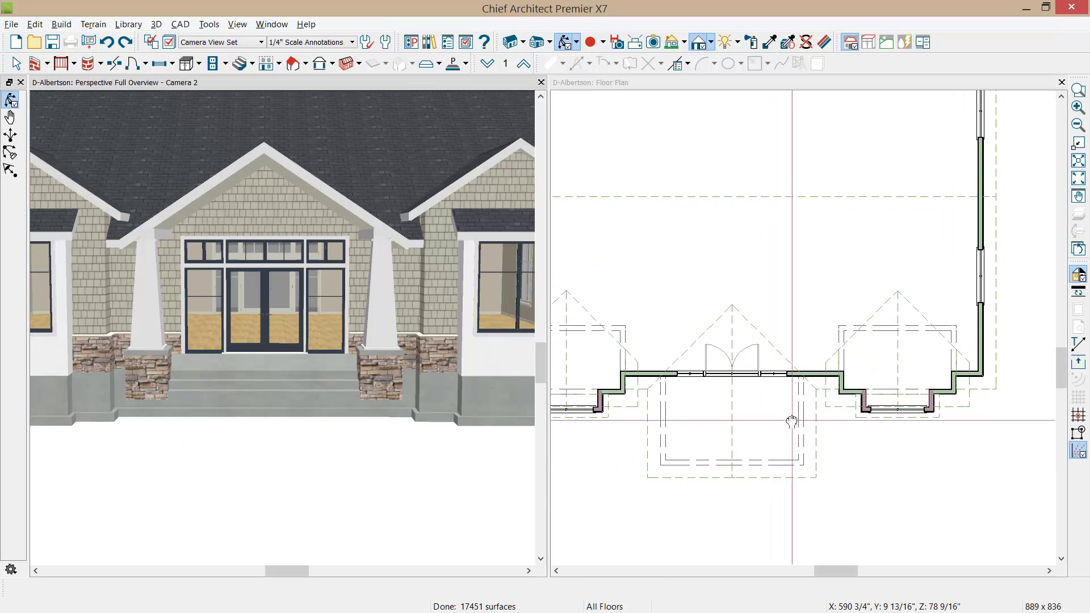
{"action": "scroll", "coordinate": [792, 421], "scroll_direction": "up", "scroll_amount": 2}
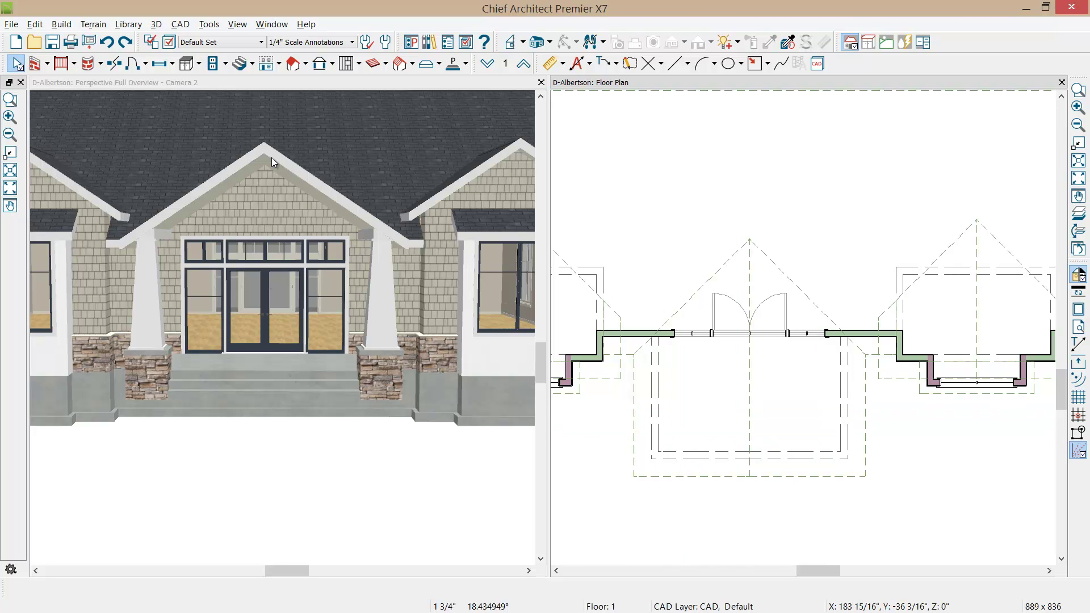
- Give both invisible porch walls a 3 1/2 in 12 roof pitch
{"action": "left_click", "coordinate": [654, 421]}
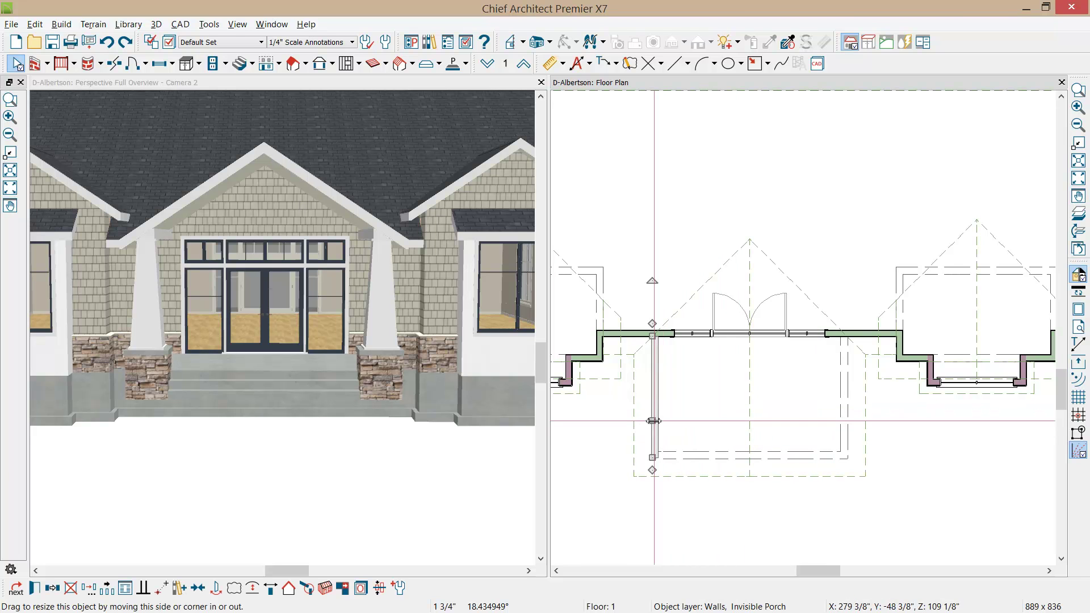
{"action": "left_click", "coordinate": [844, 425], "text": "shift"}
{"action": "double_click", "coordinate": [848, 430]}
{"action": "left_click", "coordinate": [424, 127]}
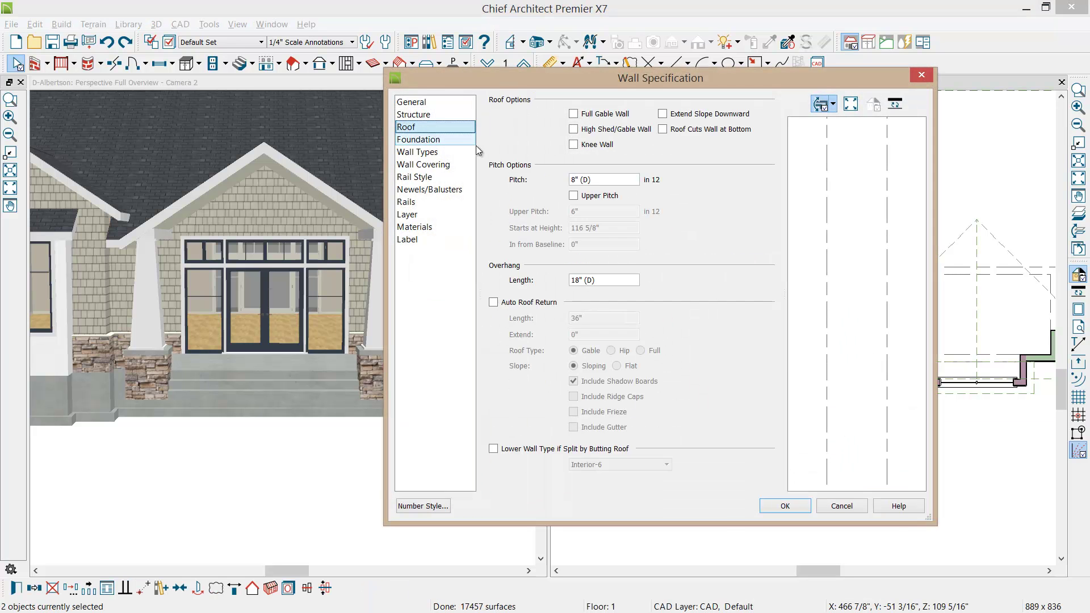
{"action": "left_click_drag", "start_coordinate": [599, 181], "coordinate": [564, 182]}
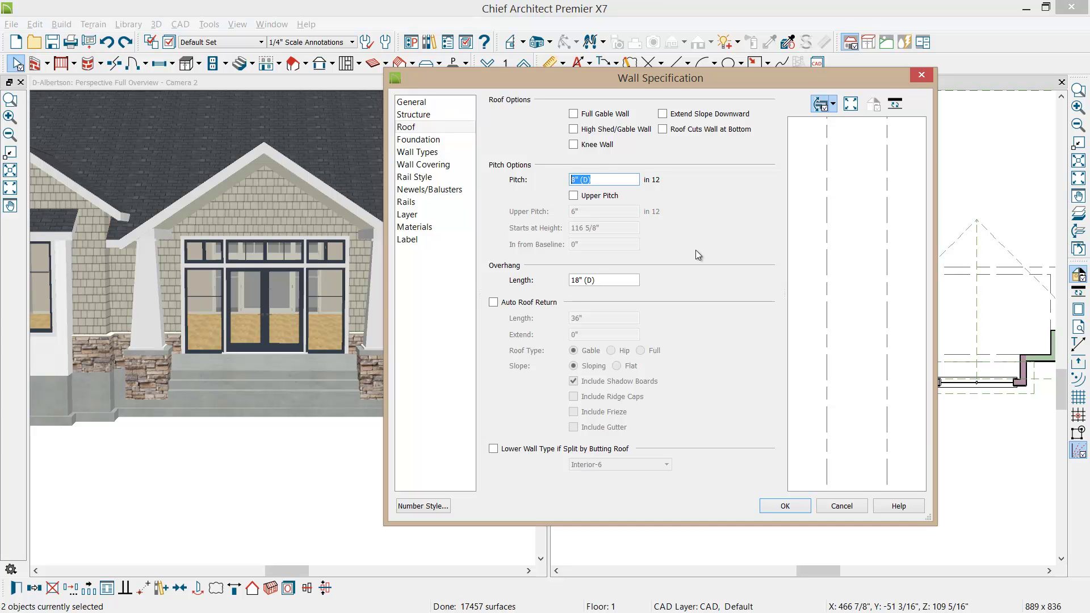
{"action": "type", "text": "3.5"}
{"action": "key", "text": "Tab"}
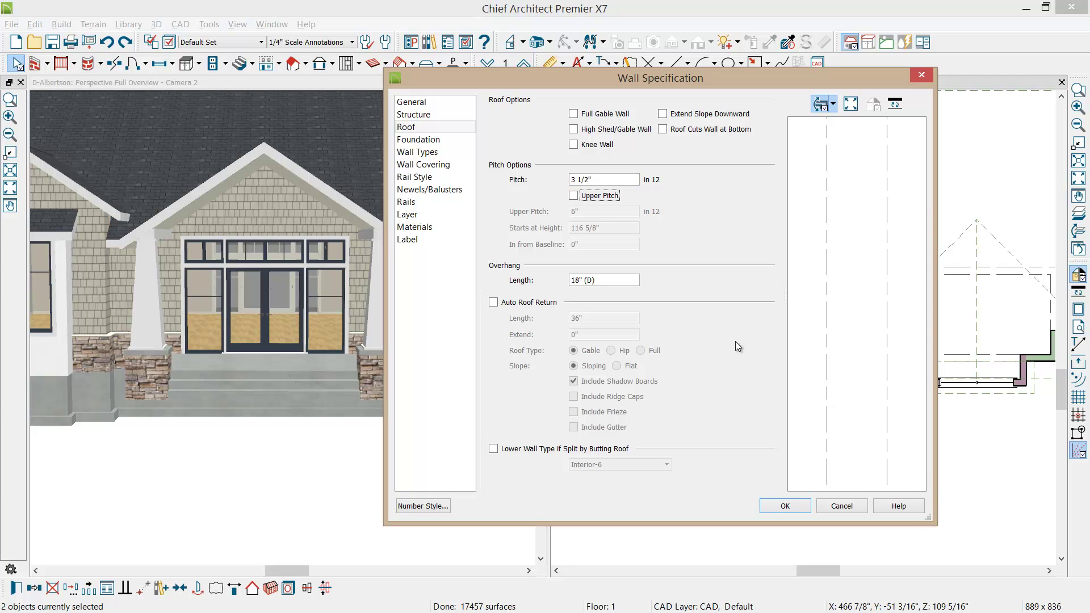
{"action": "left_click", "coordinate": [794, 506]}
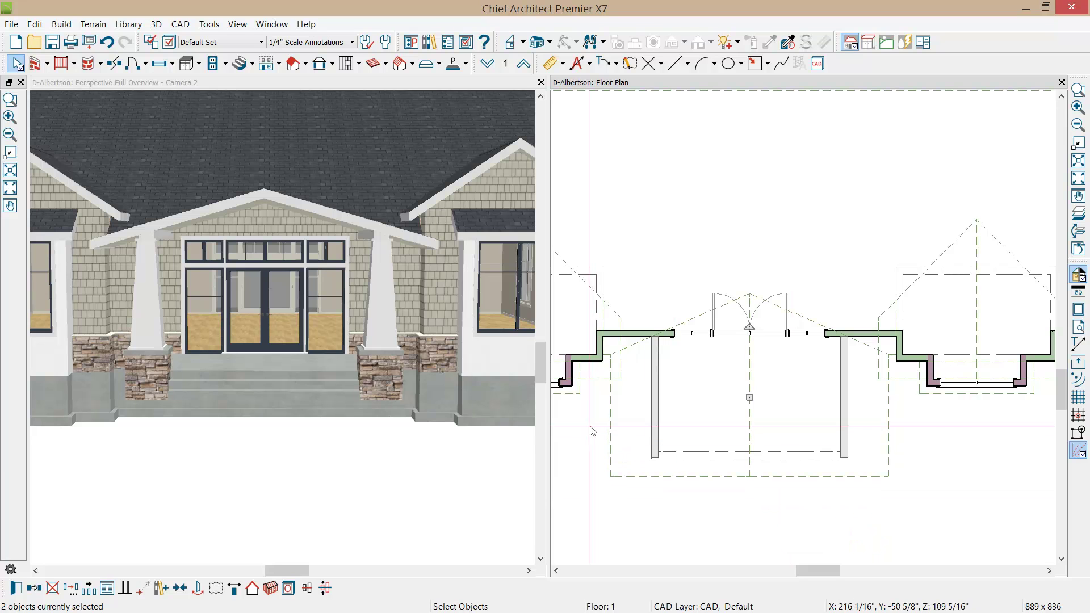
{"action": "scroll", "coordinate": [604, 388], "scroll_direction": "up", "scroll_amount": 4}
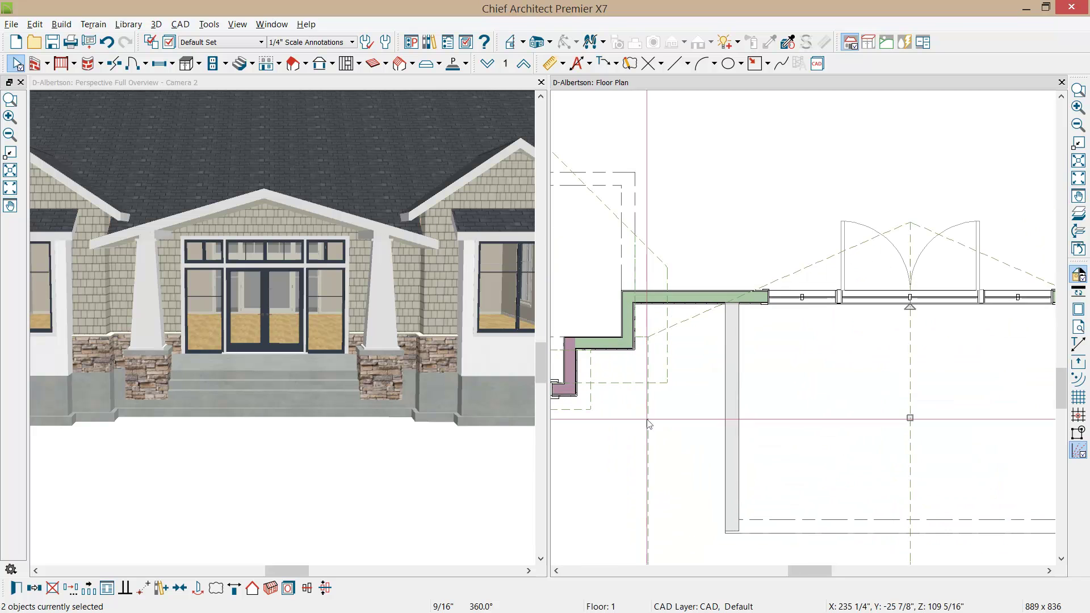
{"action": "left_click", "coordinate": [648, 451]}
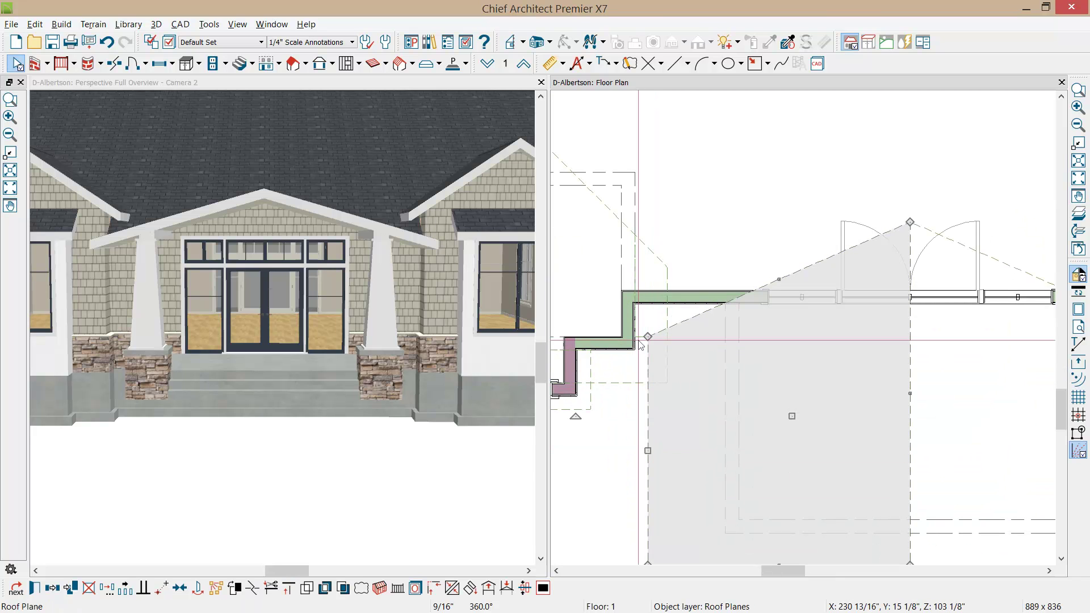
{"action": "scroll", "coordinate": [636, 367], "scroll_direction": "up", "scroll_amount": 2}
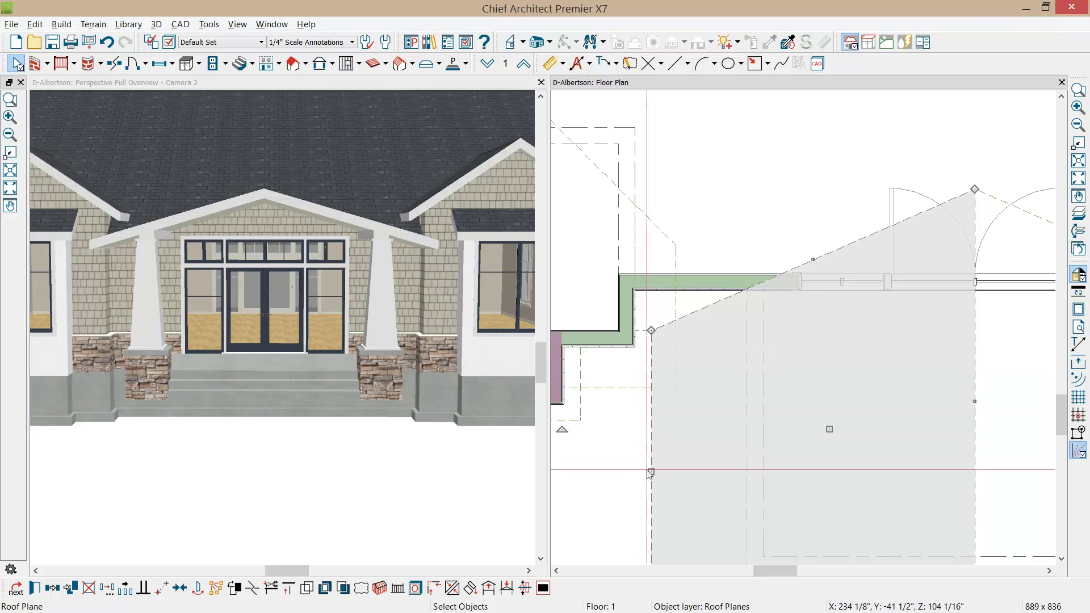
{"action": "left_click_drag", "start_coordinate": [651, 471], "coordinate": [636, 344]}
{"action": "left_click", "coordinate": [596, 345]}
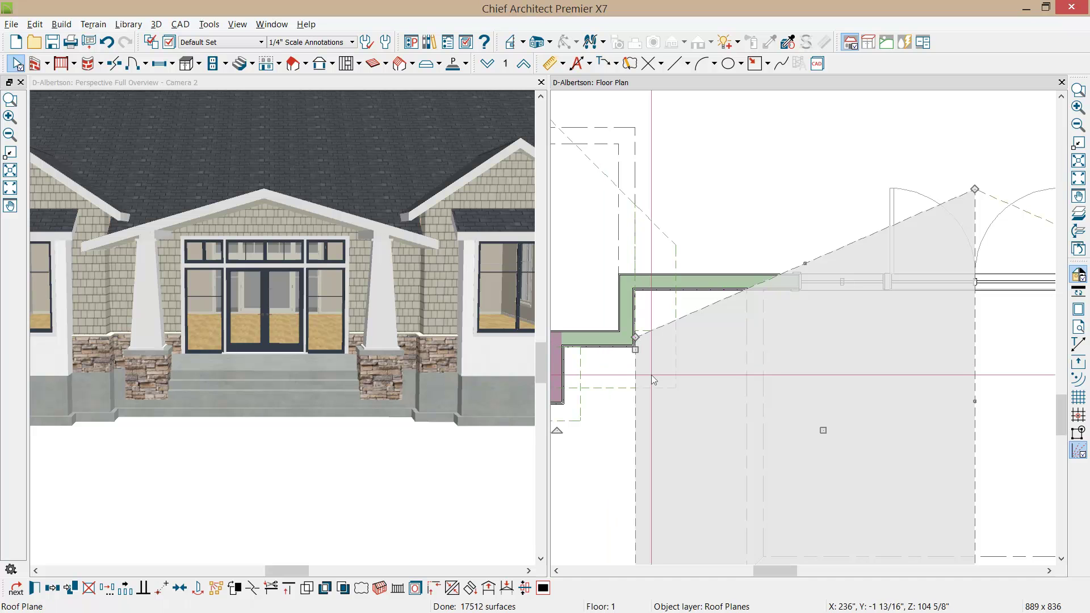
{"action": "middle_click_drag", "start_coordinate": [676, 396], "coordinate": [567, 358]}
{"action": "scroll", "coordinate": [649, 344], "scroll_direction": "down", "scroll_amount": 2}
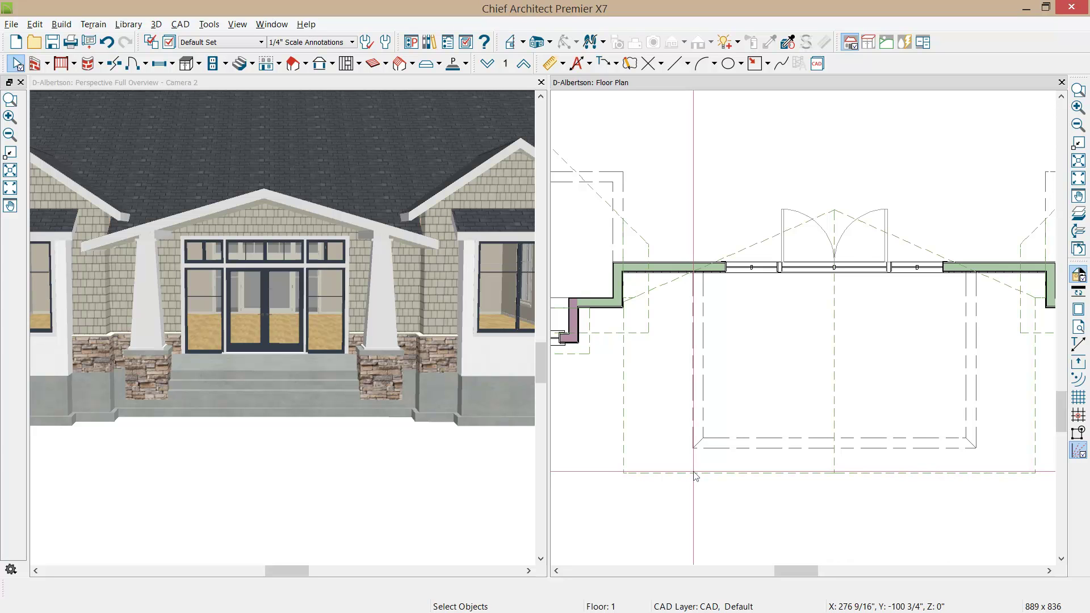
- Duplicate the left porch roof plane in place and trim the copy to a narrow ridge strip
{"action": "left_click", "coordinate": [695, 476]}
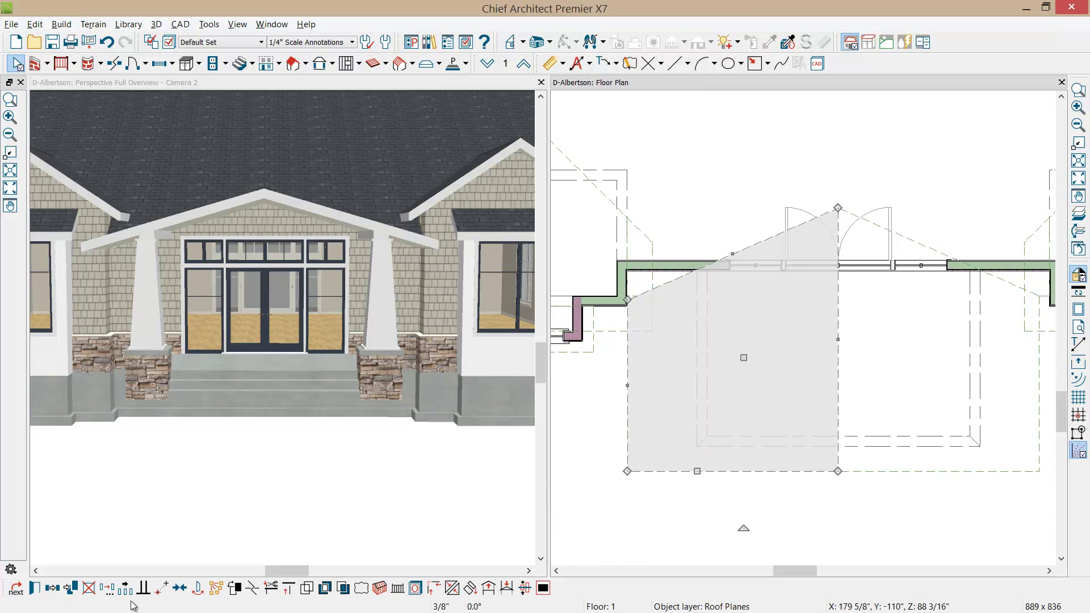
{"action": "left_click", "coordinate": [75, 591]}
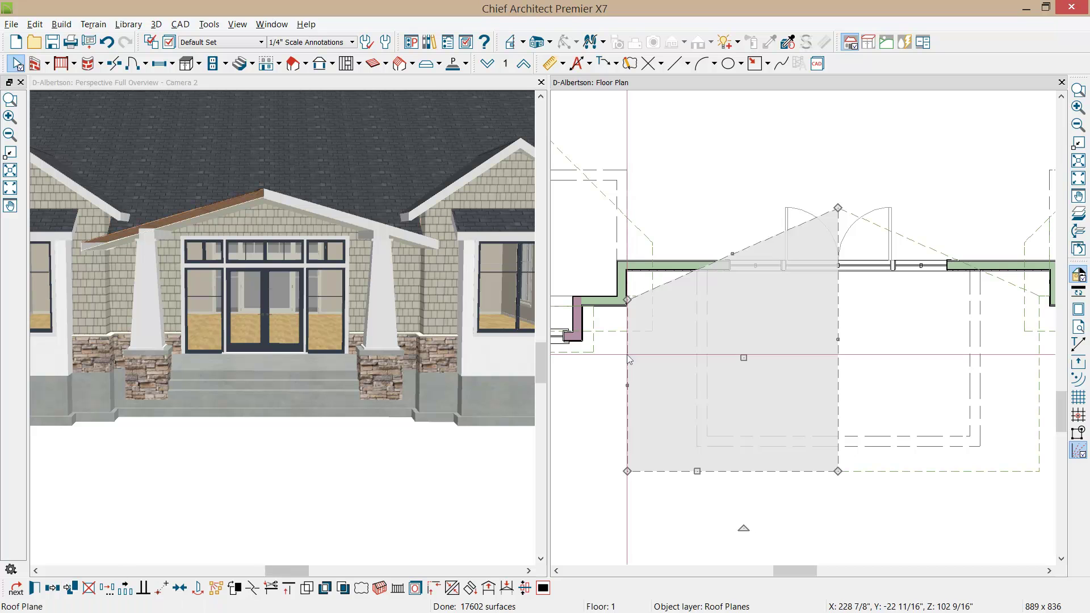
{"action": "left_click_drag", "start_coordinate": [838, 340], "coordinate": [729, 358]}
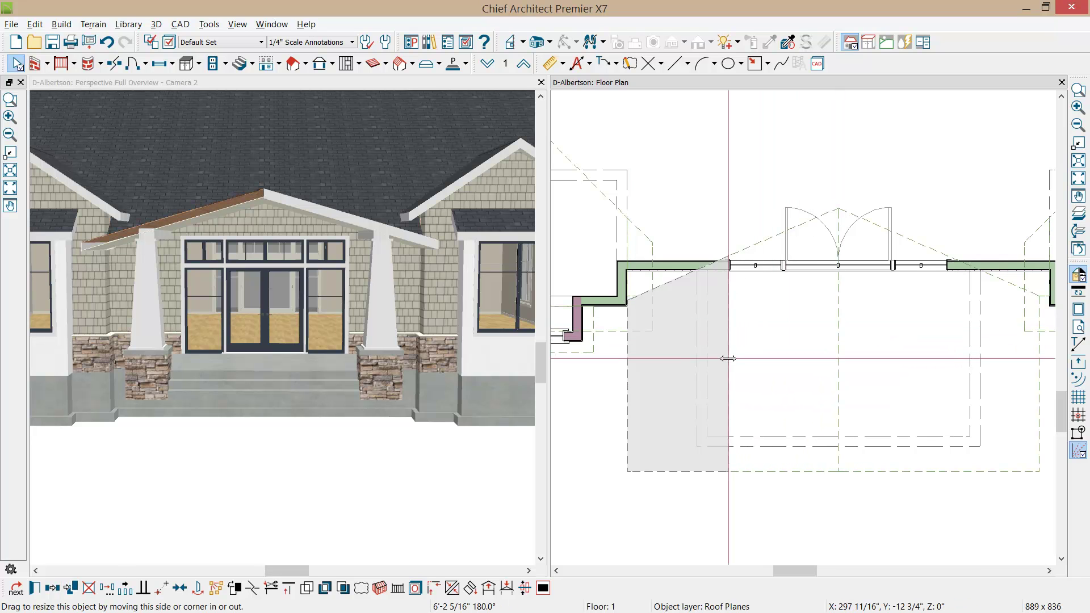
{"action": "key", "text": "ctrl+z"}
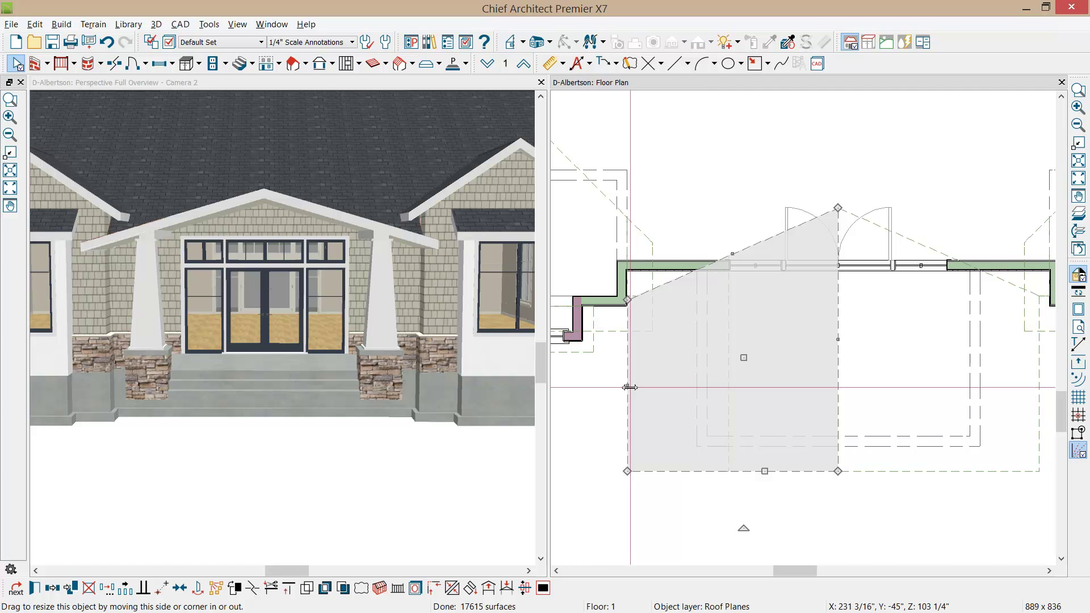
{"action": "left_click_drag", "start_coordinate": [629, 387], "coordinate": [723, 386]}
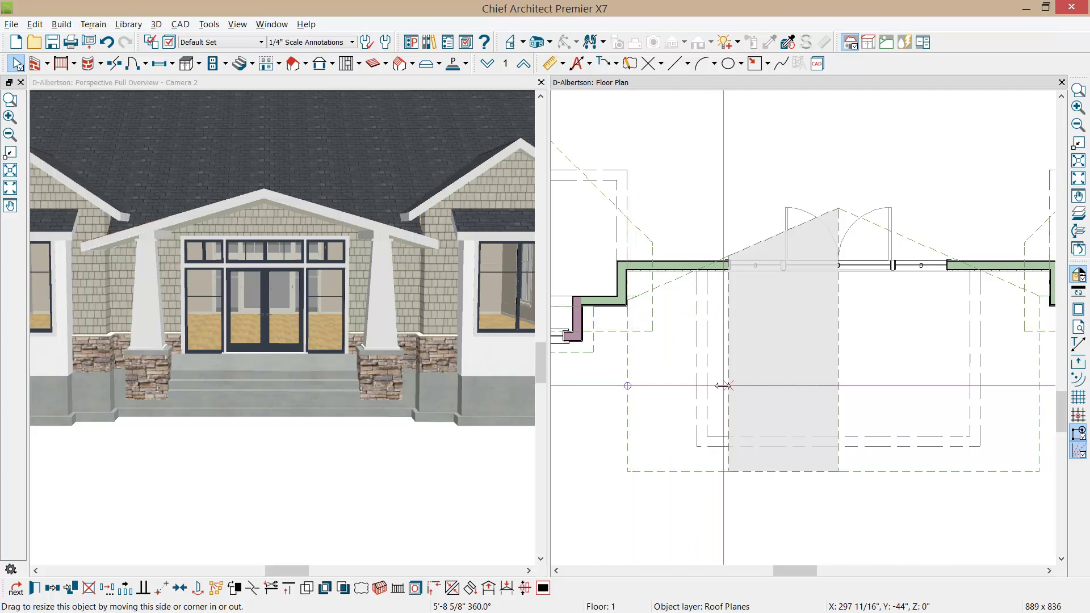
{"action": "left_click_drag", "start_coordinate": [722, 386], "coordinate": [723, 386]}
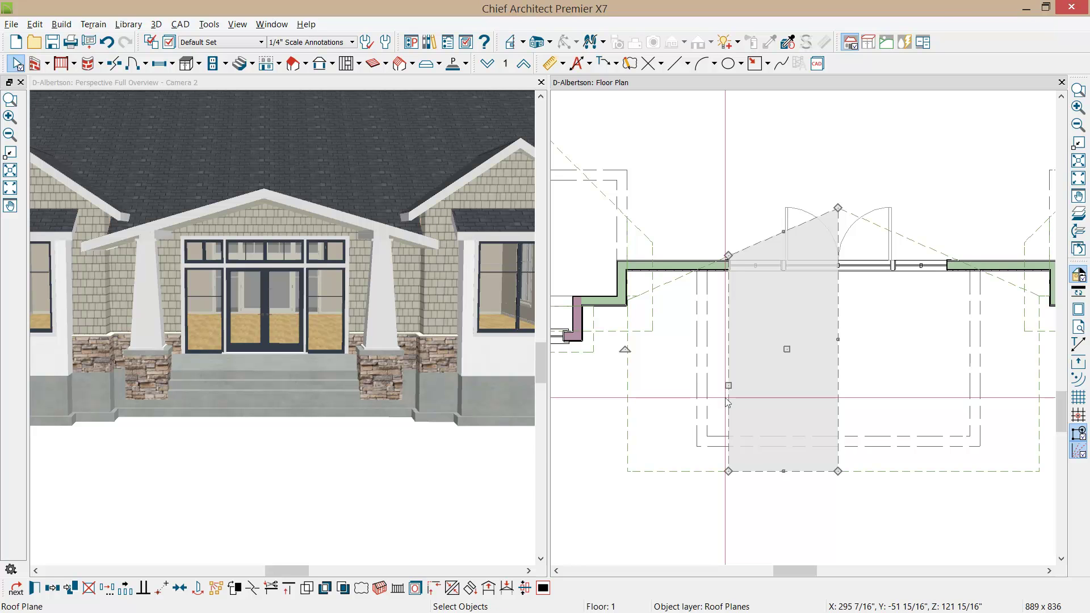
- Curve the narrow roof plane with a 0° ridge angle and a manual 3° facet angle
{"action": "double_click", "coordinate": [727, 401]}
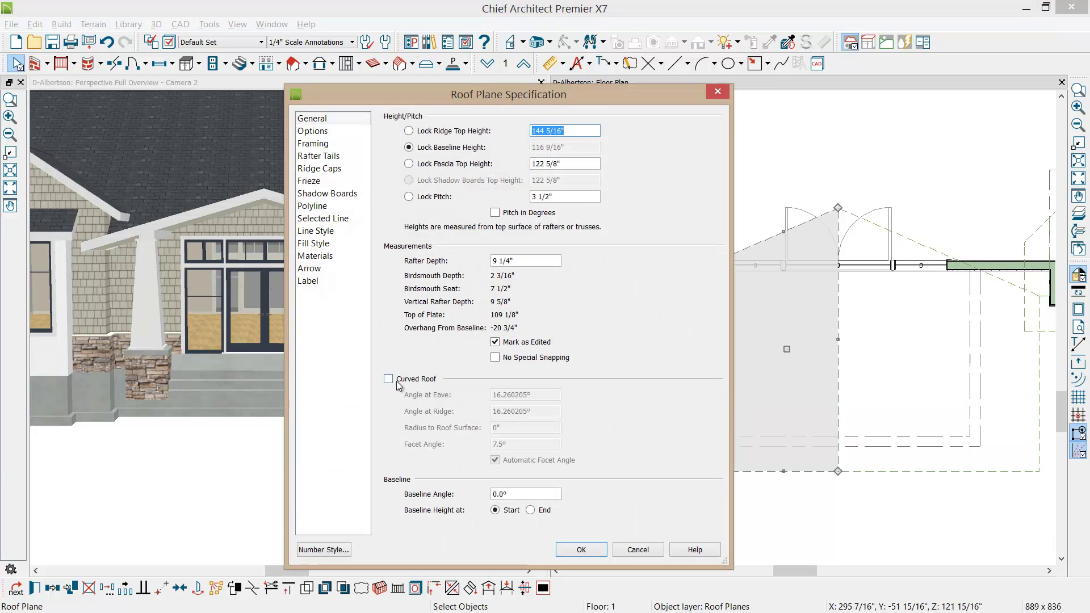
{"action": "left_click", "coordinate": [397, 379]}
{"action": "left_click_drag", "start_coordinate": [543, 414], "coordinate": [474, 414]}
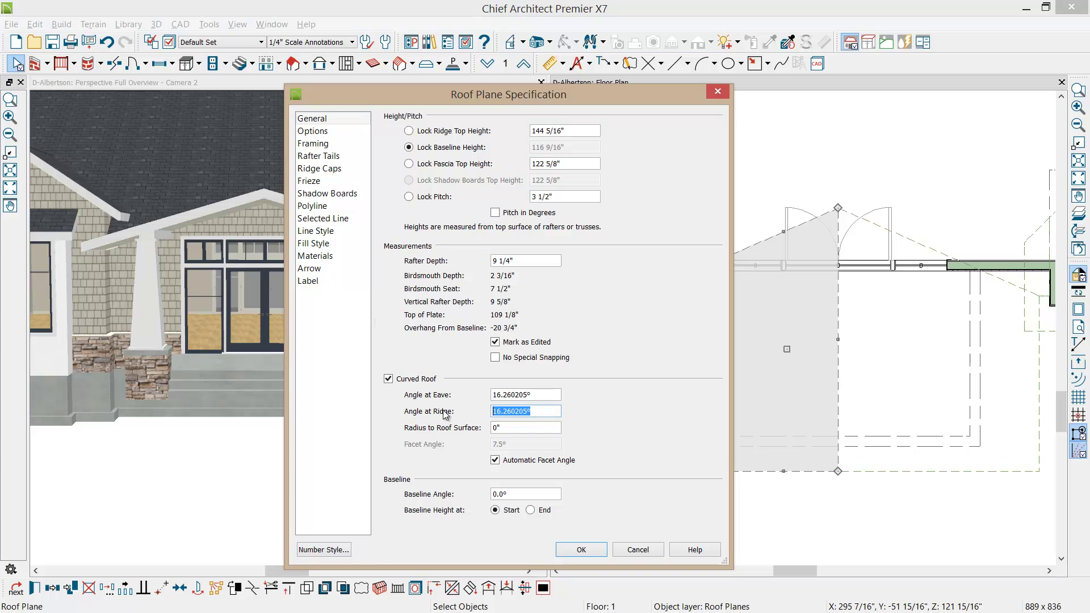
{"action": "type", "text": "0"}
{"action": "left_click", "coordinate": [495, 461]}
{"action": "left_click_drag", "start_coordinate": [521, 444], "coordinate": [478, 445]}
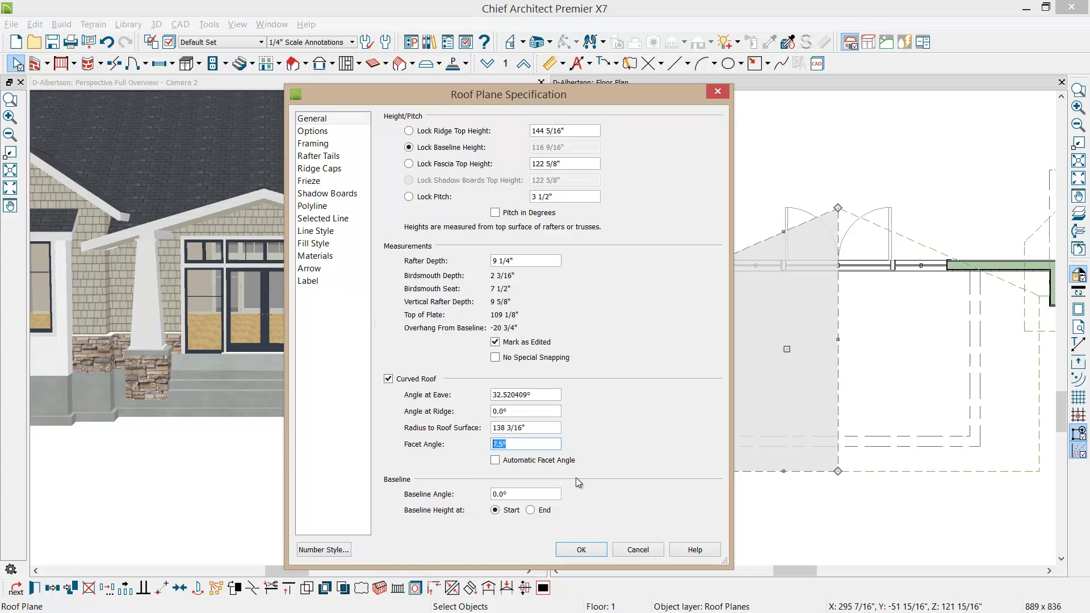
{"action": "type", "text": "3"}
{"action": "left_click", "coordinate": [583, 549]}
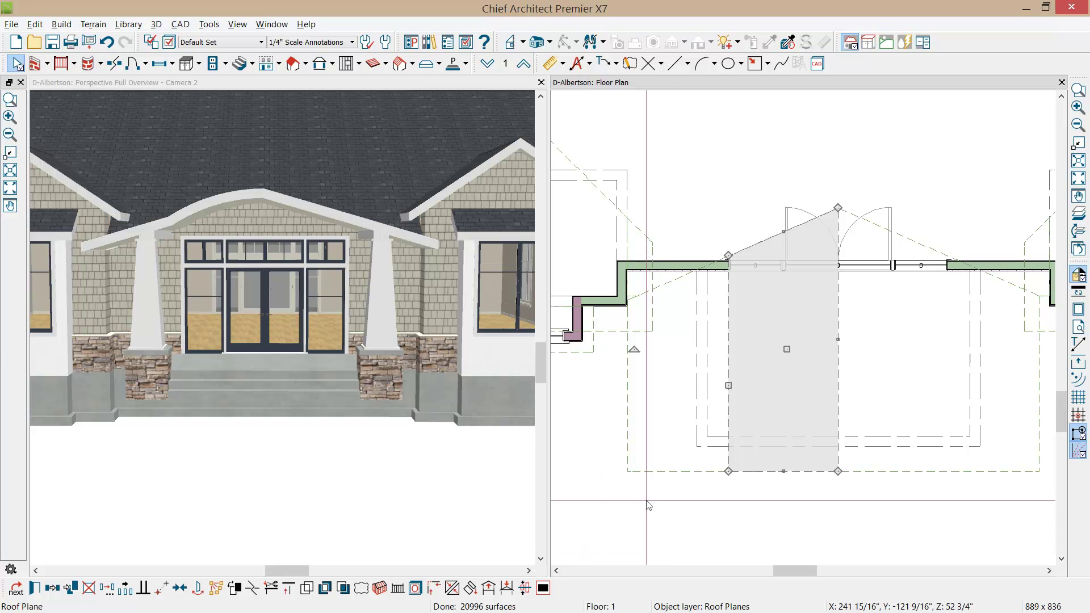
- Curve the outer left porch plane with a 1° eave angle and manual 3° facets
{"action": "left_click", "coordinate": [673, 481]}
{"action": "left_click", "coordinate": [674, 477]}
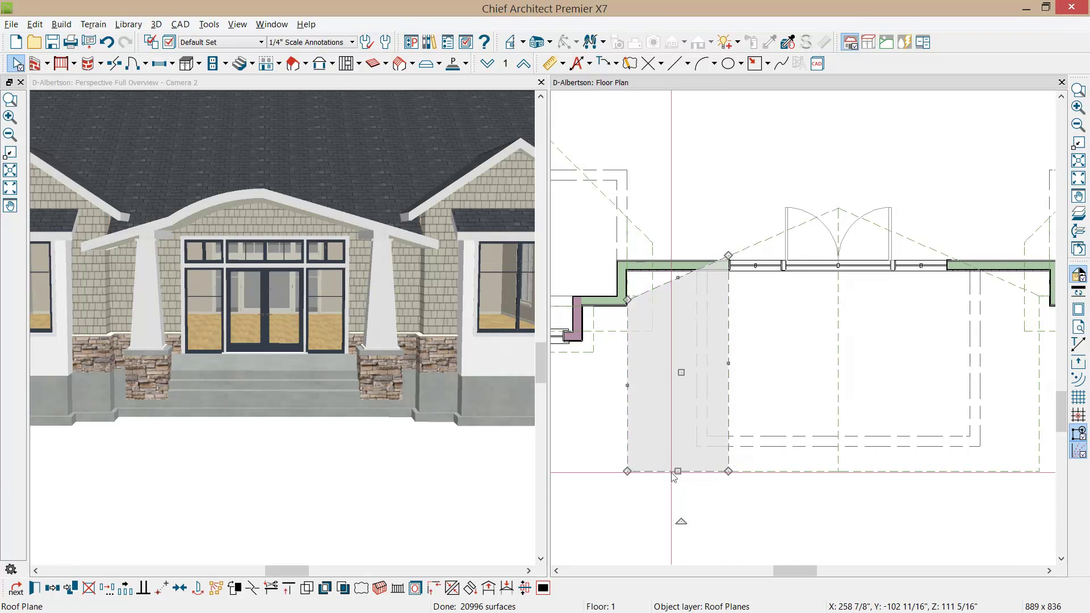
{"action": "double_click", "coordinate": [673, 476]}
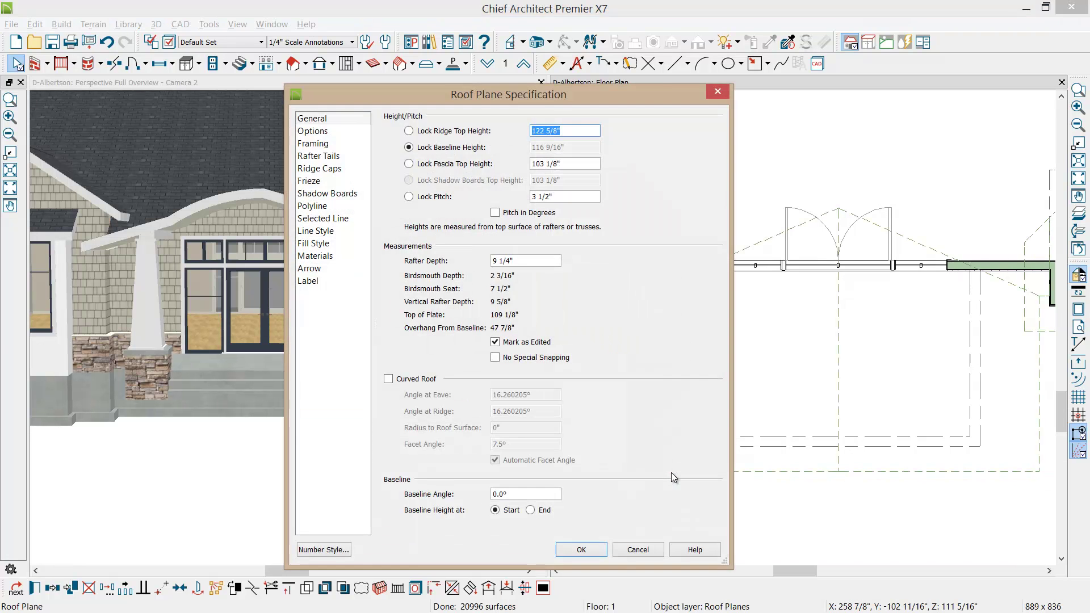
{"action": "left_click", "coordinate": [406, 382]}
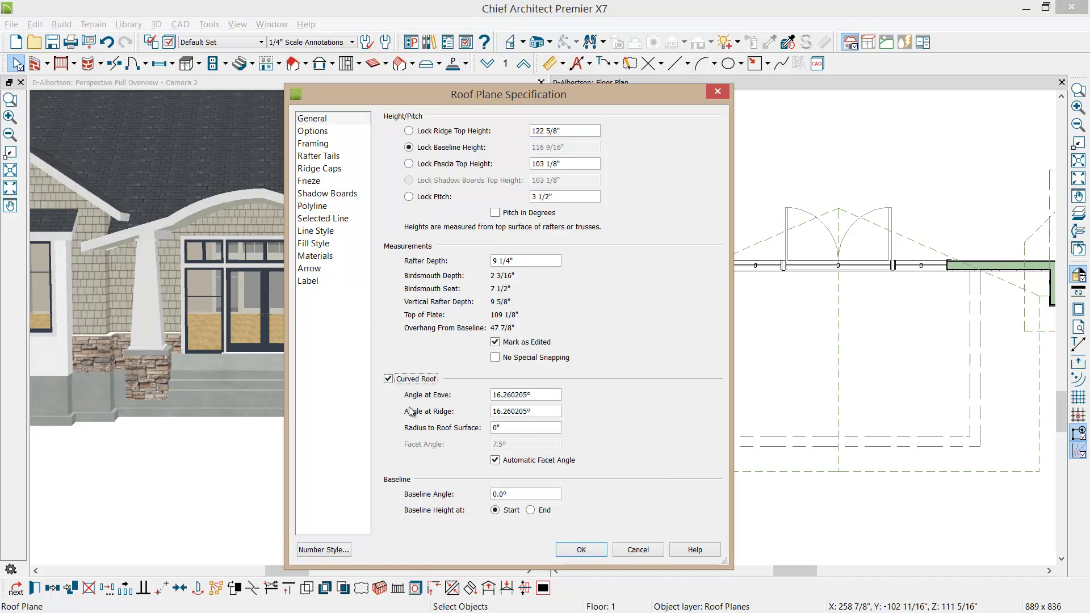
{"action": "double_click", "coordinate": [538, 395]}
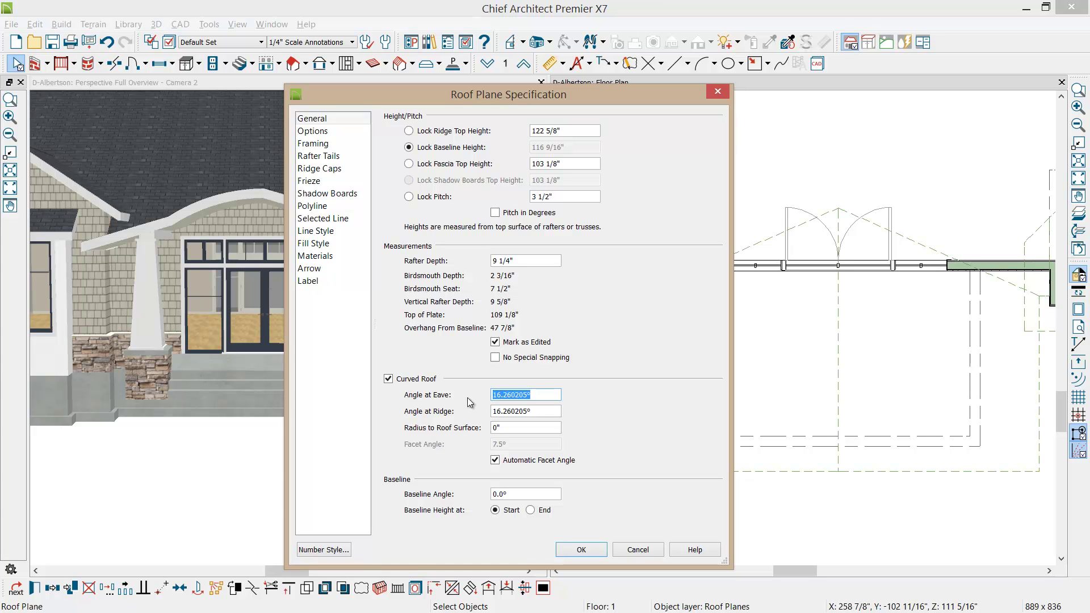
{"action": "type", "text": "1"}
{"action": "left_click", "coordinate": [495, 460]}
{"action": "double_click", "coordinate": [513, 444]}
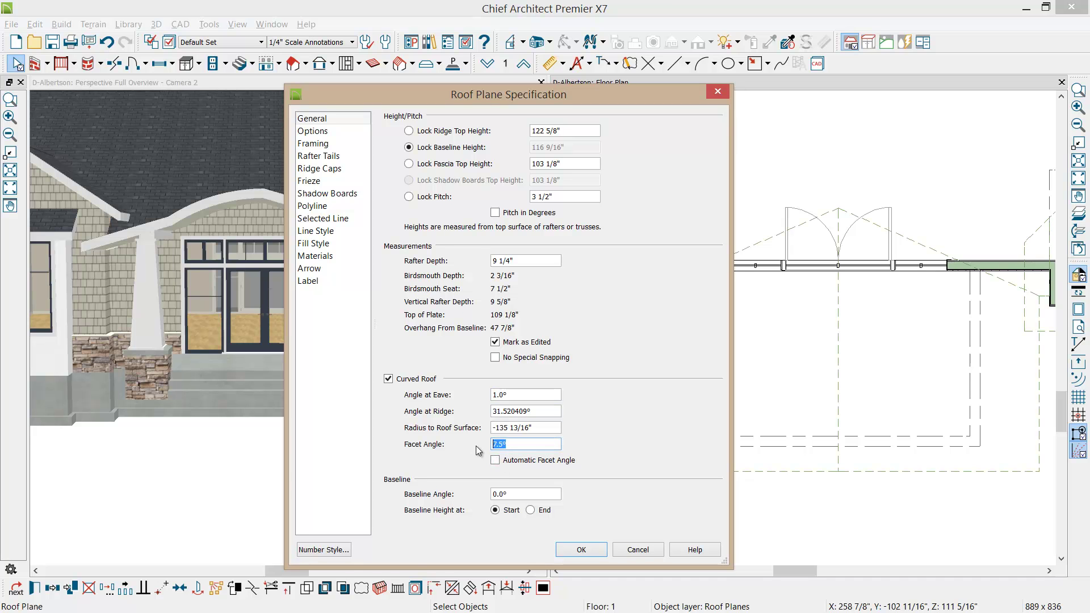
{"action": "type", "text": "3"}
{"action": "left_click", "coordinate": [587, 554]}
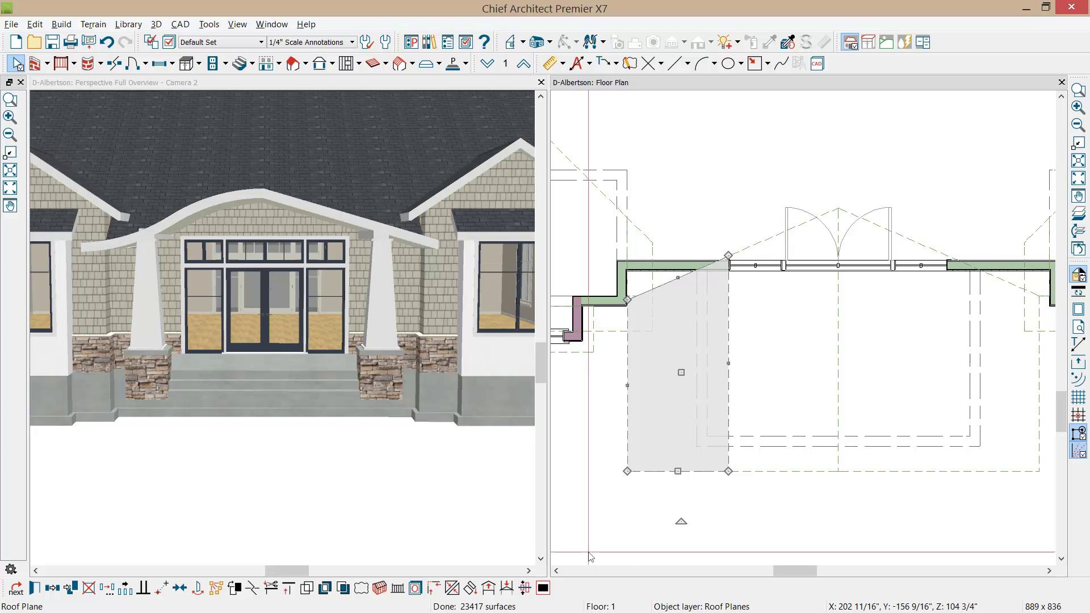
- Delete the left porch column and zoom in closely on the curved porch roof
{"action": "mouse_move", "coordinate": [270, 403]}
{"action": "left_mouse_down"}
{"action": "mouse_move", "coordinate": [361, 436]}
{"action": "mouse_move", "coordinate": [278, 386]}
{"action": "left_mouse_up"}
{"action": "left_click", "coordinate": [270, 410]}
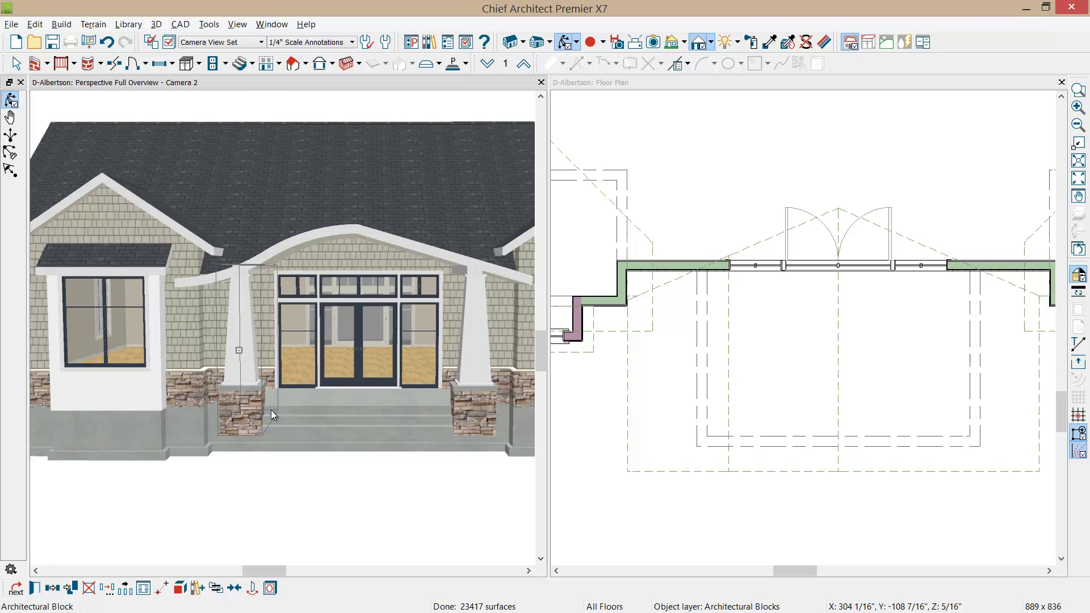
{"action": "key", "text": "Delete"}
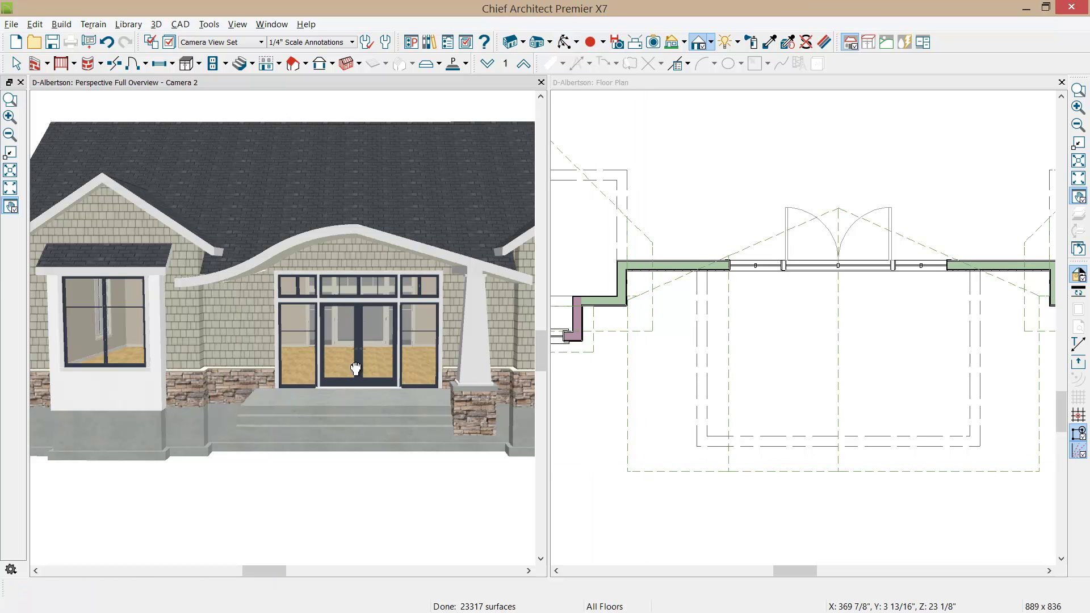
{"action": "scroll", "coordinate": [341, 366], "scroll_direction": "up", "scroll_amount": 2}
{"action": "scroll", "coordinate": [324, 359], "scroll_direction": "up", "scroll_amount": 3}
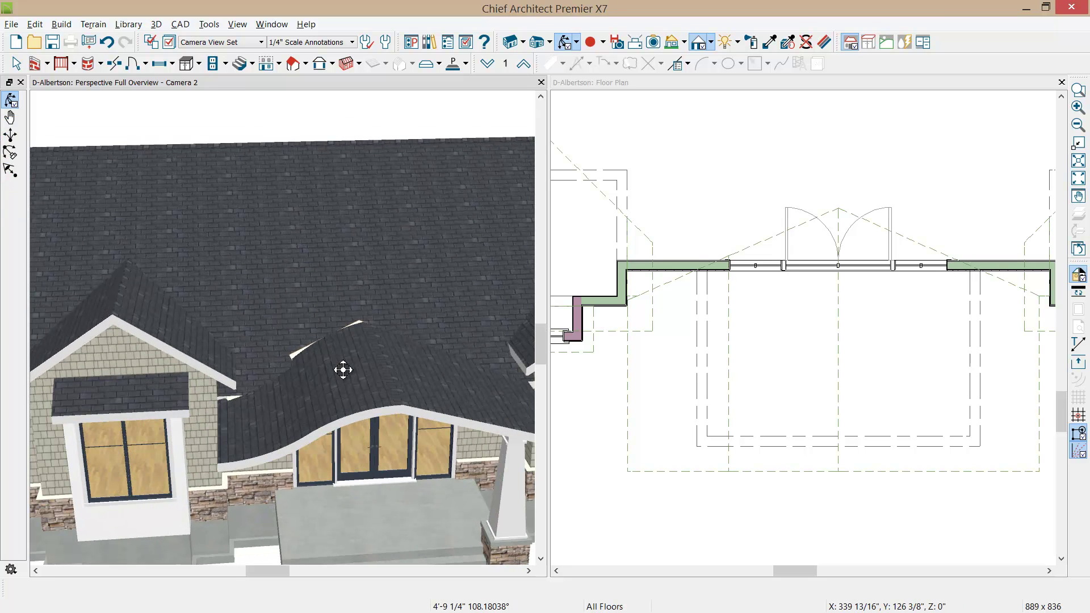
{"action": "middle_click_drag", "start_coordinate": [343, 371], "coordinate": [320, 336]}
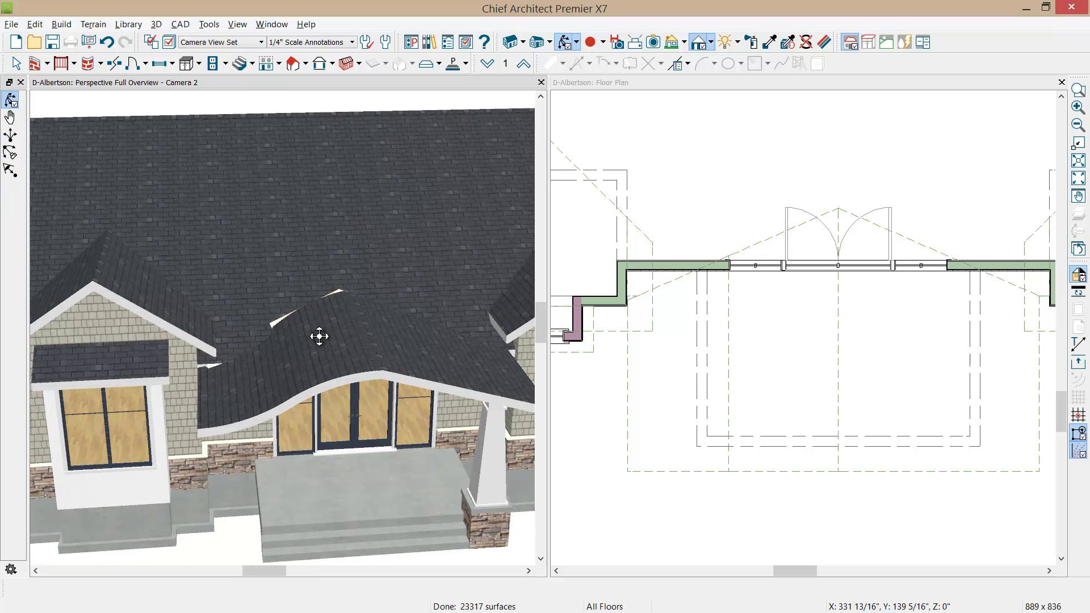
{"action": "left_click", "coordinate": [880, 334]}
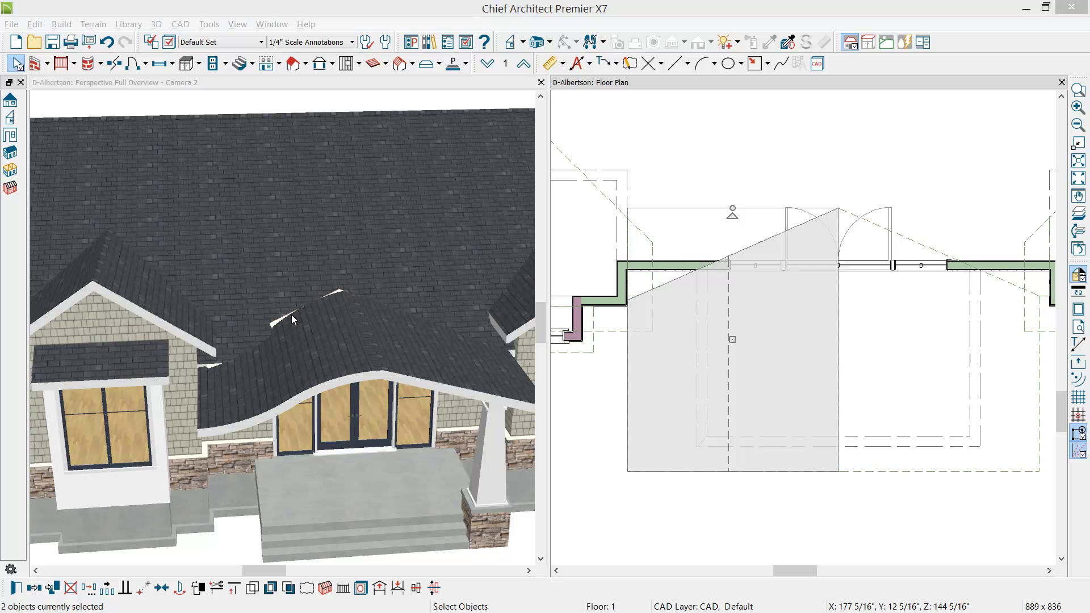
- Stretch the main roof plane's edge up to the porch ridge and reposition its edit point
{"action": "left_click", "coordinate": [846, 209]}
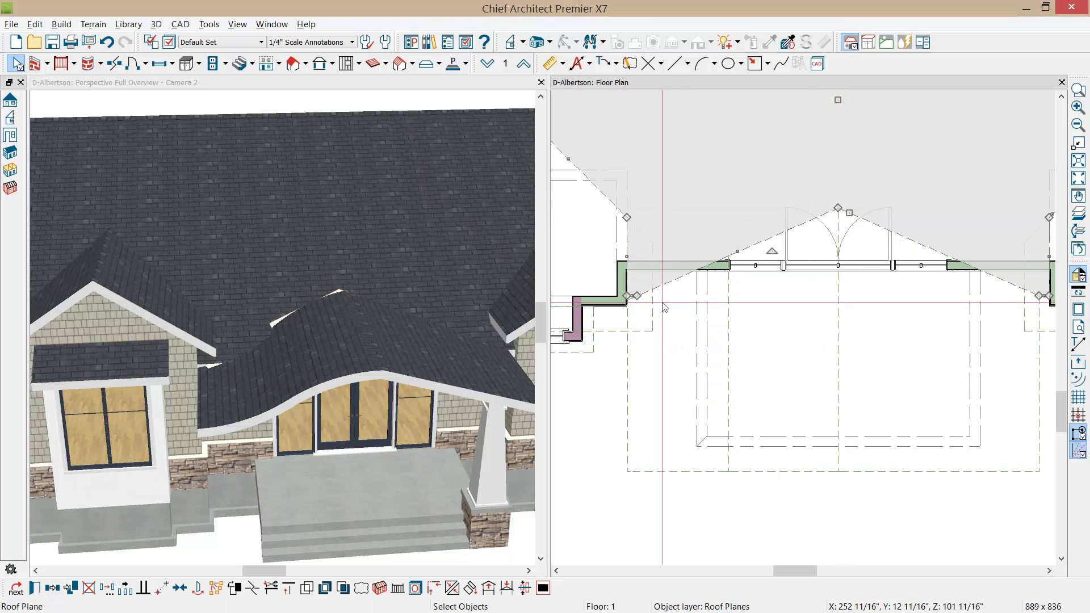
{"action": "scroll", "coordinate": [664, 307], "scroll_direction": "up", "scroll_amount": 1}
{"action": "left_click_drag", "start_coordinate": [634, 295], "coordinate": [765, 203]}
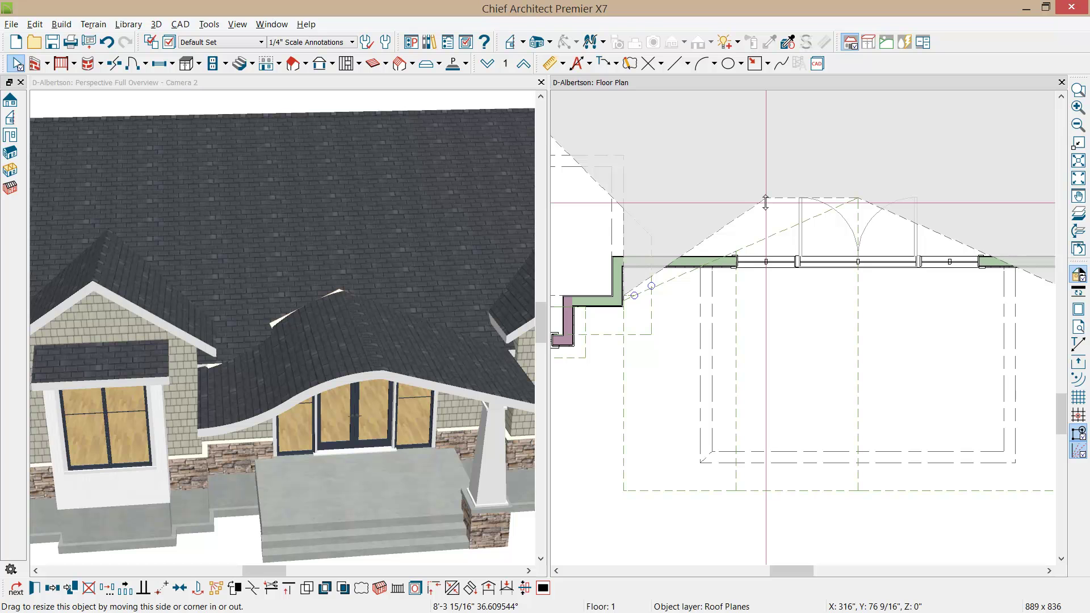
{"action": "left_click_drag", "start_coordinate": [766, 203], "coordinate": [765, 202]}
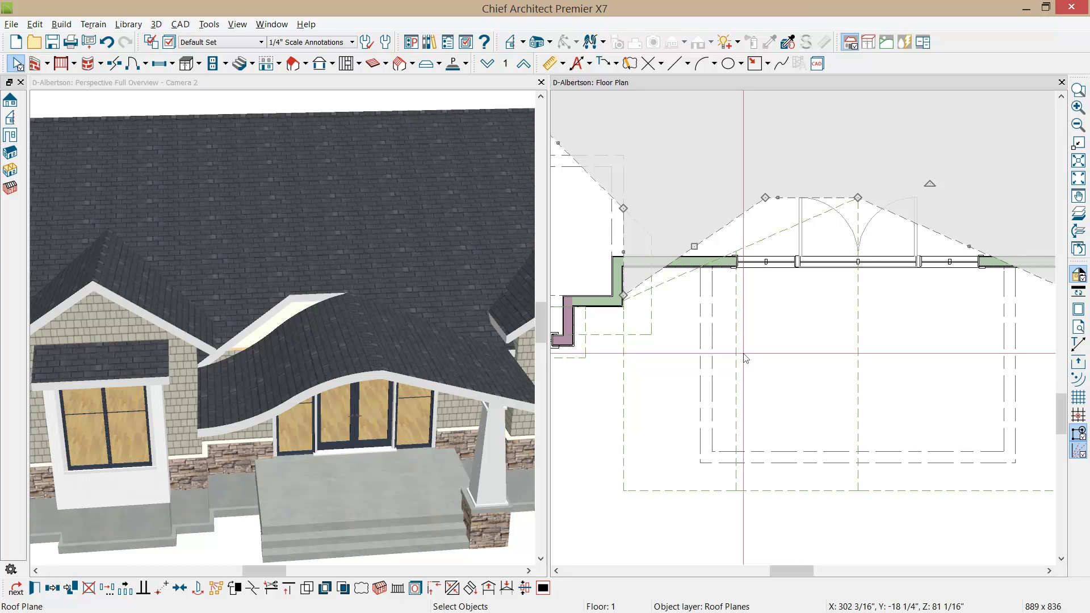
{"action": "left_click", "coordinate": [779, 198]}
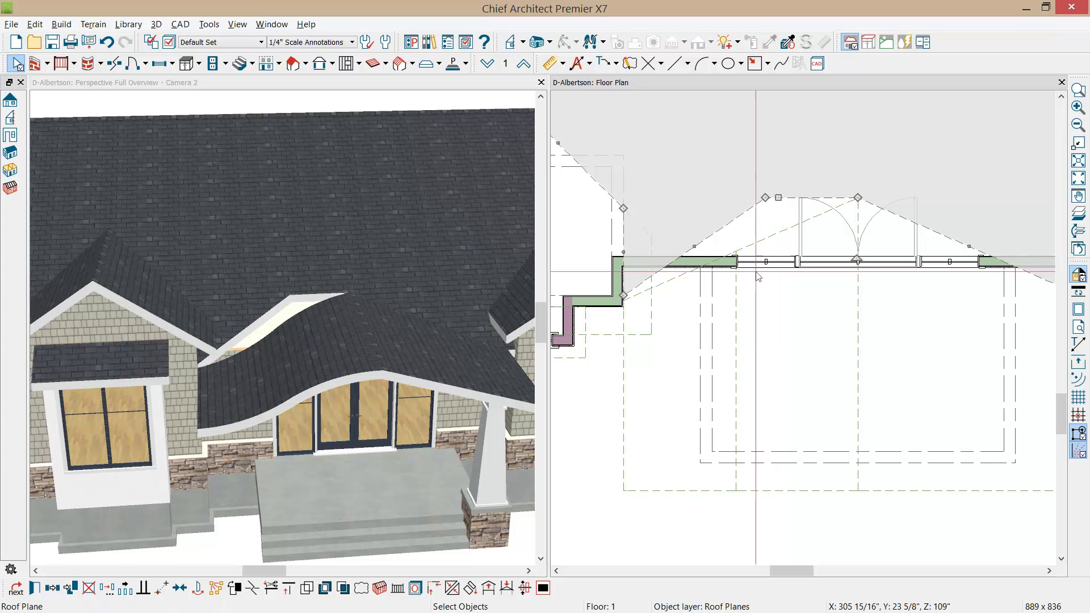
- Join the curved entry roof plane's edge to the adjoining left roof plane with Join Roof Planes
{"action": "left_click", "coordinate": [452, 588]}
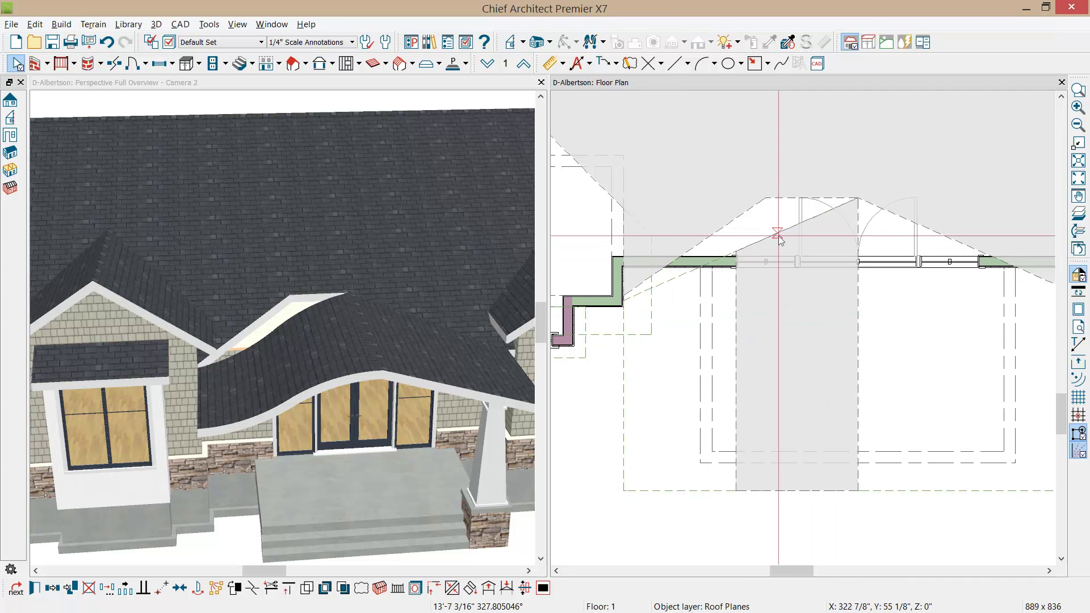
{"action": "left_click", "coordinate": [779, 237]}
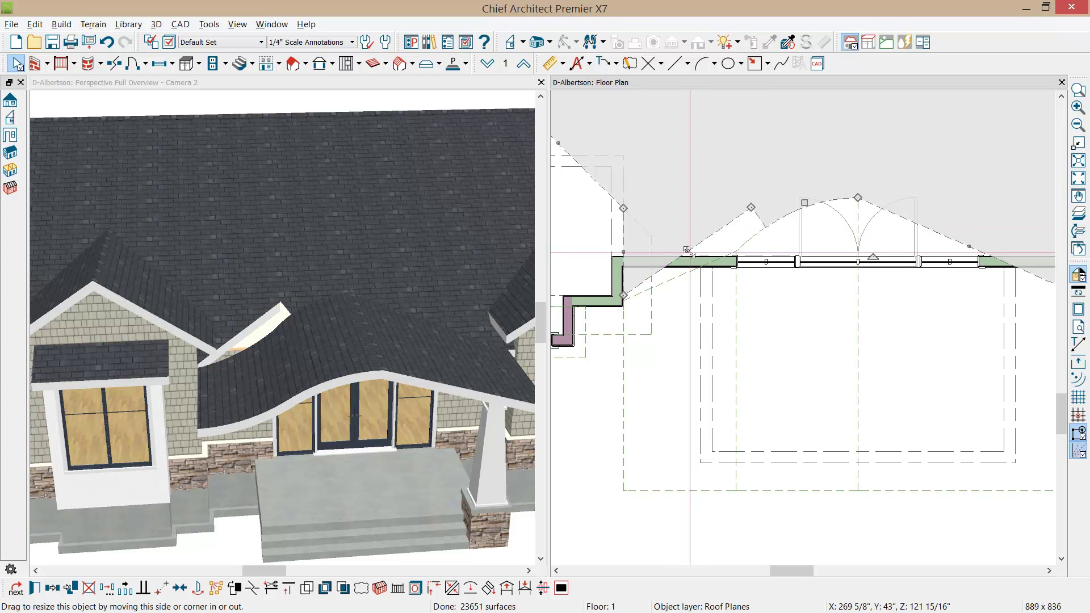
{"action": "left_click", "coordinate": [681, 301]}
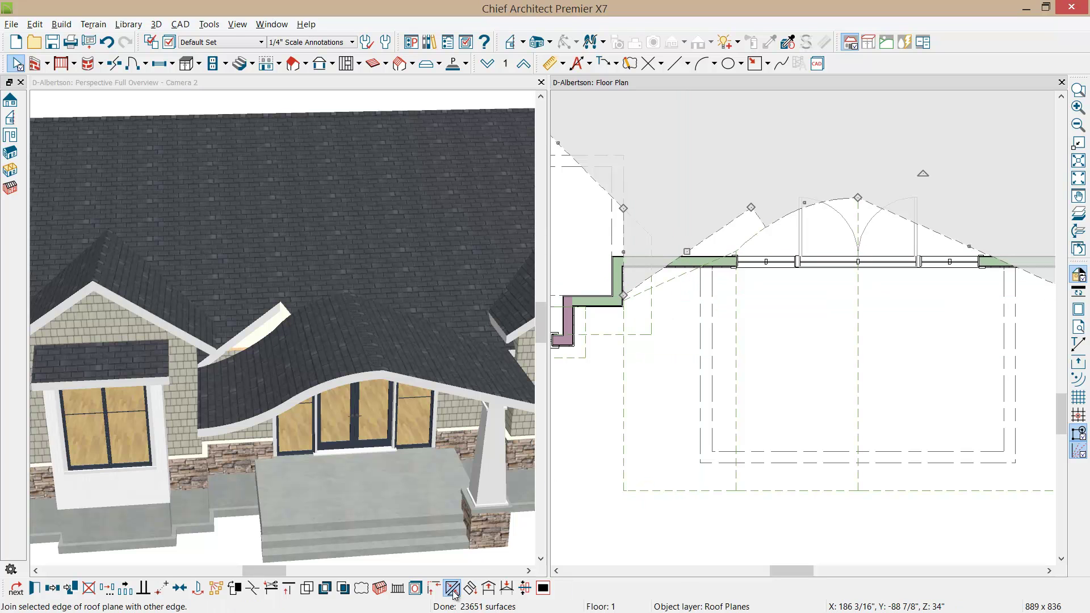
{"action": "left_click", "coordinate": [453, 588]}
{"action": "left_click", "coordinate": [662, 308]}
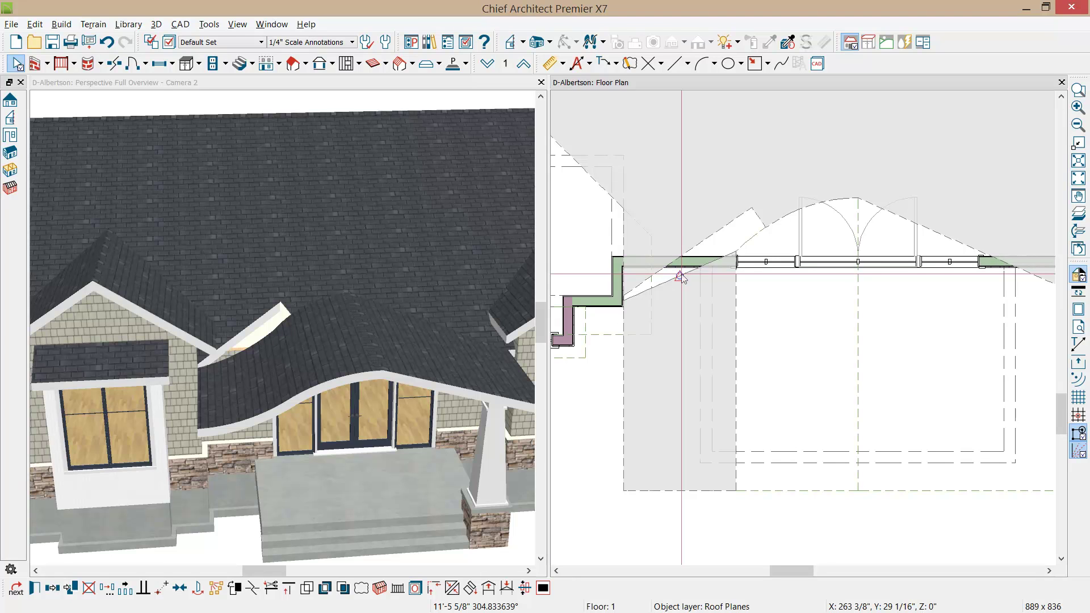
{"action": "left_click", "coordinate": [680, 278]}
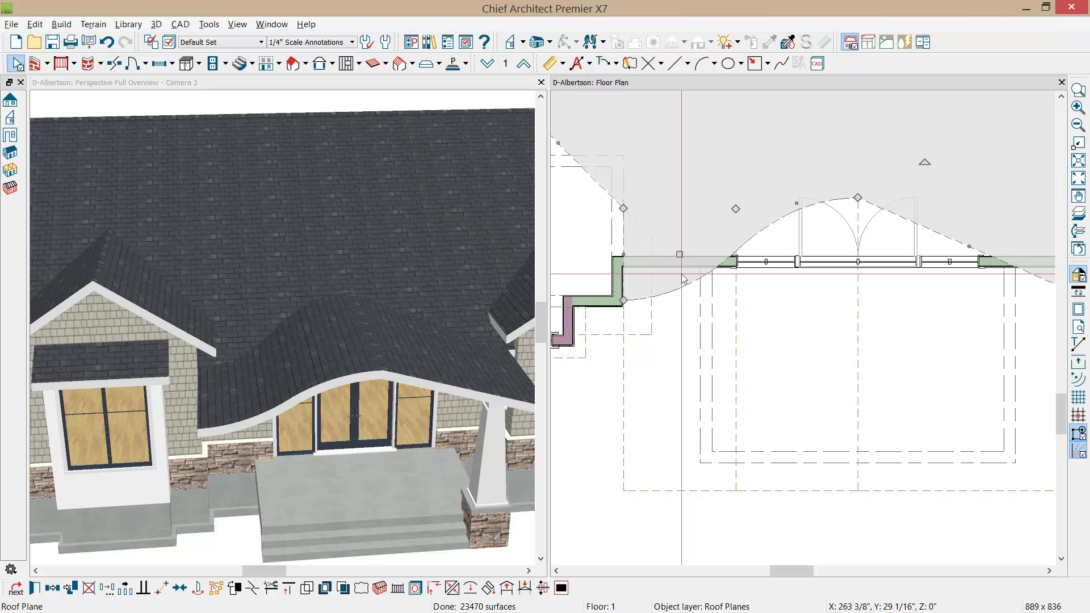
- Delete the right roof plane beside the curved entry roof
{"action": "scroll", "coordinate": [931, 318], "scroll_direction": "right", "scroll_amount": 3}
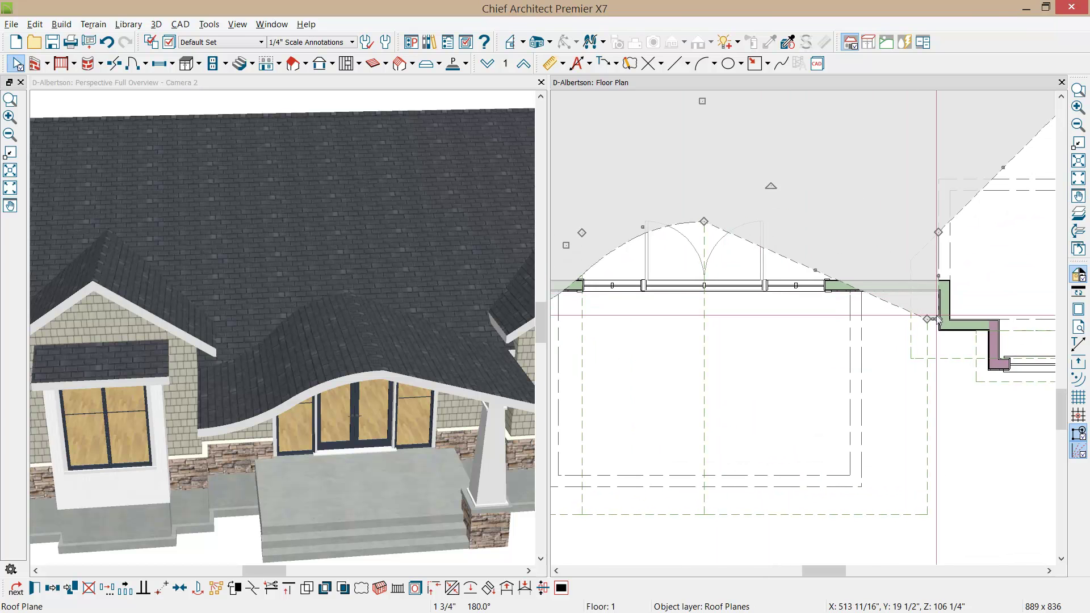
{"action": "left_click_drag", "start_coordinate": [933, 321], "coordinate": [833, 235]}
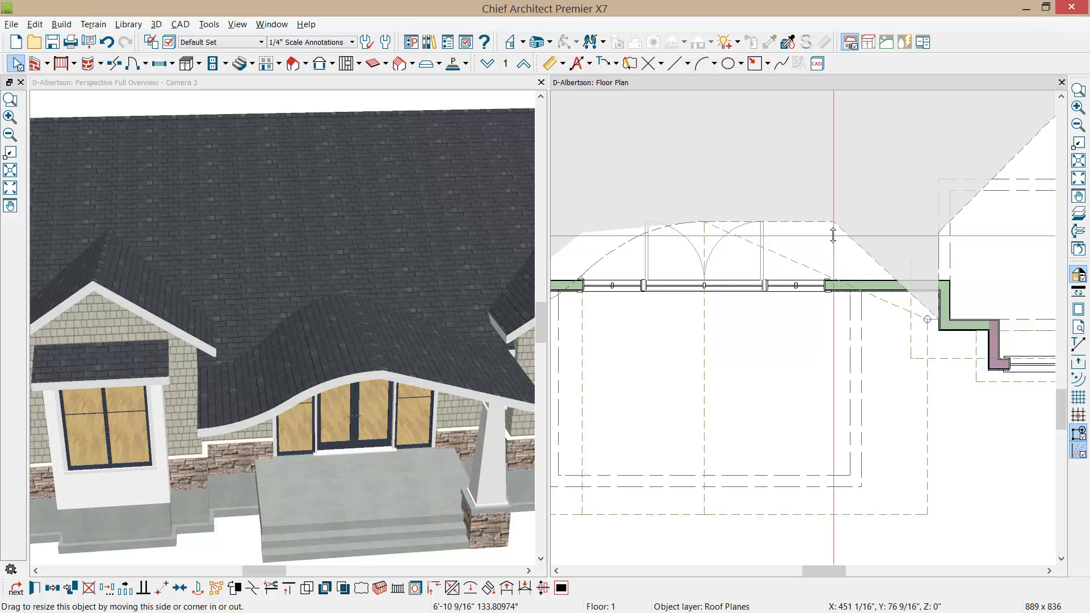
{"action": "left_click_drag", "start_coordinate": [833, 235], "coordinate": [833, 235]}
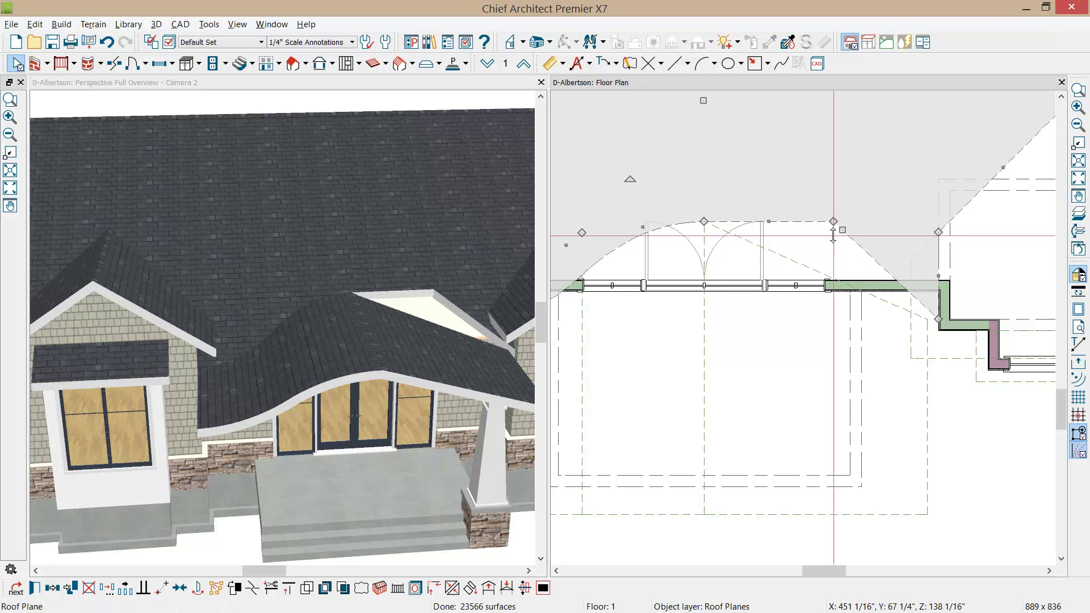
{"action": "key", "text": "Escape"}
{"action": "left_click", "coordinate": [926, 415]}
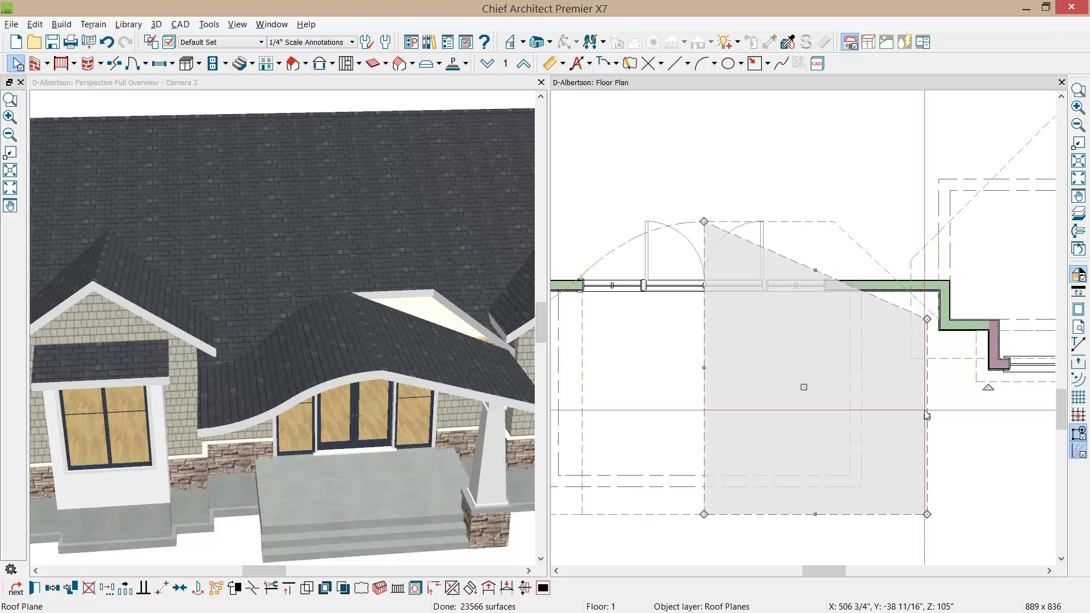
{"action": "key", "text": "Delete"}
- Stretch the left roof plane rightward and mirror a copy about a vertical axis through the door centre
{"action": "middle_click_drag", "start_coordinate": [728, 423], "coordinate": [772, 415]}
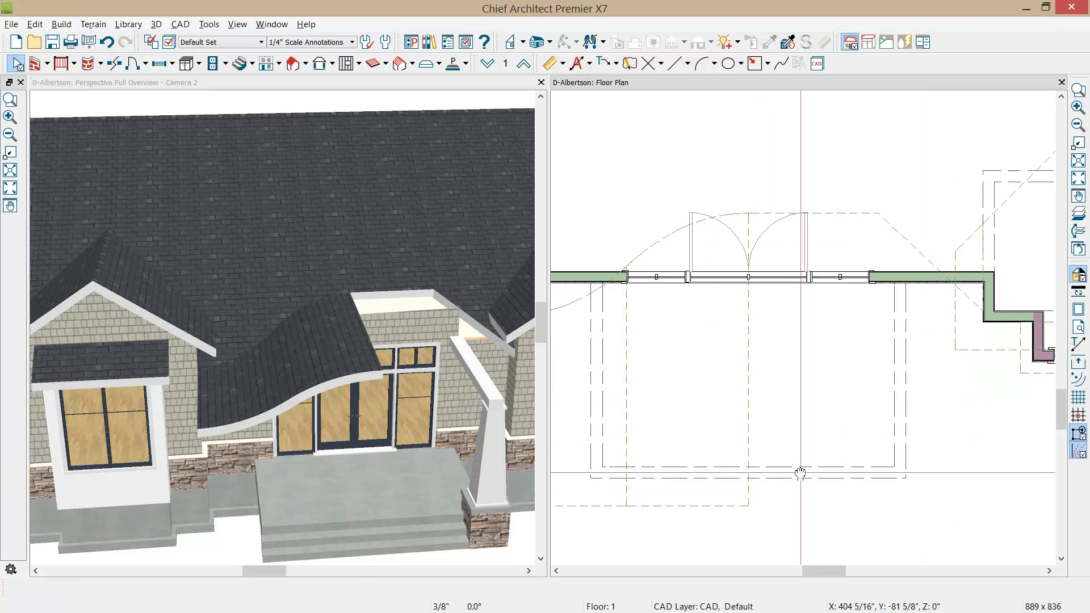
{"action": "left_click", "coordinate": [606, 505]}
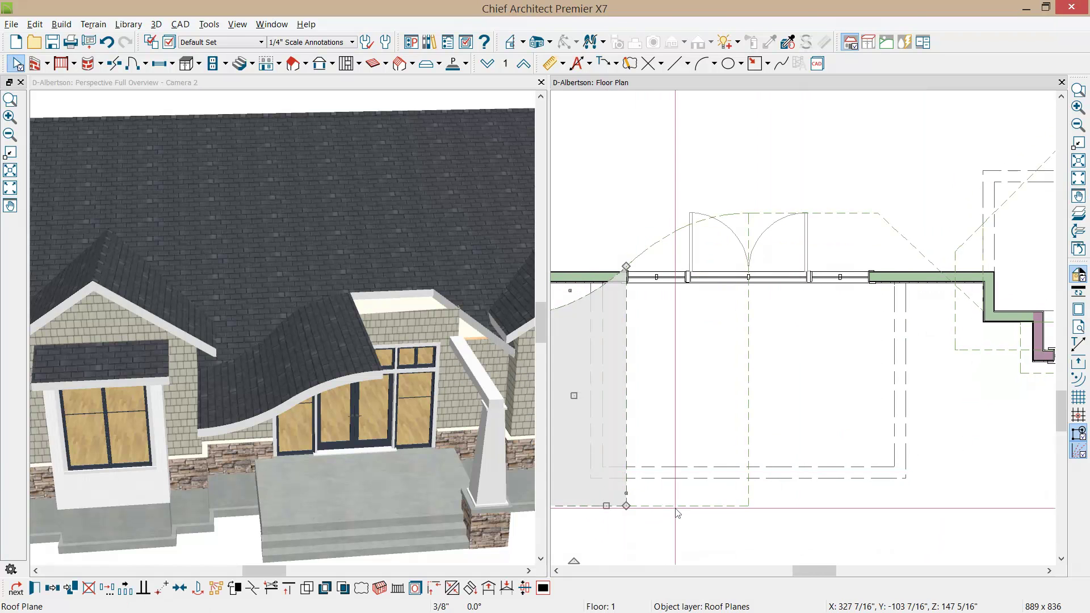
{"action": "left_click_drag", "start_coordinate": [606, 504], "coordinate": [748, 505]}
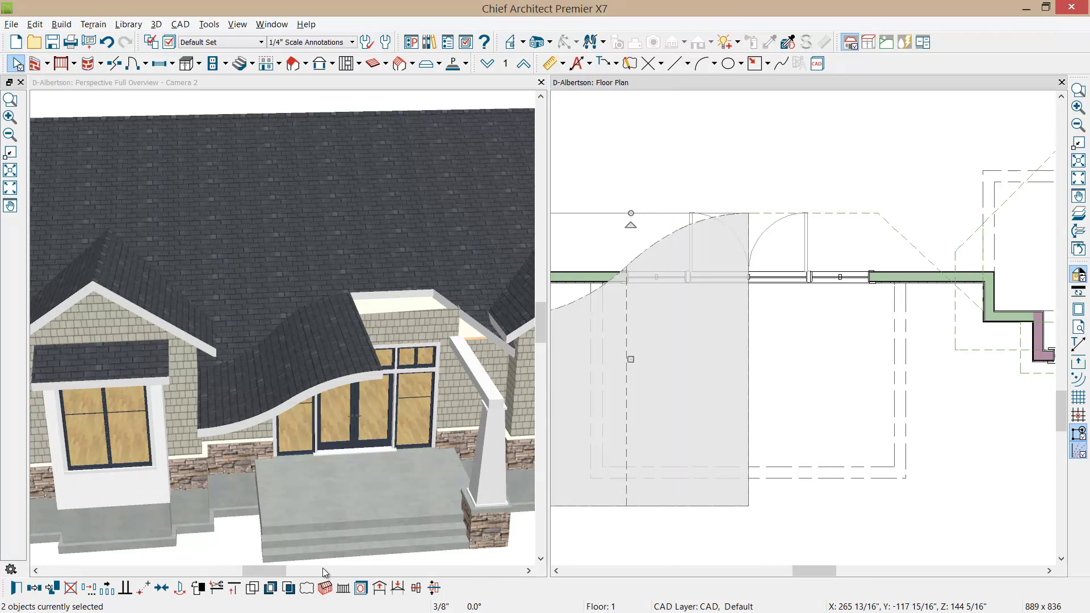
{"action": "left_click", "coordinate": [161, 587]}
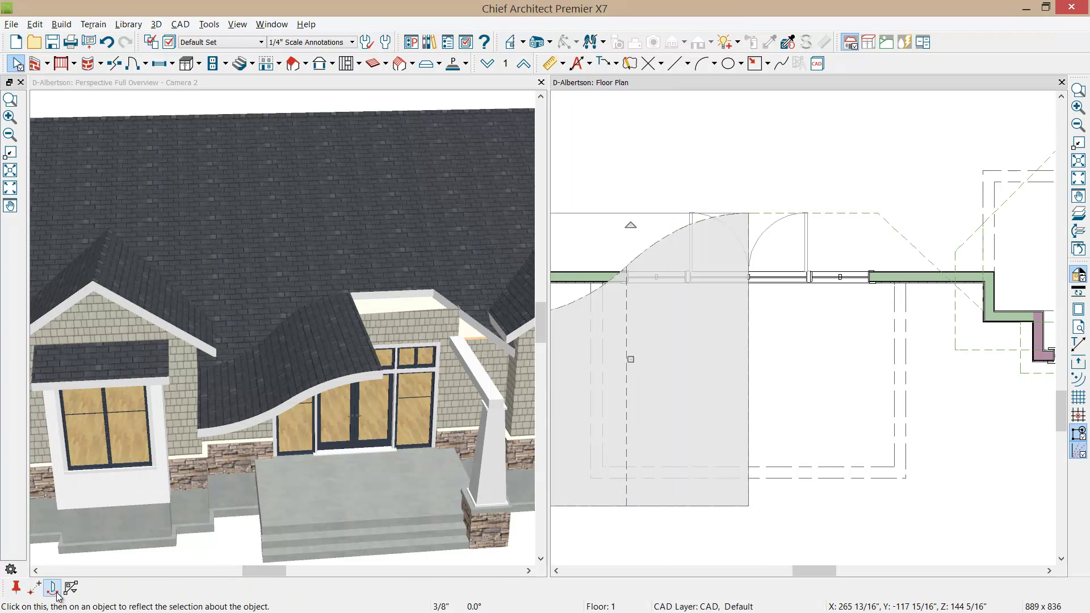
{"action": "left_click", "coordinate": [53, 587]}
{"action": "left_click_drag", "start_coordinate": [709, 282], "coordinate": [735, 259]}
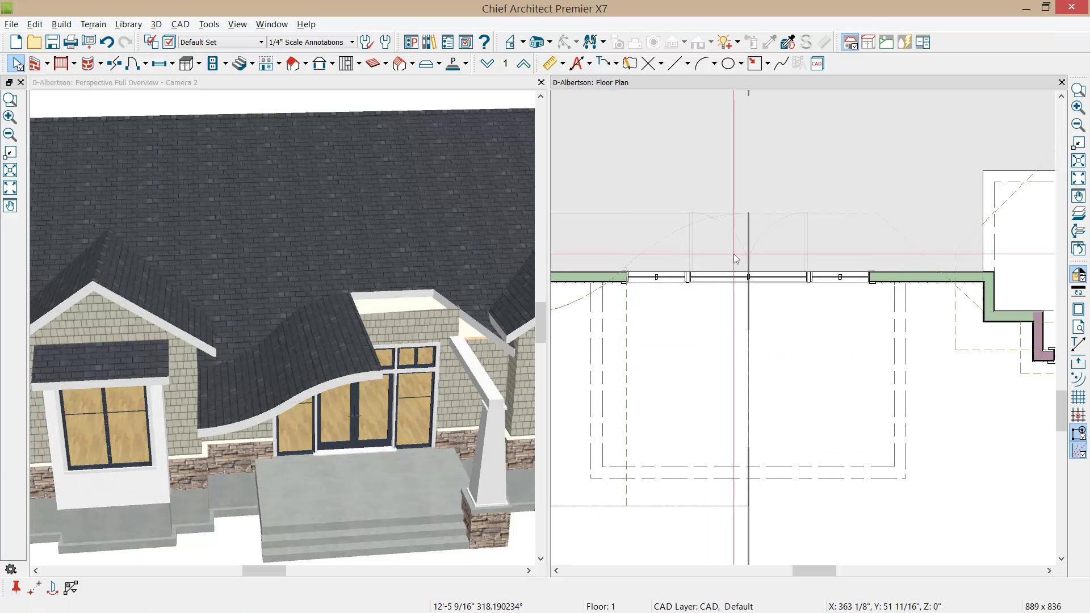
{"action": "left_click_drag", "start_coordinate": [733, 253], "coordinate": [734, 254]}
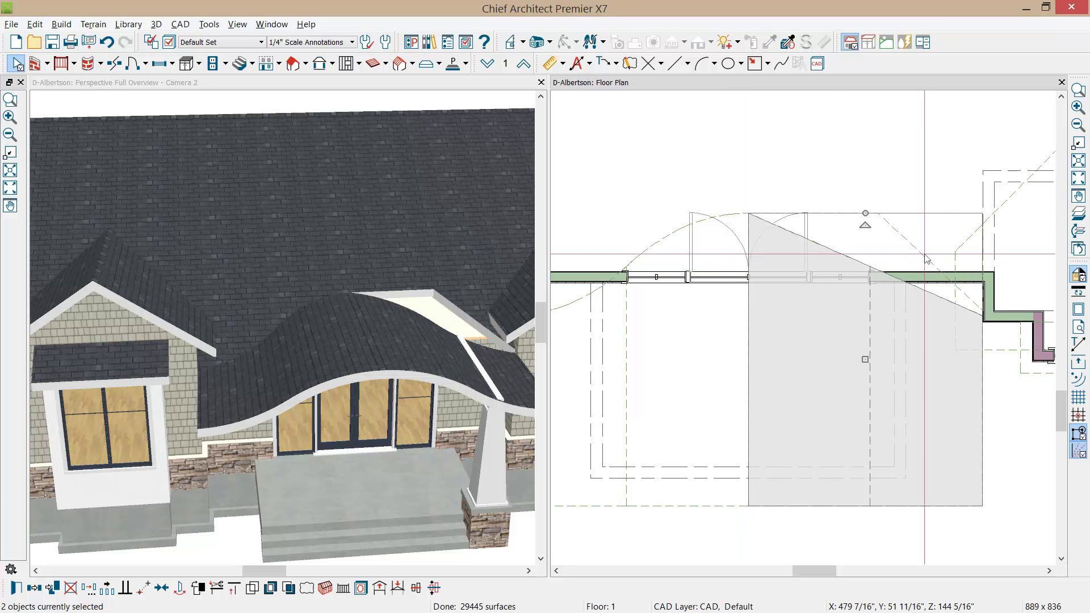
- Join the mirrored right roof plane's edge to the adjoining main roof
{"action": "left_click", "coordinate": [927, 292]}
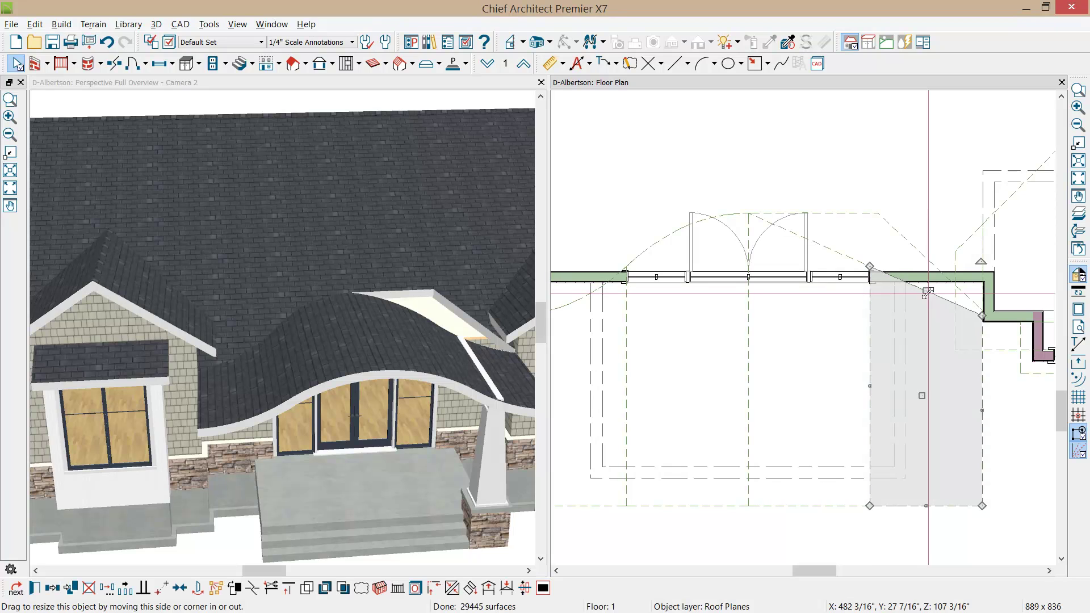
{"action": "left_click", "coordinate": [452, 588]}
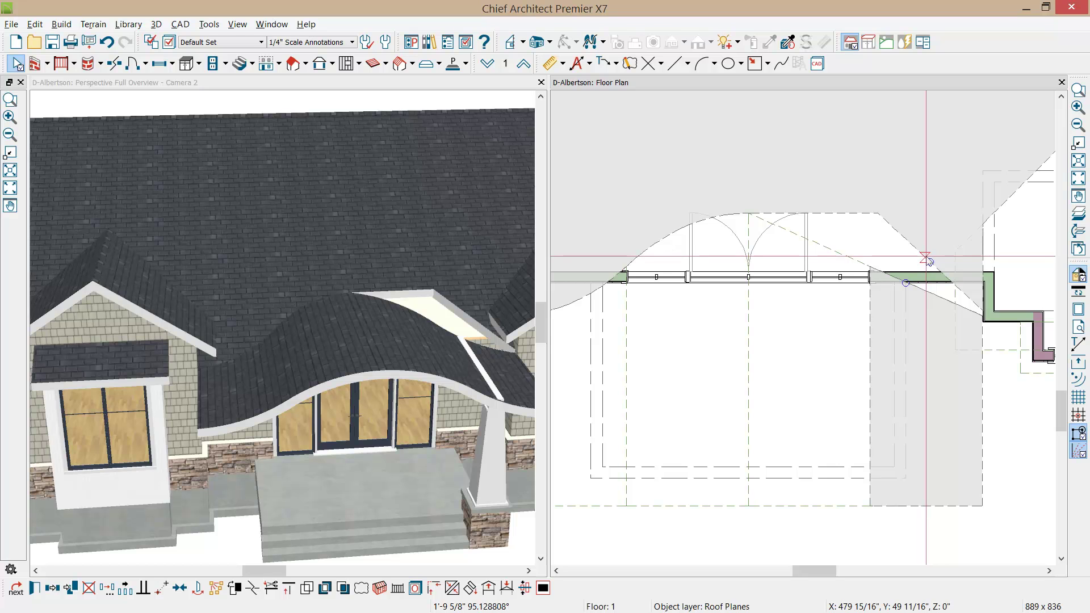
{"action": "left_click", "coordinate": [926, 257]}
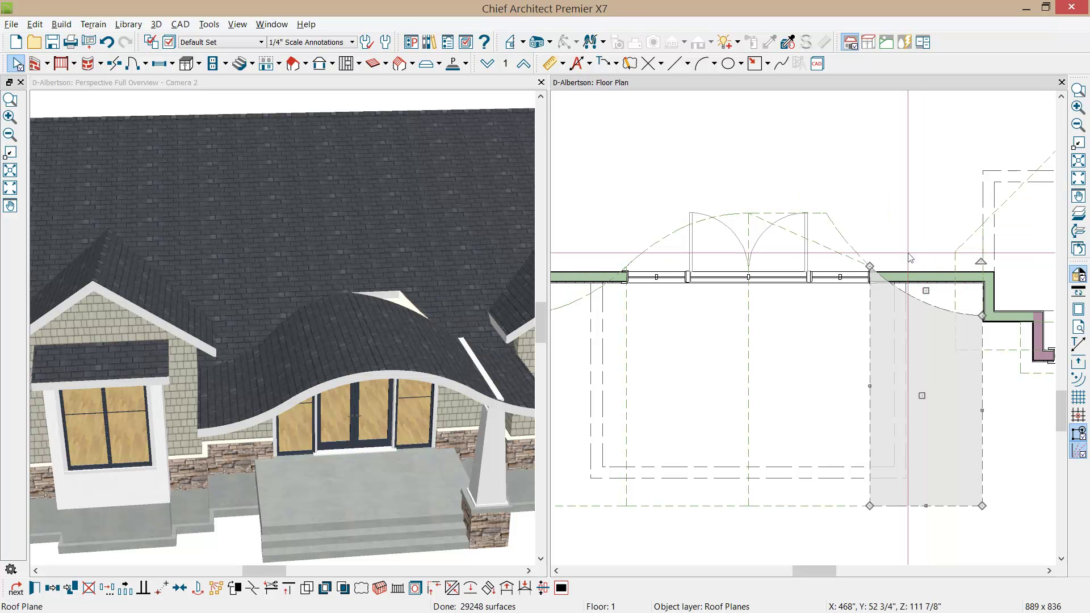
- Join the curved entry roof plane's edge to the right roof plane
{"action": "left_click", "coordinate": [818, 217]}
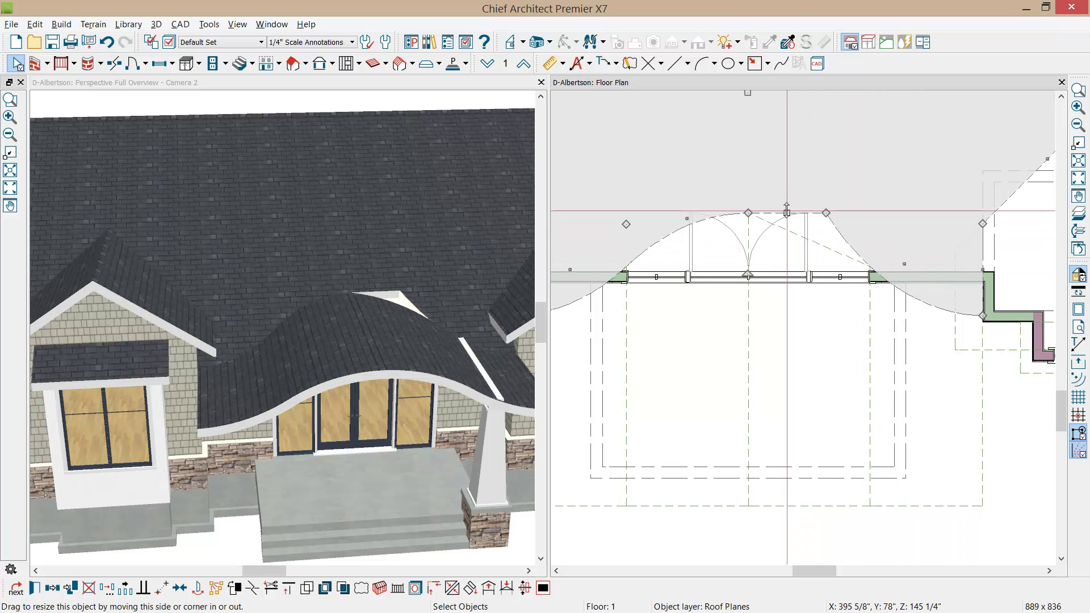
{"action": "left_click", "coordinate": [453, 588]}
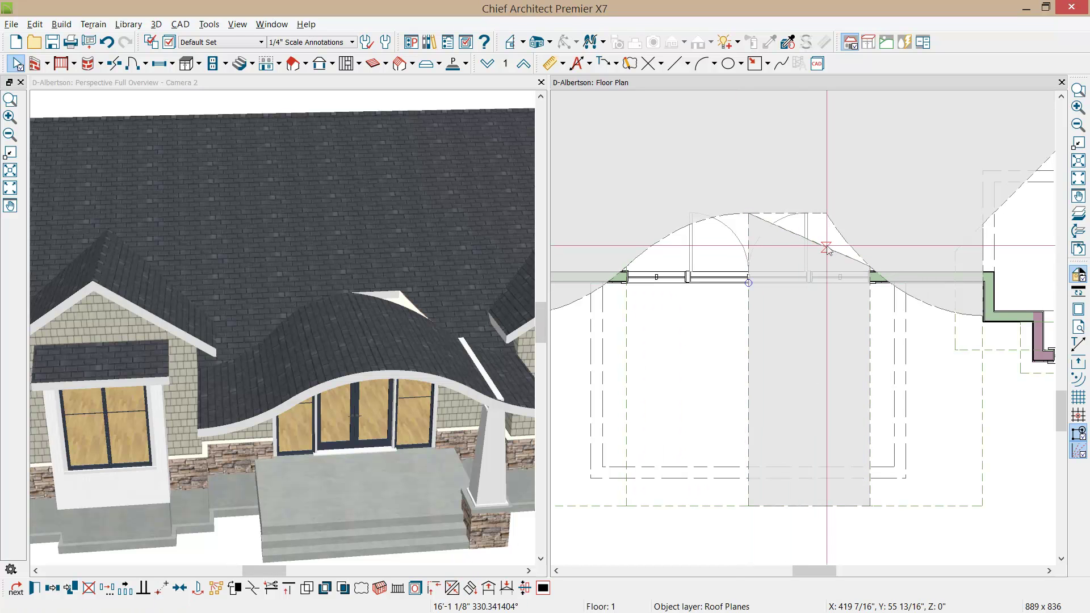
{"action": "left_click", "coordinate": [827, 250]}
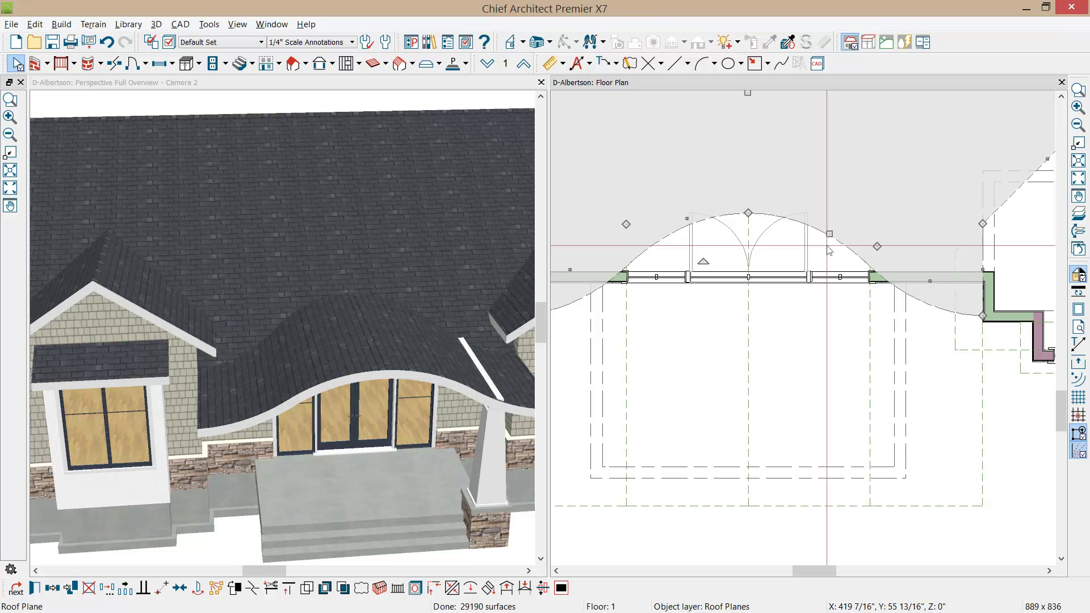
{"action": "middle_click_drag", "start_coordinate": [394, 376], "coordinate": [362, 338]}
- Delete the right porch column in the 3D view
{"action": "left_click", "coordinate": [441, 422]}
{"action": "left_click", "coordinate": [452, 435]}
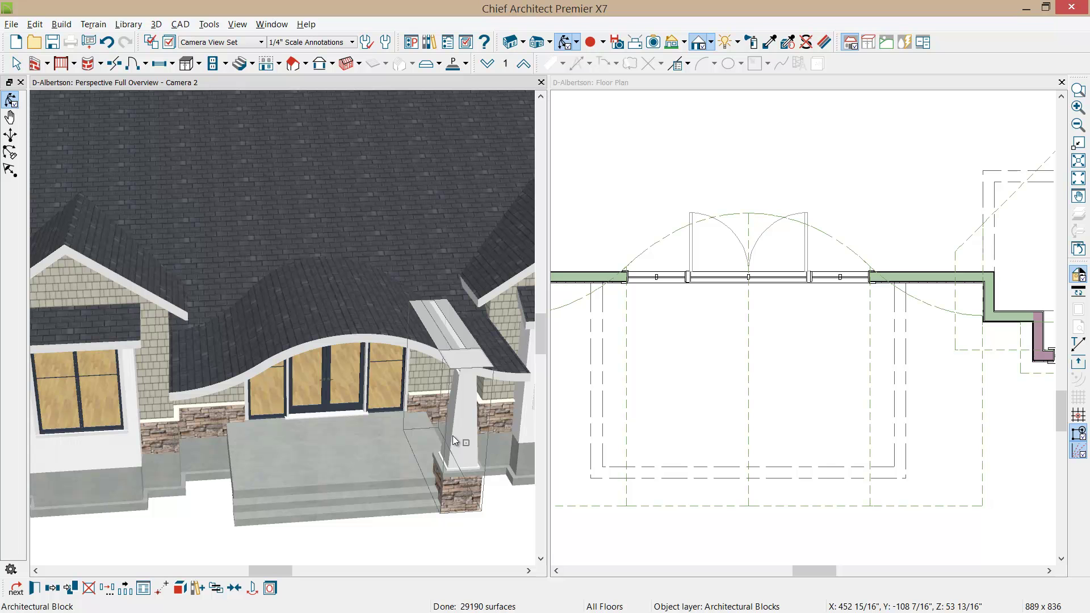
{"action": "key", "text": "Delete"}
- Draw a Cross Section/Elevation line toward the front entry to create Elevation 4
{"action": "middle_click_drag", "start_coordinate": [646, 453], "coordinate": [652, 379]}
{"action": "scroll", "coordinate": [653, 380], "scroll_direction": "down", "scroll_amount": 2}
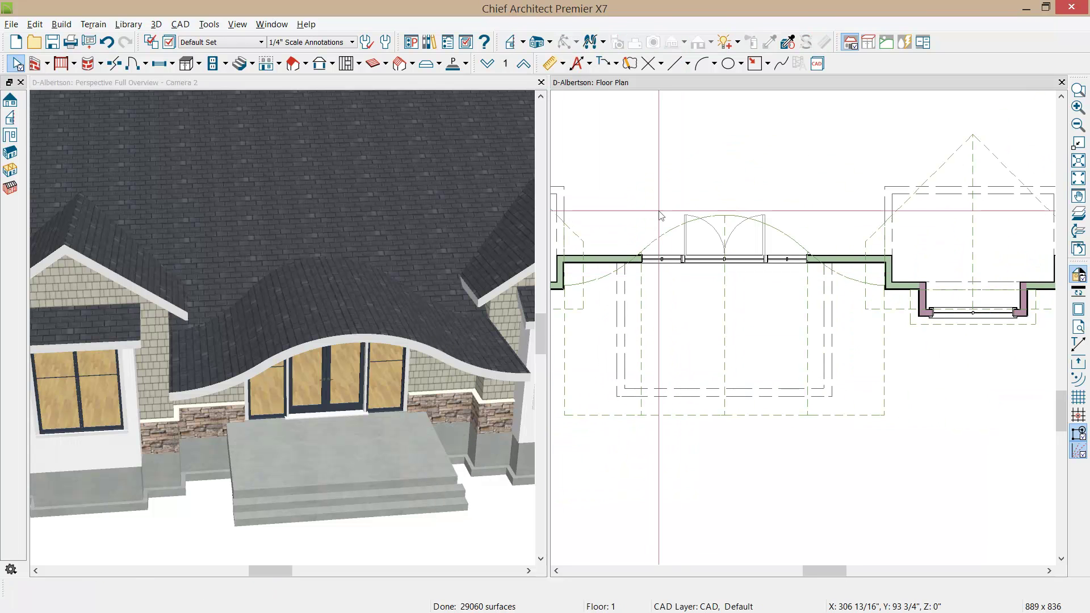
{"action": "left_click", "coordinate": [522, 42]}
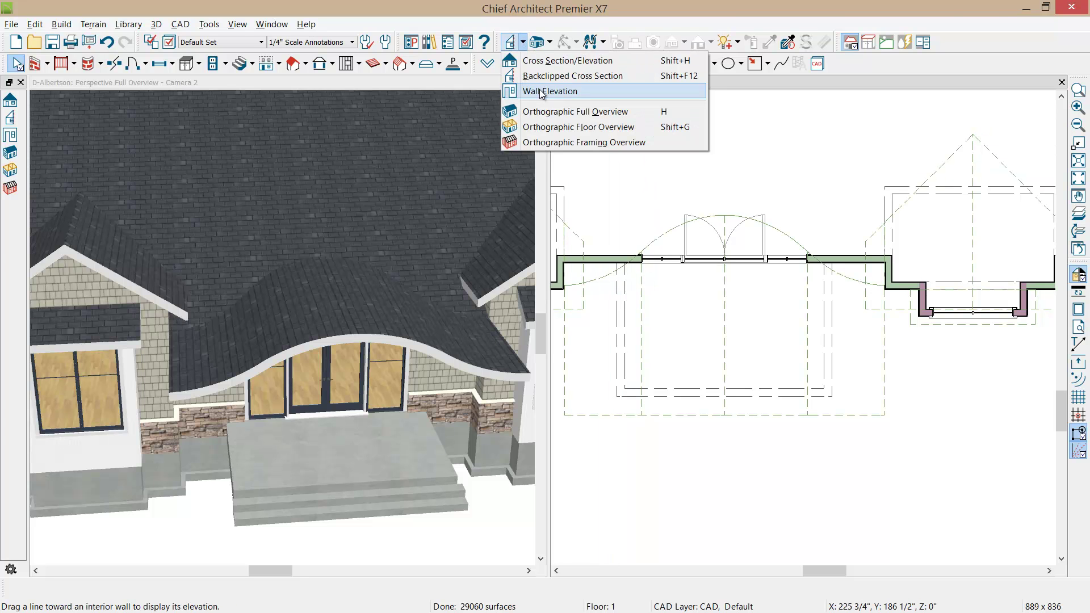
{"action": "left_click", "coordinate": [568, 60]}
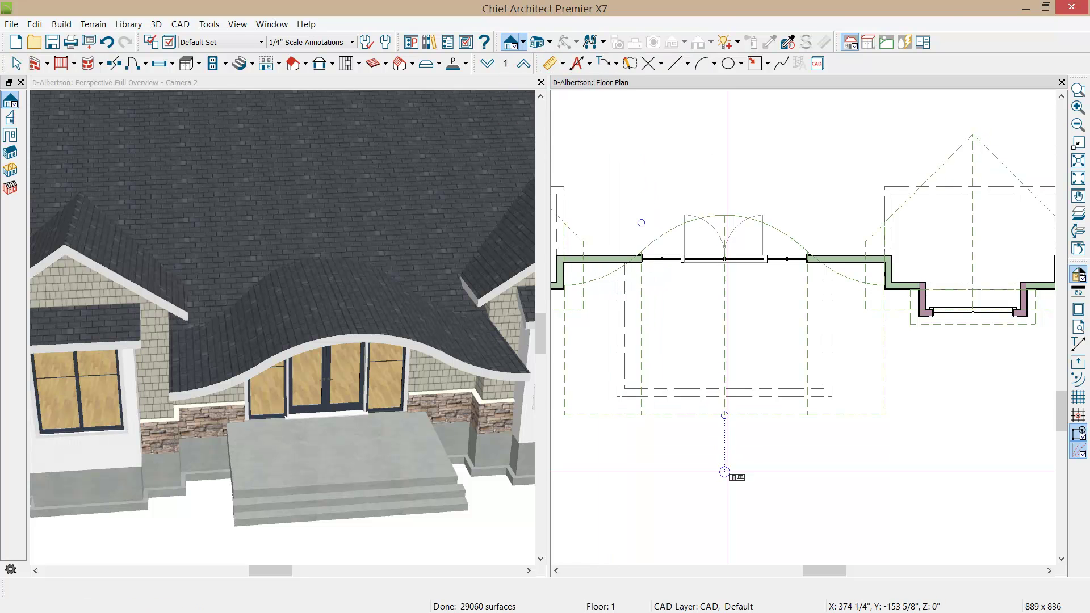
{"action": "left_click_drag", "start_coordinate": [725, 471], "coordinate": [725, 478]}
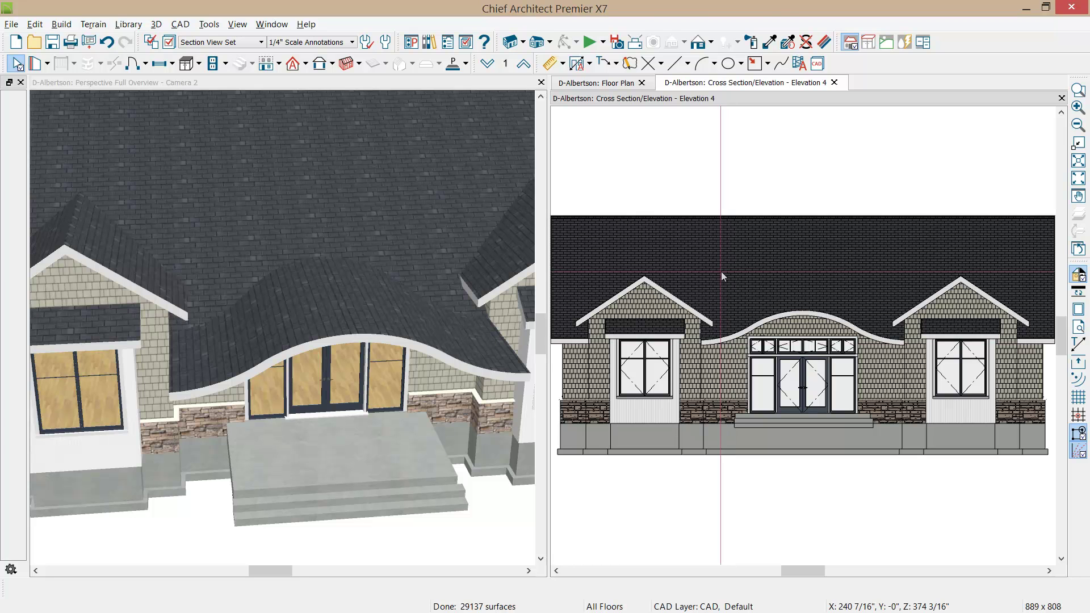
- Find Column-Dual-Albertson in the Library Browser's User Catalog Albertson folder
{"action": "left_click", "coordinate": [437, 45]}
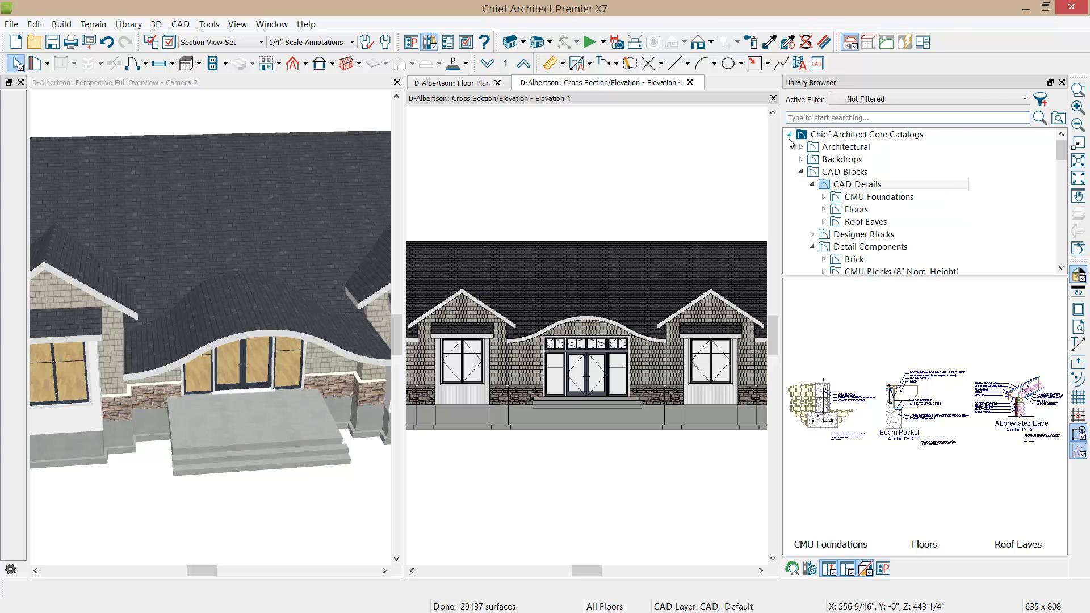
{"action": "left_click", "coordinate": [790, 134]}
{"action": "left_click", "coordinate": [798, 173]}
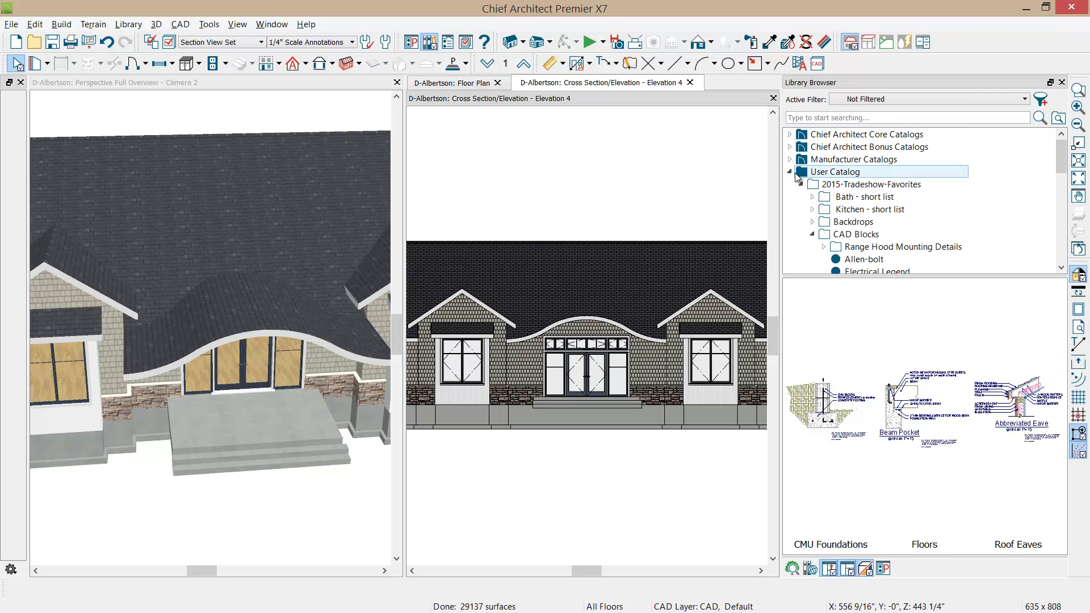
{"action": "left_click", "coordinate": [801, 184]}
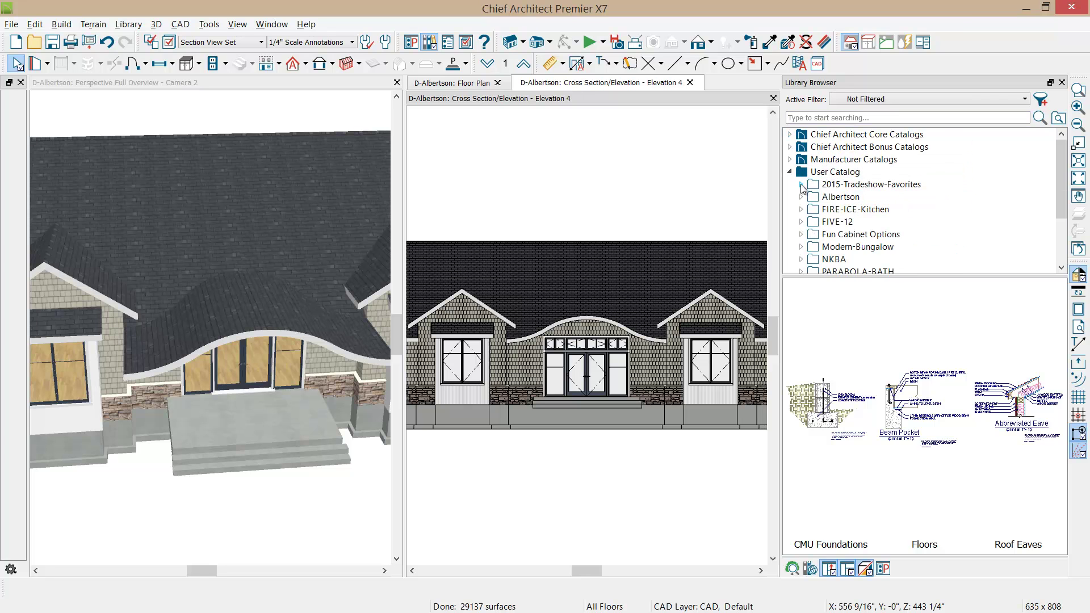
{"action": "left_click", "coordinate": [801, 196]}
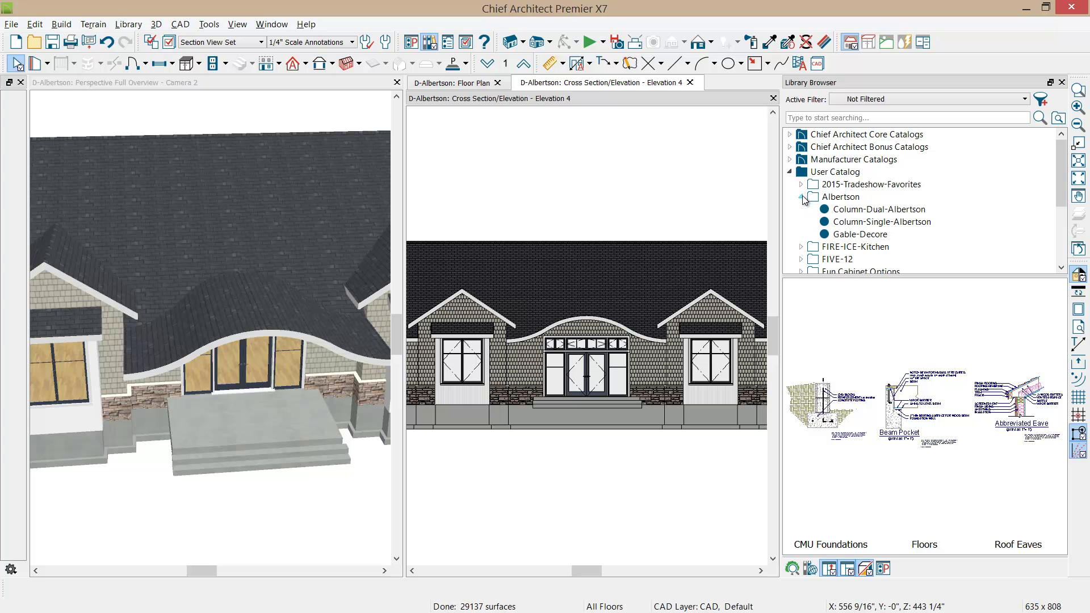
{"action": "left_click", "coordinate": [860, 211]}
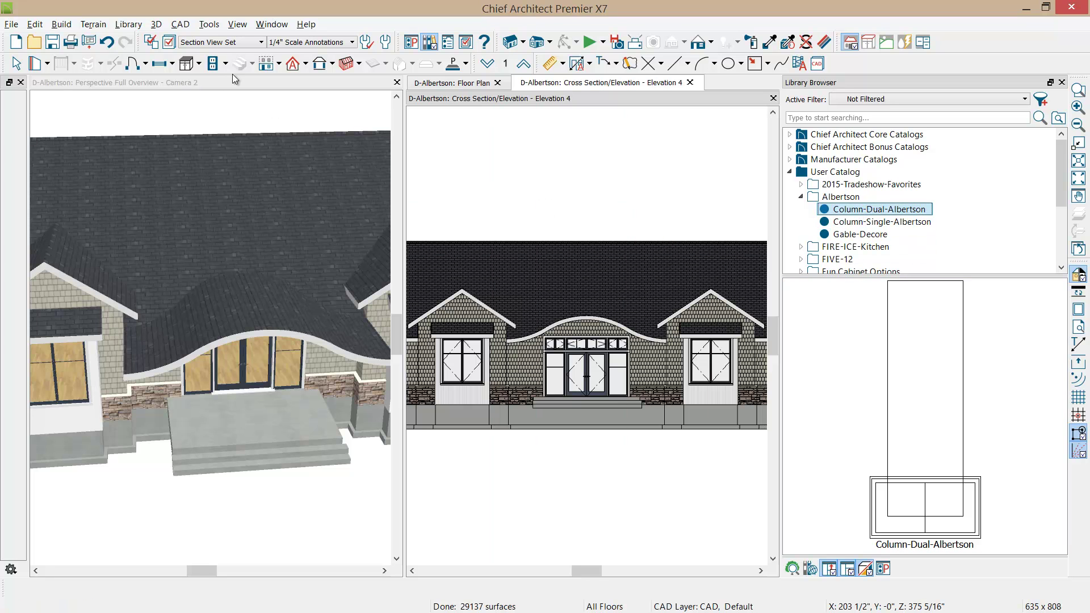
- Place the Column-Dual-Albertson at the left side of the entry porch and view Elevation 4
{"action": "left_click", "coordinate": [443, 83]}
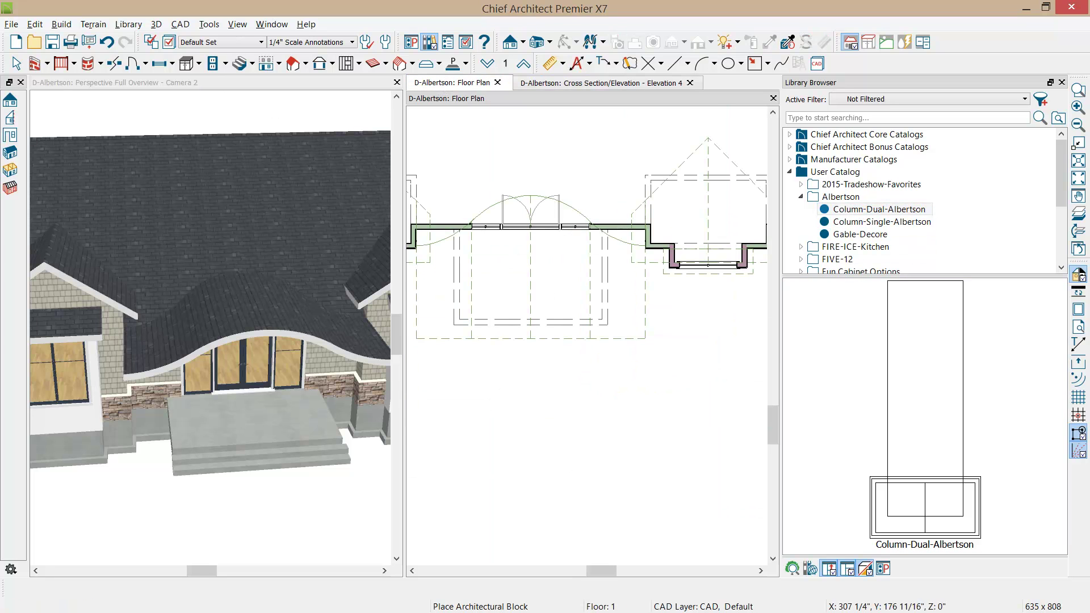
{"action": "left_click", "coordinate": [959, 503]}
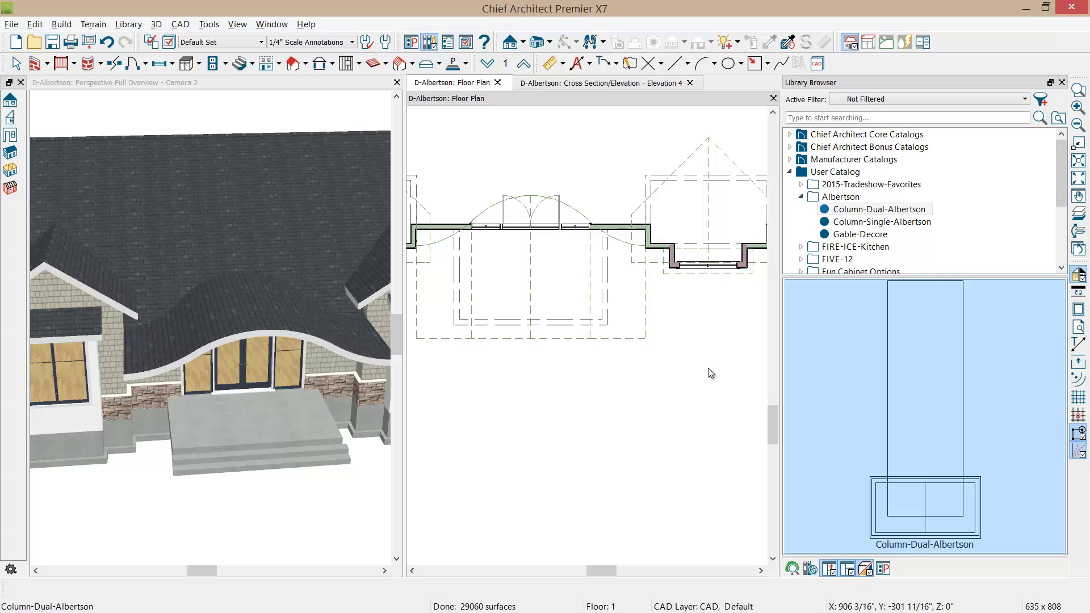
{"action": "left_click", "coordinate": [484, 311]}
{"action": "left_click", "coordinate": [539, 336]}
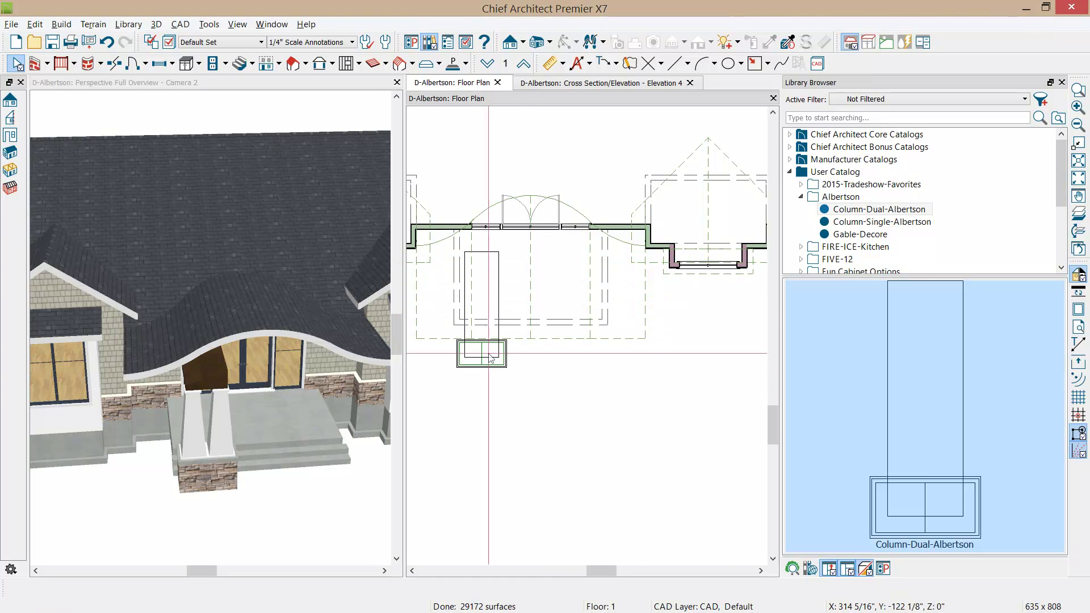
{"action": "left_click_drag", "start_coordinate": [481, 309], "coordinate": [458, 287]}
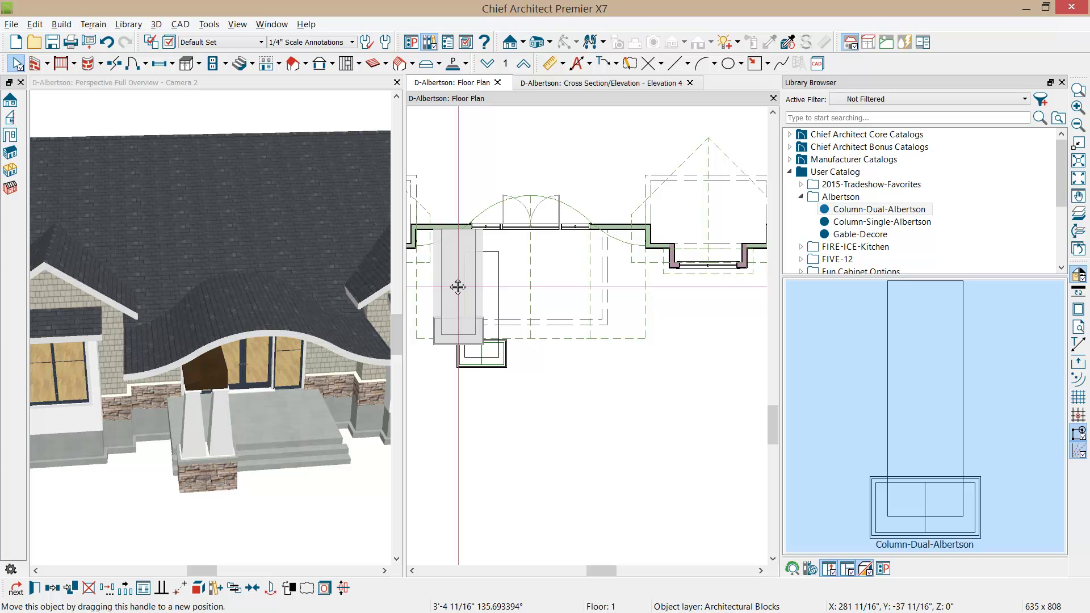
{"action": "left_click_drag", "start_coordinate": [458, 287], "coordinate": [458, 287]}
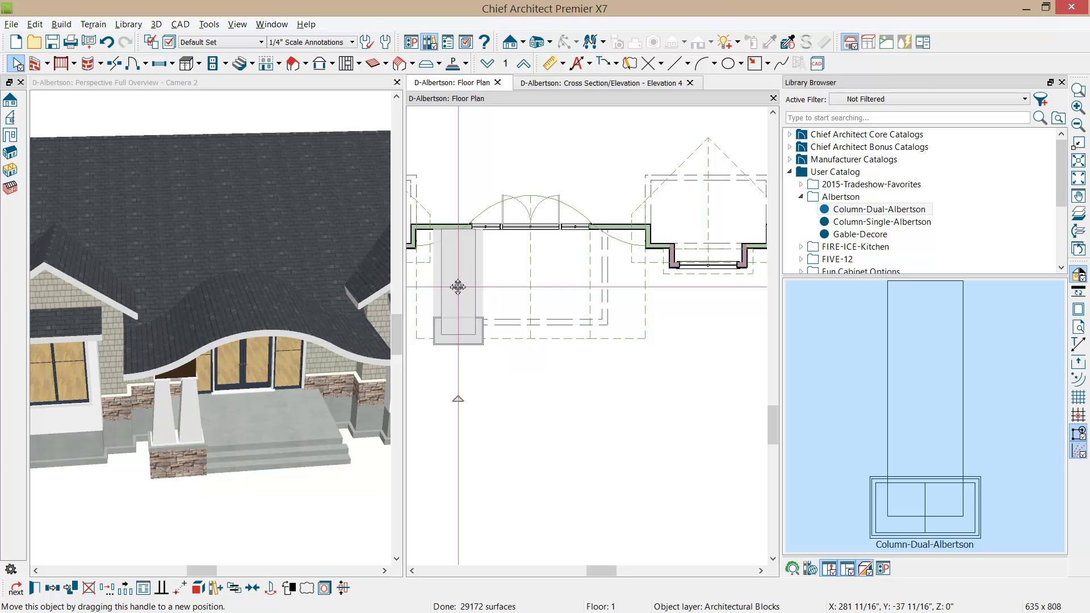
{"action": "left_click", "coordinate": [585, 82]}
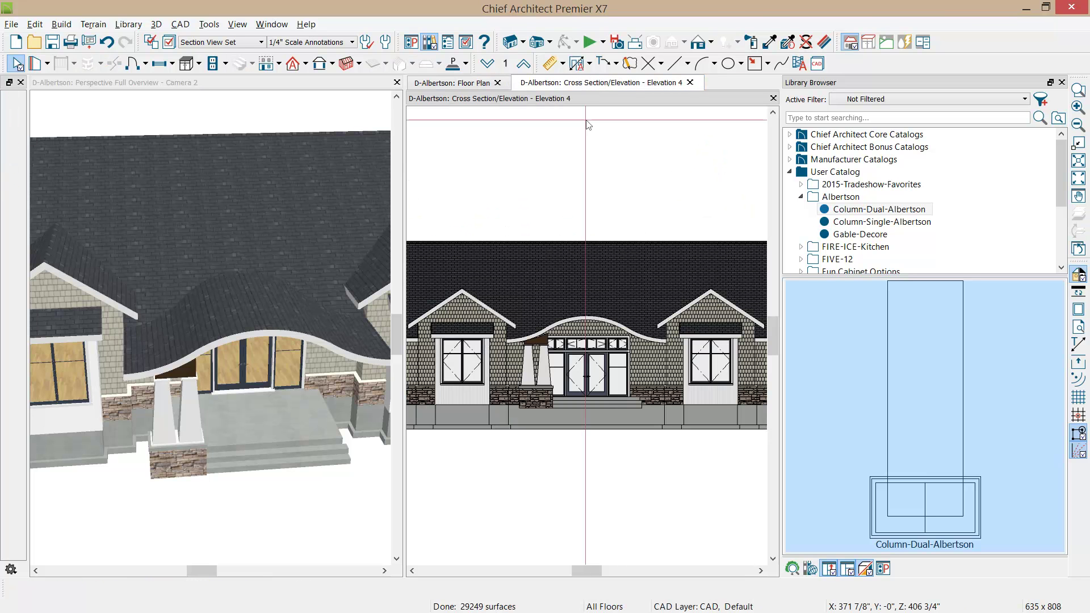
- Close the library, maximize the elevation, and move the porch column 5 5/8 inches left
{"action": "left_click", "coordinate": [1062, 83]}
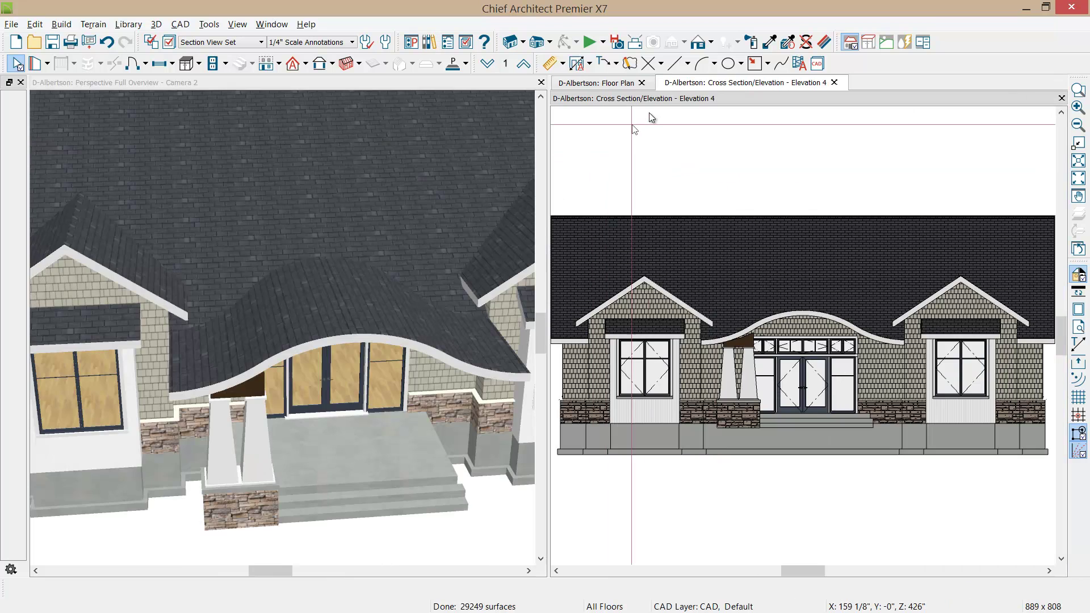
{"action": "double_click", "coordinate": [661, 97]}
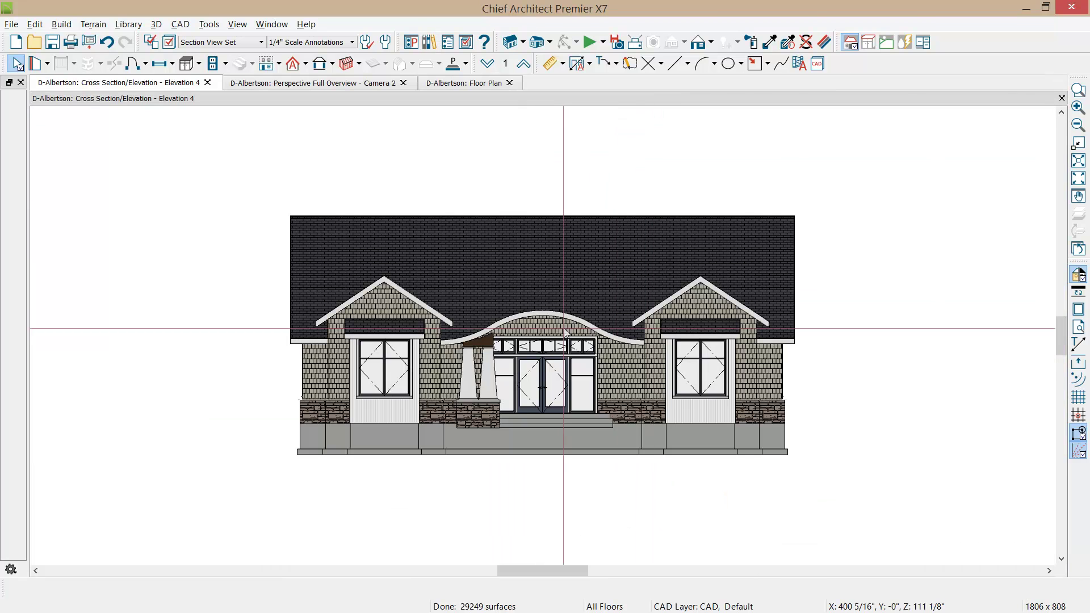
{"action": "scroll", "coordinate": [446, 396], "scroll_direction": "up", "scroll_amount": 2}
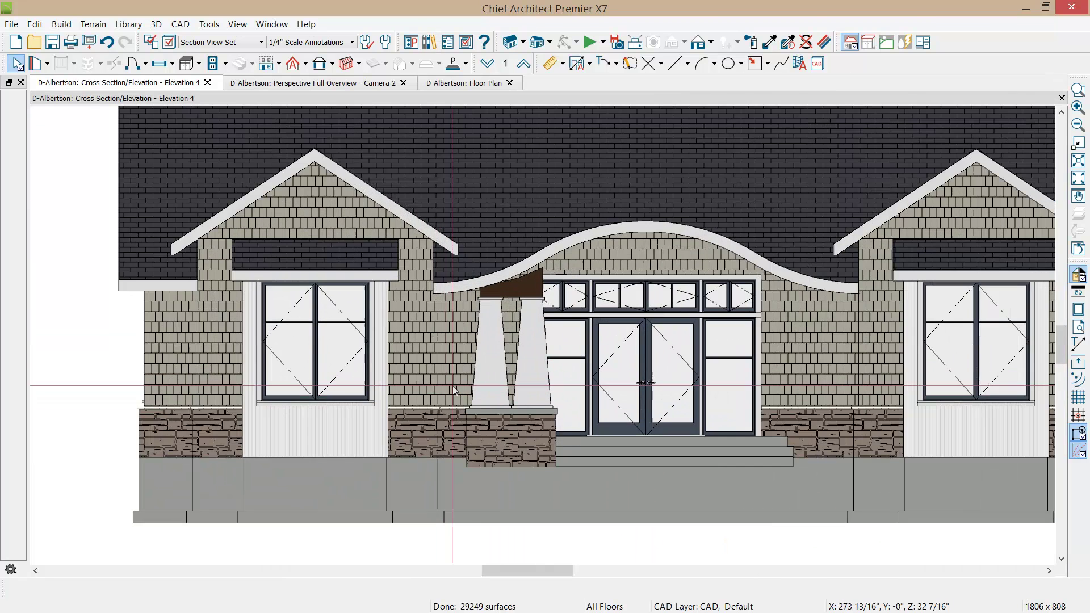
{"action": "left_click", "coordinate": [536, 408]}
{"action": "left_click_drag", "start_coordinate": [535, 363], "coordinate": [504, 366]}
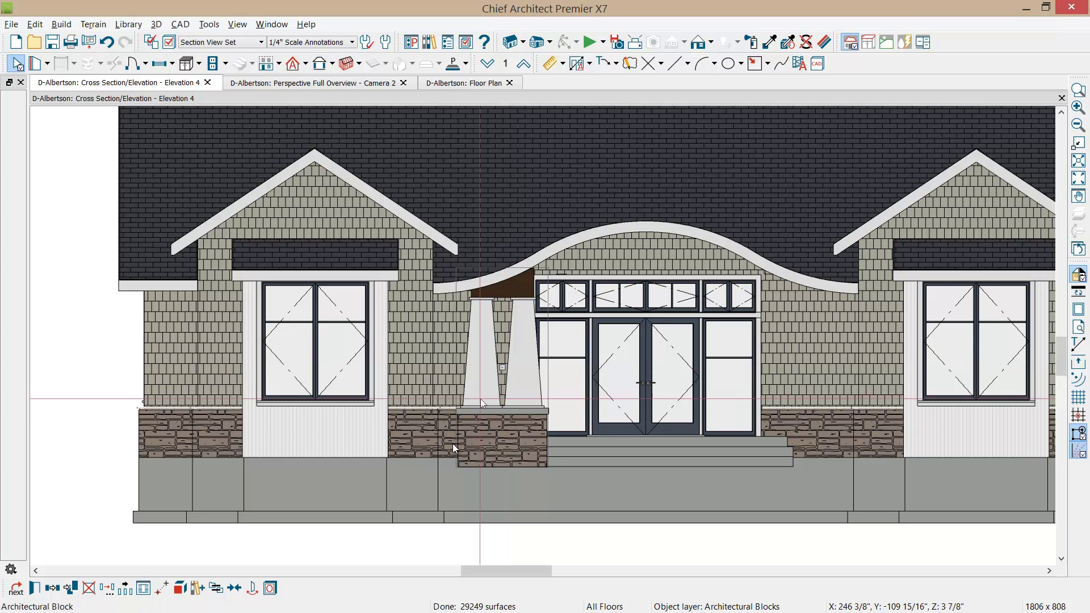
- Explode the column block and paste a copy to the right of the entry door
{"action": "left_click", "coordinate": [178, 589]}
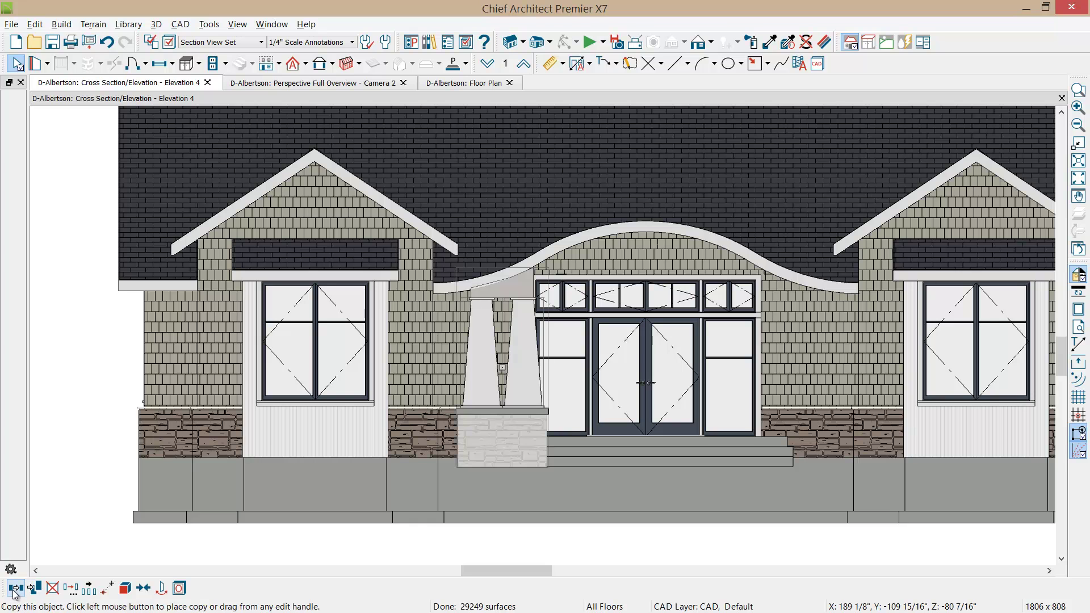
{"action": "left_click", "coordinate": [52, 588]}
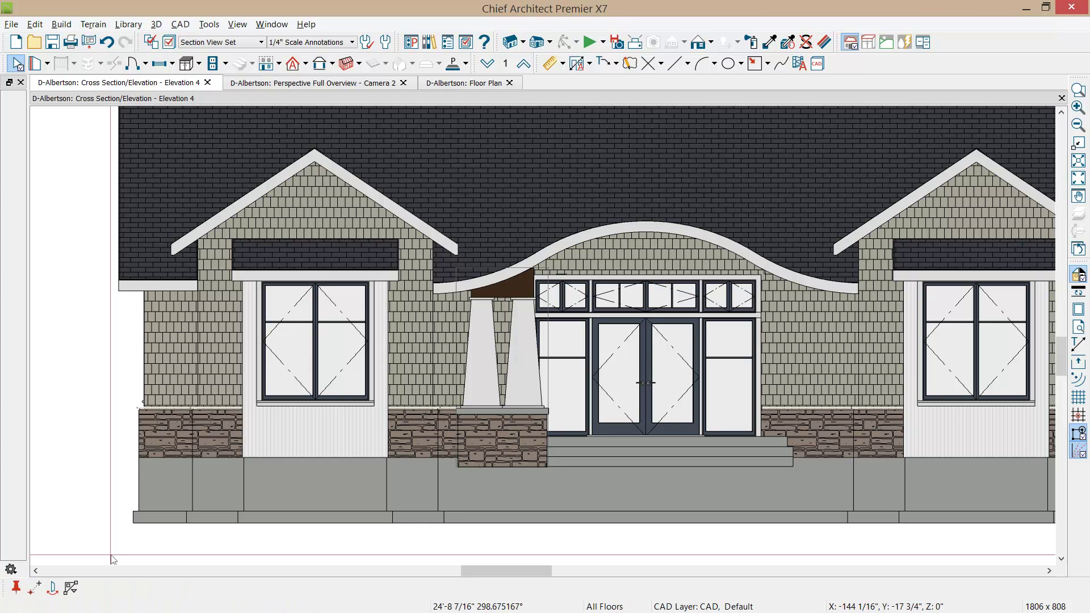
{"action": "left_click", "coordinate": [696, 424]}
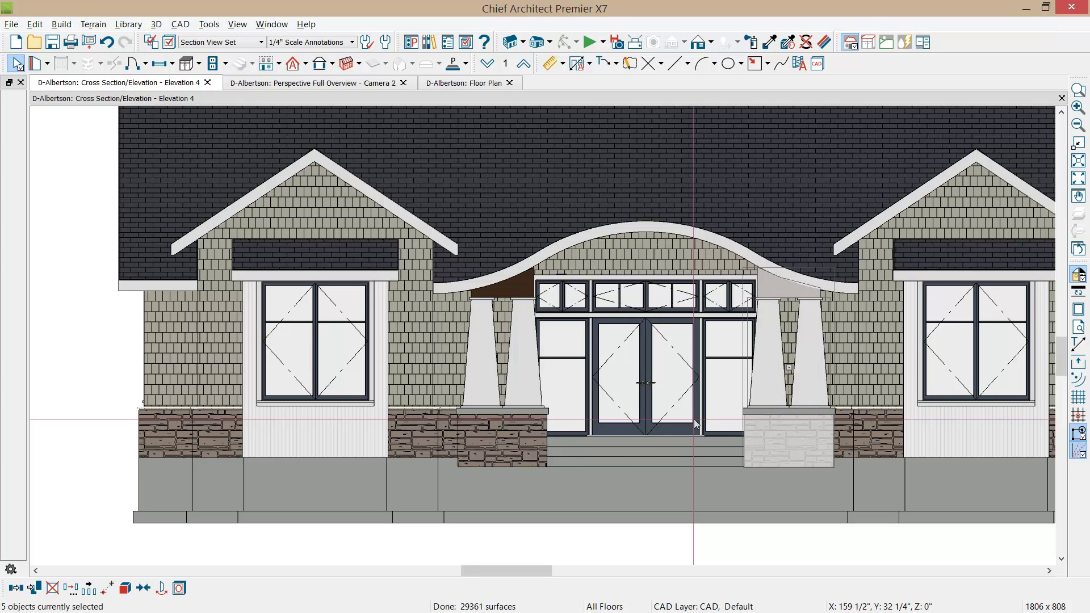
- Finish the column copy and deselect it
{"action": "key", "text": "Escape"}
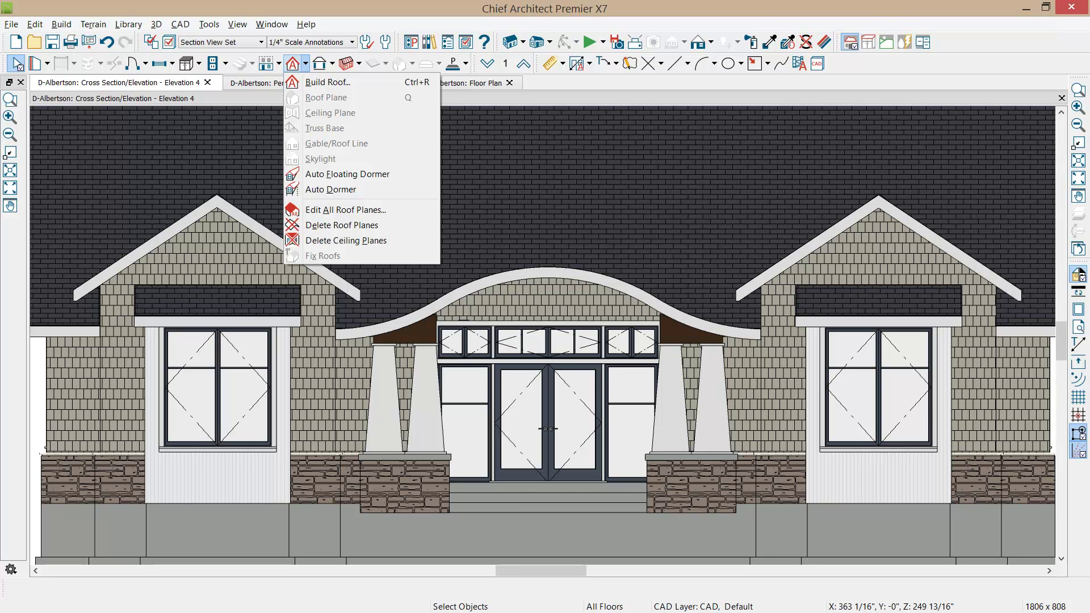
- Place an Auto Floating Dormer on the roof above the entry
{"action": "left_click", "coordinate": [346, 174]}
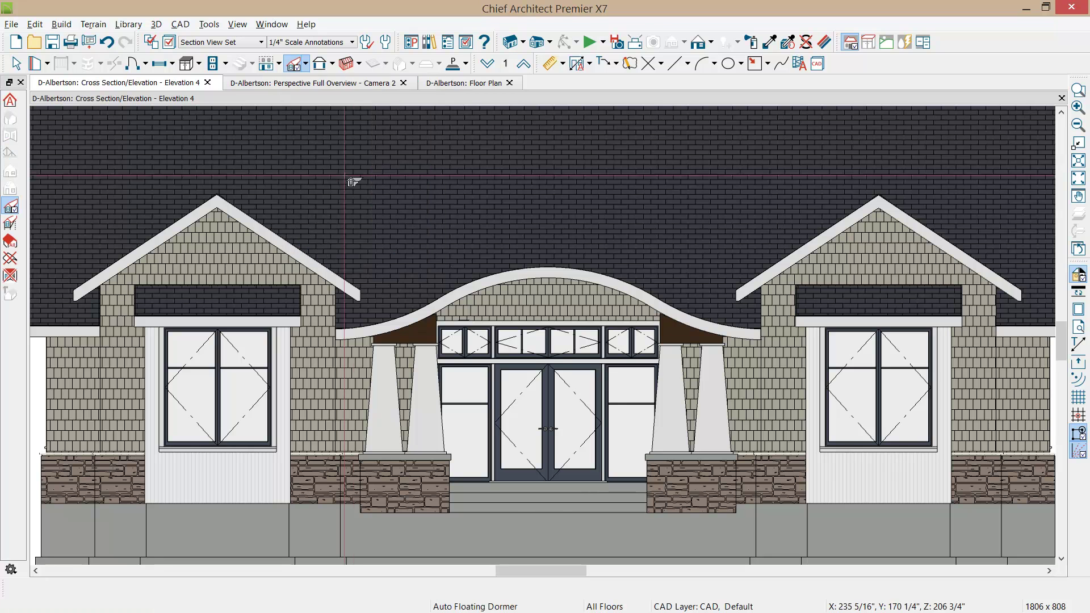
{"action": "left_click", "coordinate": [548, 205]}
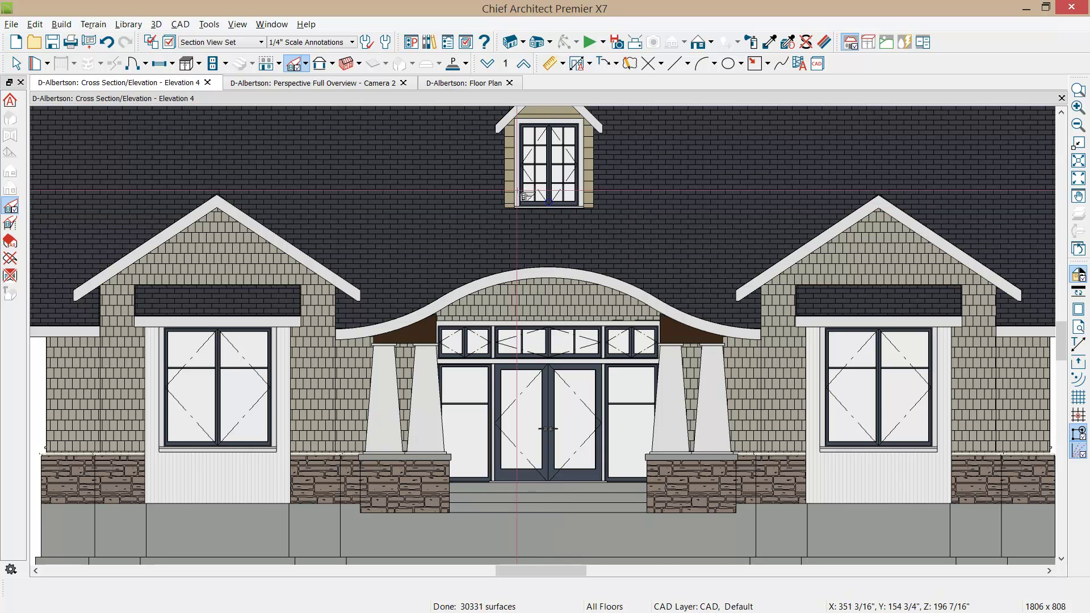
{"action": "key", "text": "space"}
- Centre the new dormer over the entry door with Center Object
{"action": "left_click", "coordinate": [511, 183]}
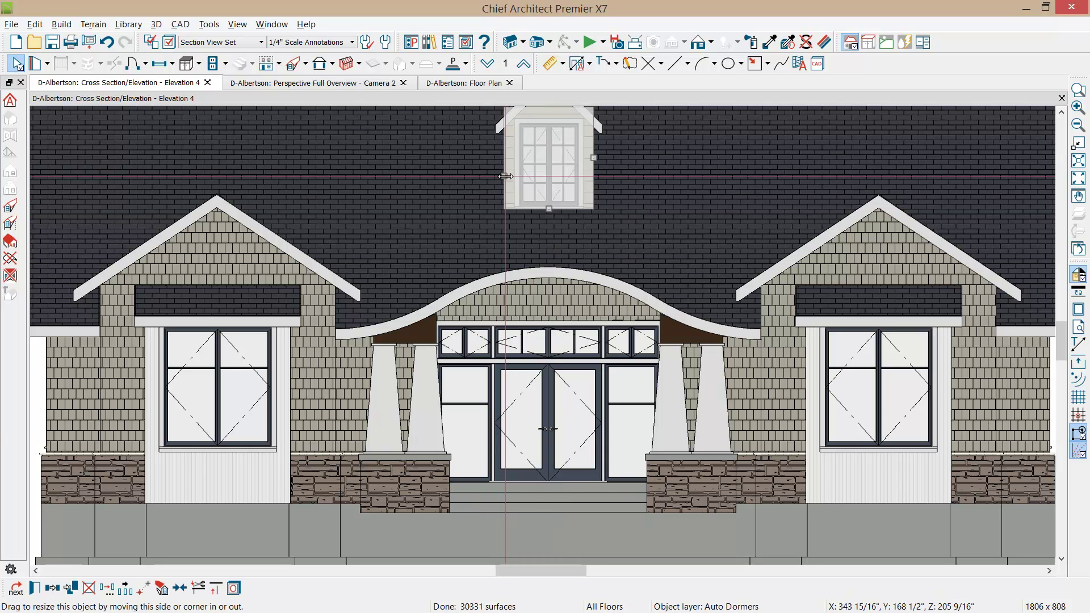
{"action": "left_click", "coordinate": [180, 588]}
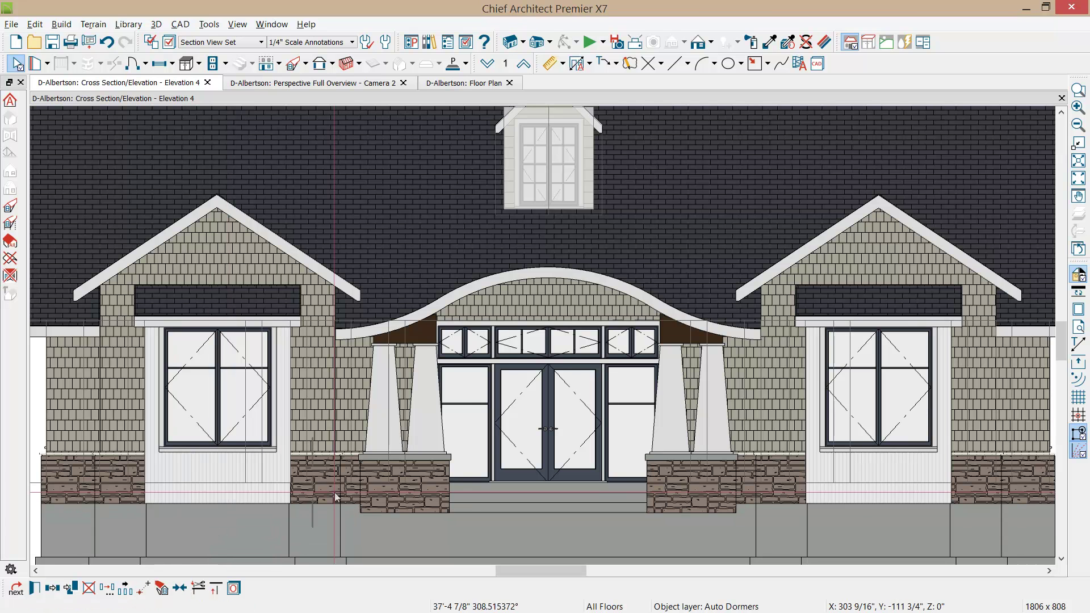
{"action": "left_click", "coordinate": [549, 486]}
{"action": "middle_click_drag", "start_coordinate": [579, 304], "coordinate": [576, 359]}
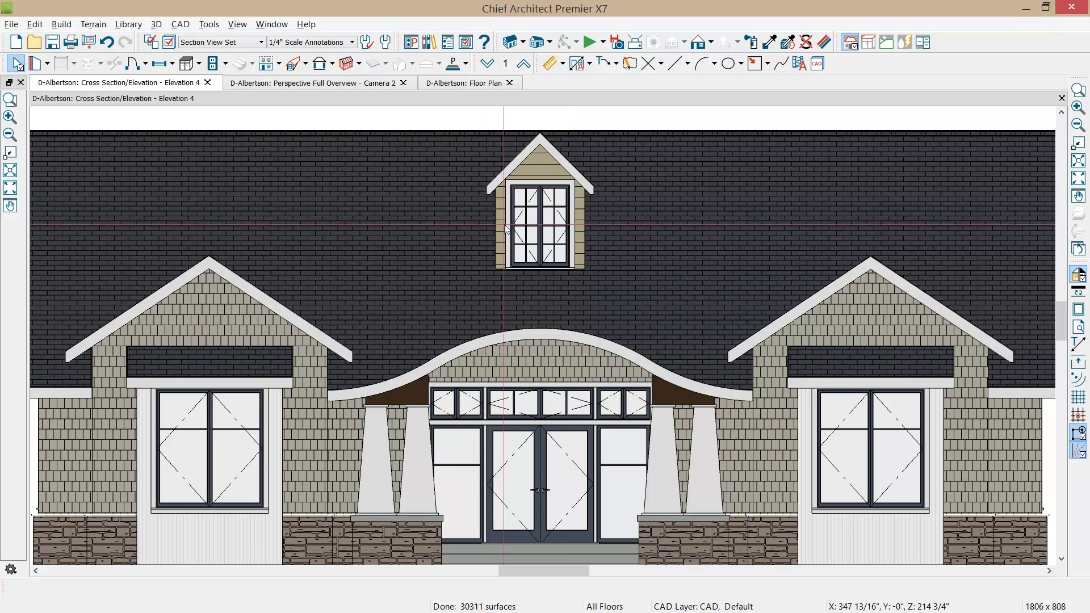
{"action": "left_click", "coordinate": [503, 230]}
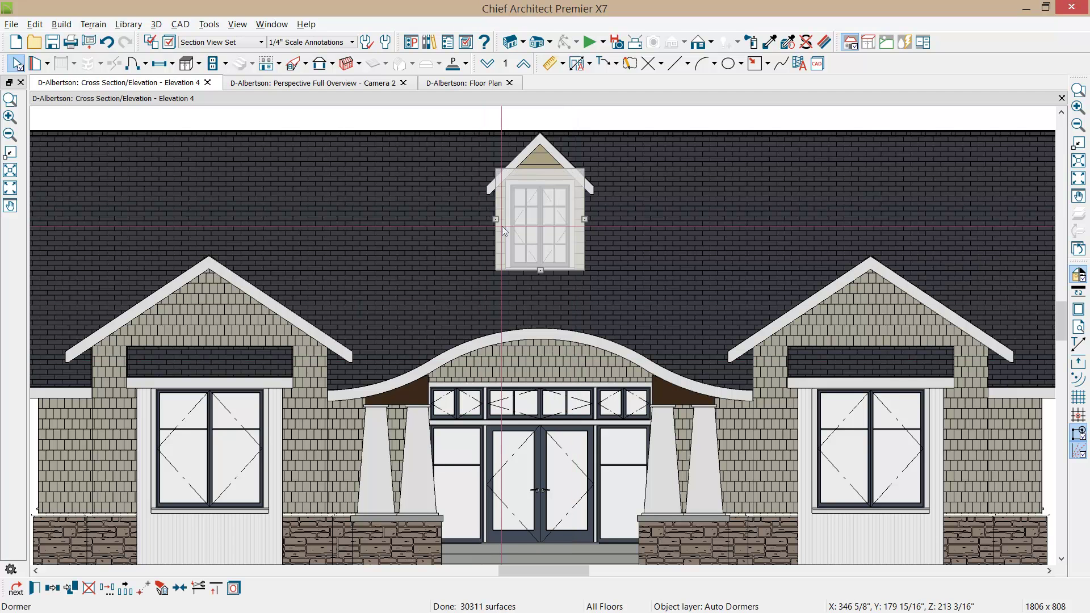
- Make the dormer a Shed type with a 2-in-12 shed pitch
{"action": "double_click", "coordinate": [502, 225]}
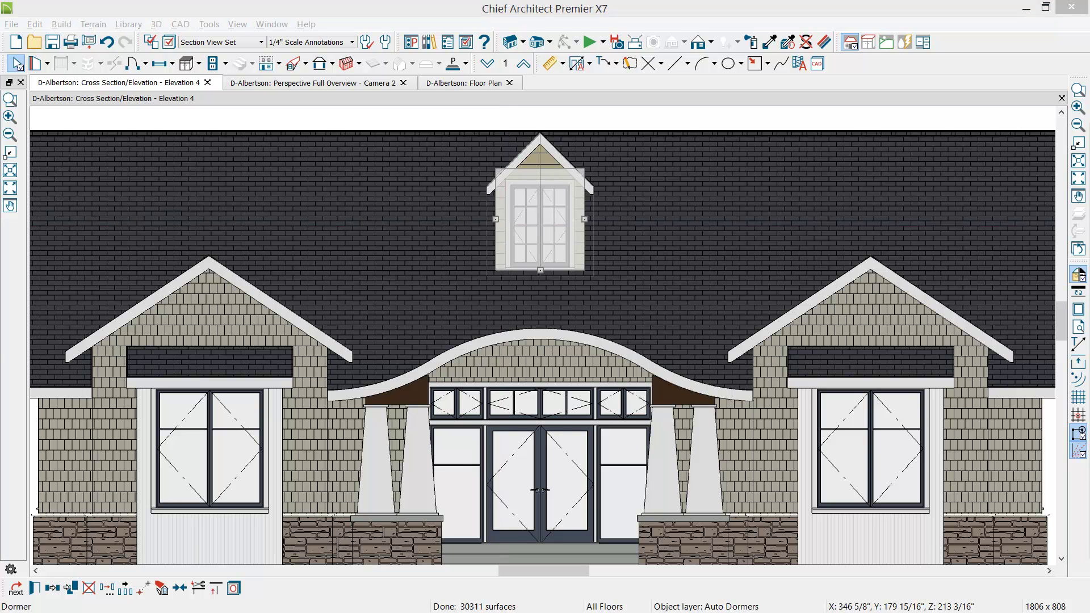
{"action": "left_click_drag", "start_coordinate": [857, 142], "coordinate": [822, 132]}
{"action": "left_click", "coordinate": [822, 162]}
{"action": "left_click", "coordinate": [813, 203]}
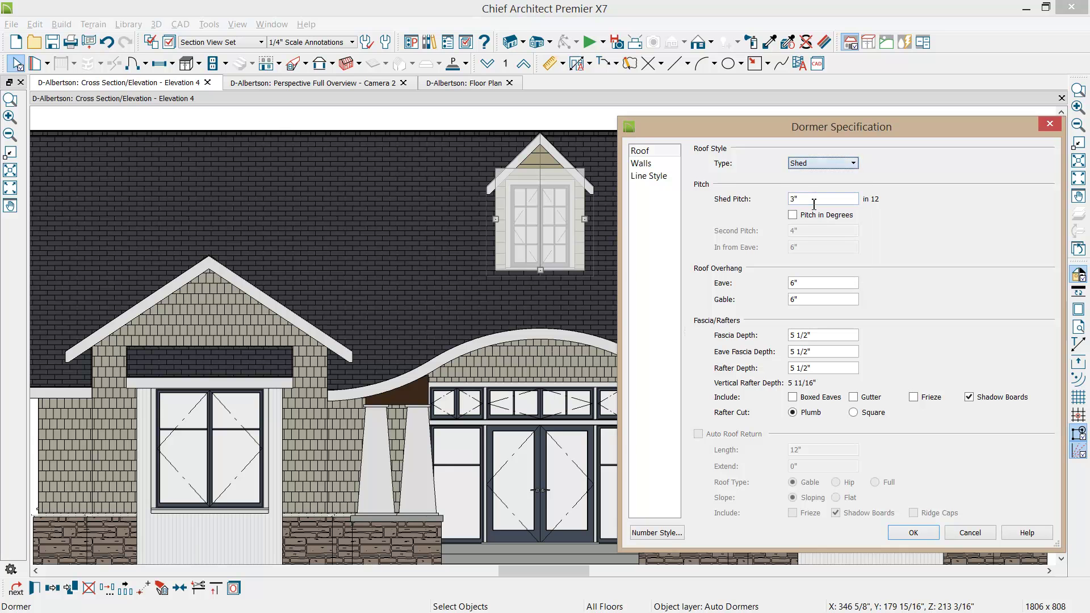
{"action": "key", "text": "Tab"}
{"action": "type", "text": "2"}
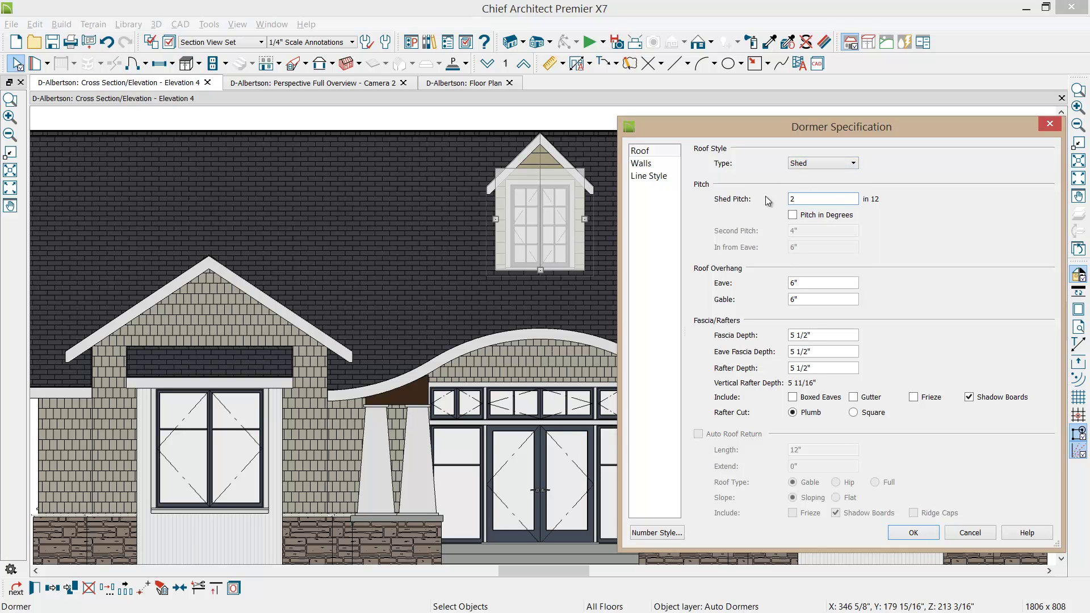
- Give the dormer Shingle-6 walls, 42" high and 14' wide, and apply
{"action": "left_click", "coordinate": [652, 166]}
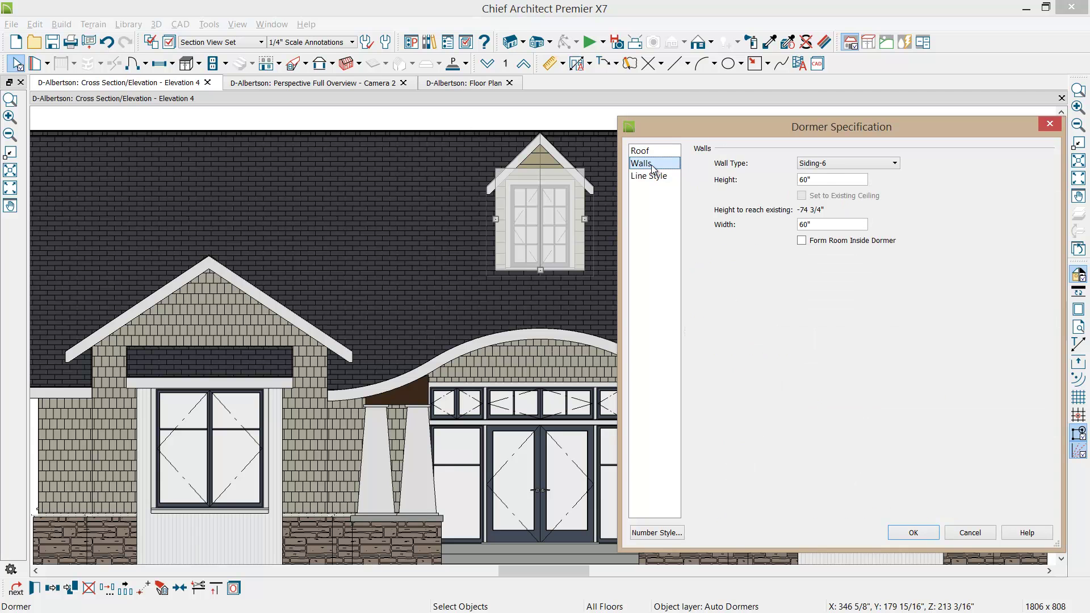
{"action": "left_click", "coordinate": [852, 164]}
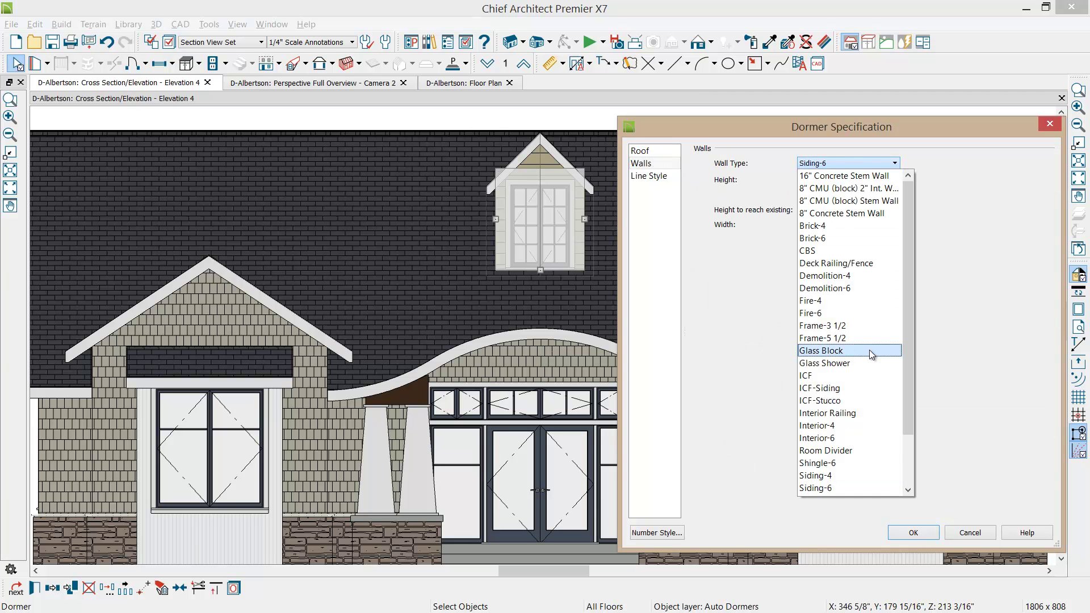
{"action": "left_click", "coordinate": [826, 463]}
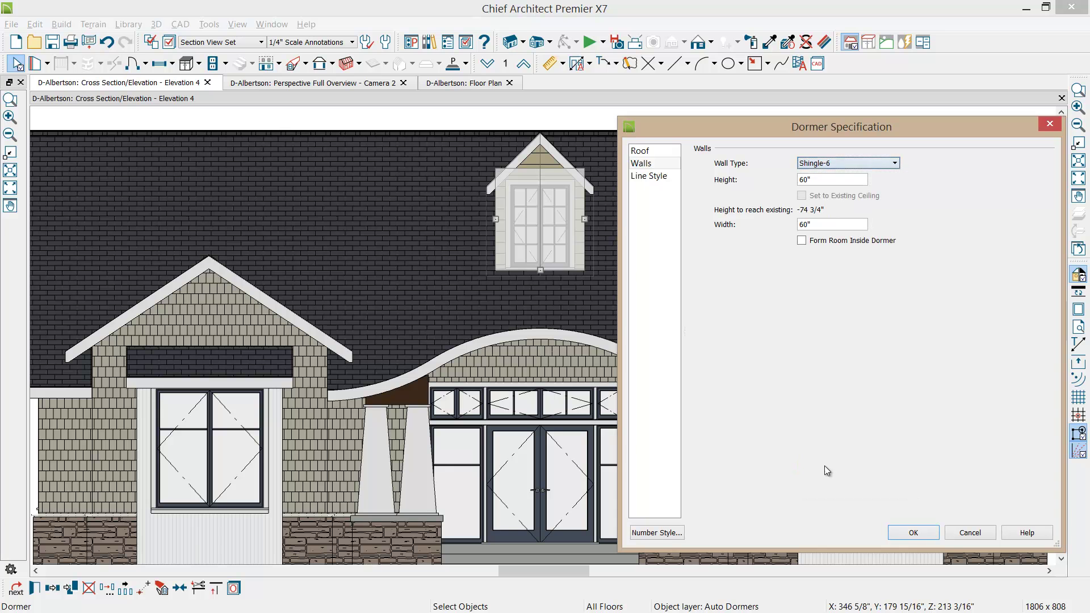
{"action": "key", "text": "Tab"}
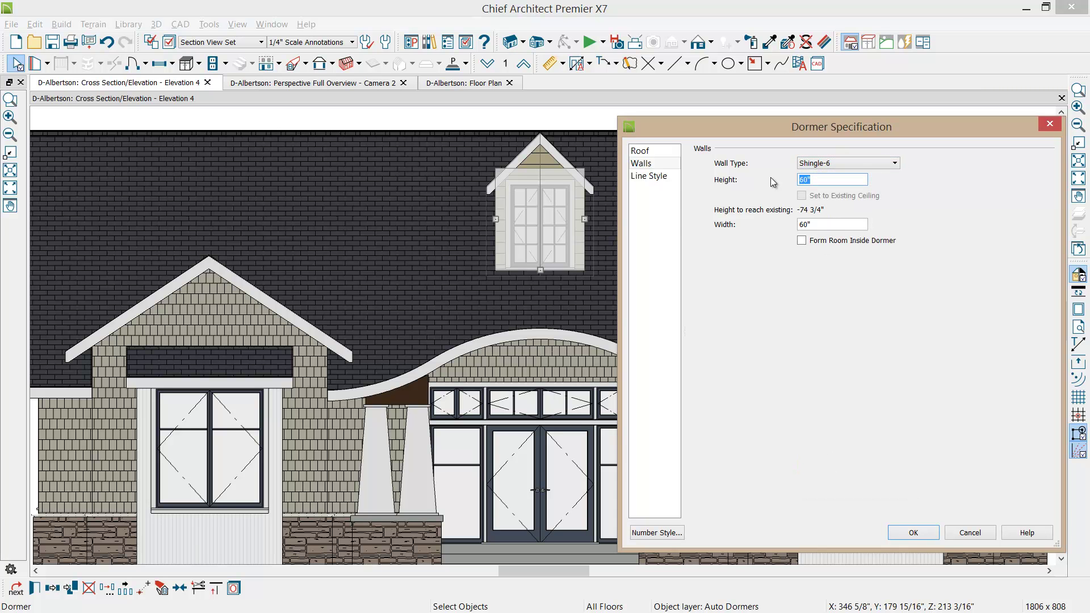
{"action": "type", "text": "42"}
{"action": "key", "text": "Tab"}
{"action": "type", "text": "14"}
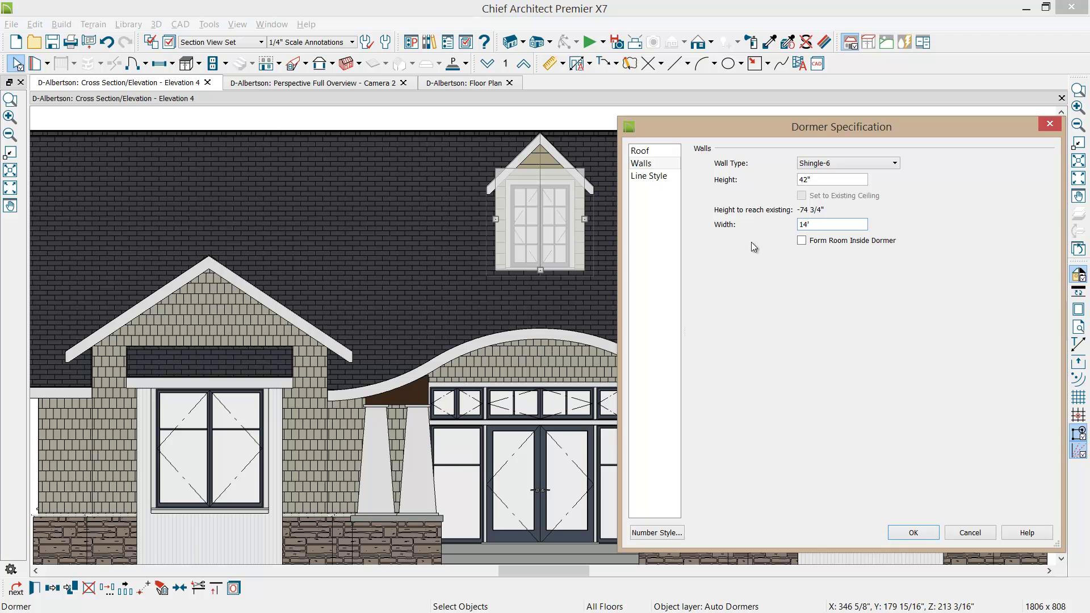
{"action": "left_click", "coordinate": [643, 152]}
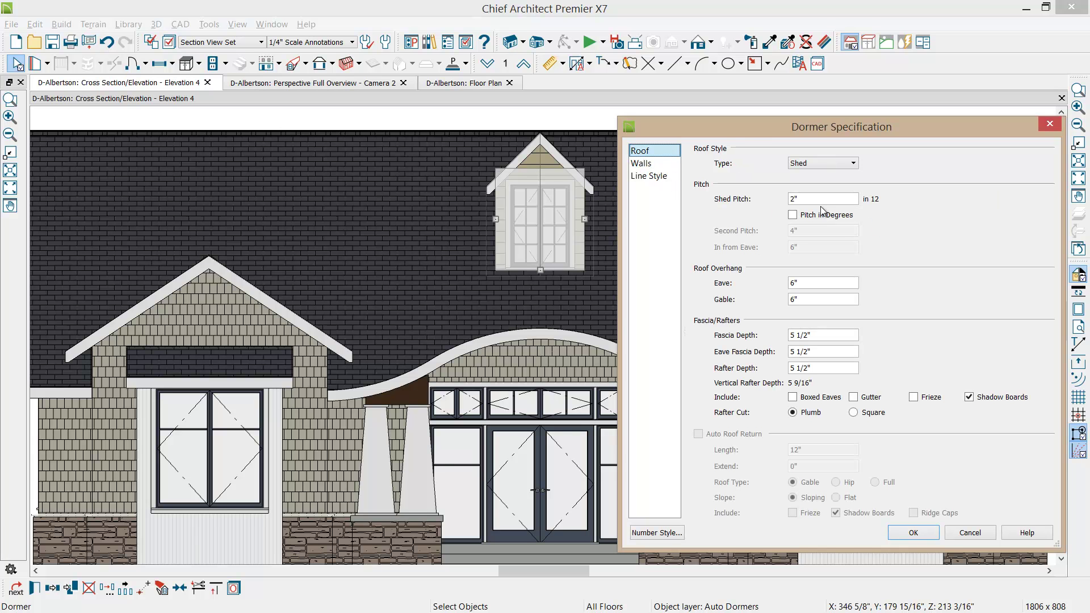
{"action": "left_click", "coordinate": [916, 532]}
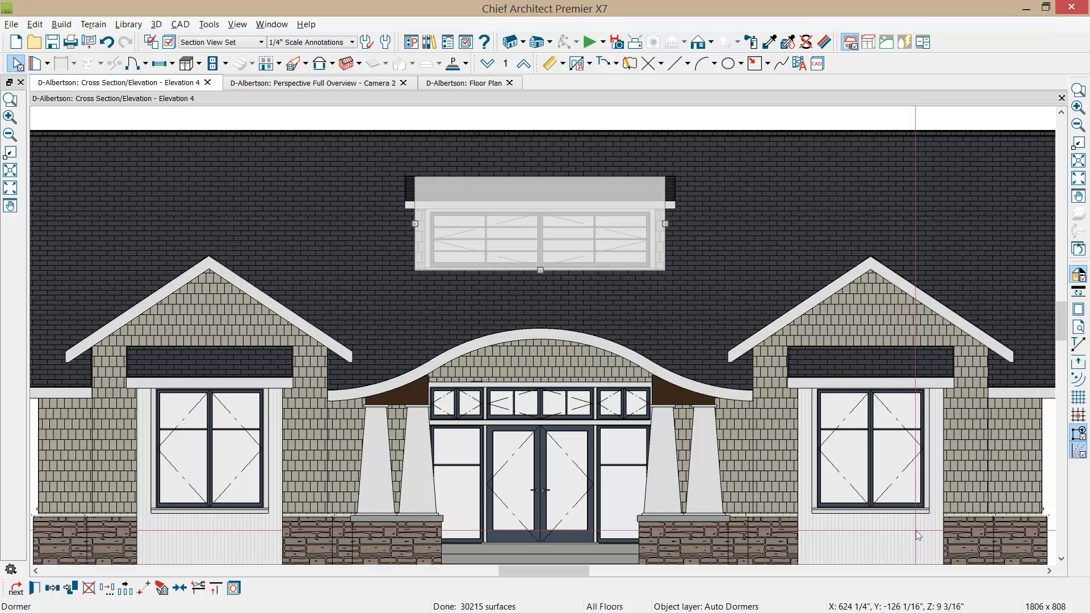
- Resize the dormer window to 30" x 30" with a 6" floor-to-bottom height
{"action": "left_click", "coordinate": [493, 228]}
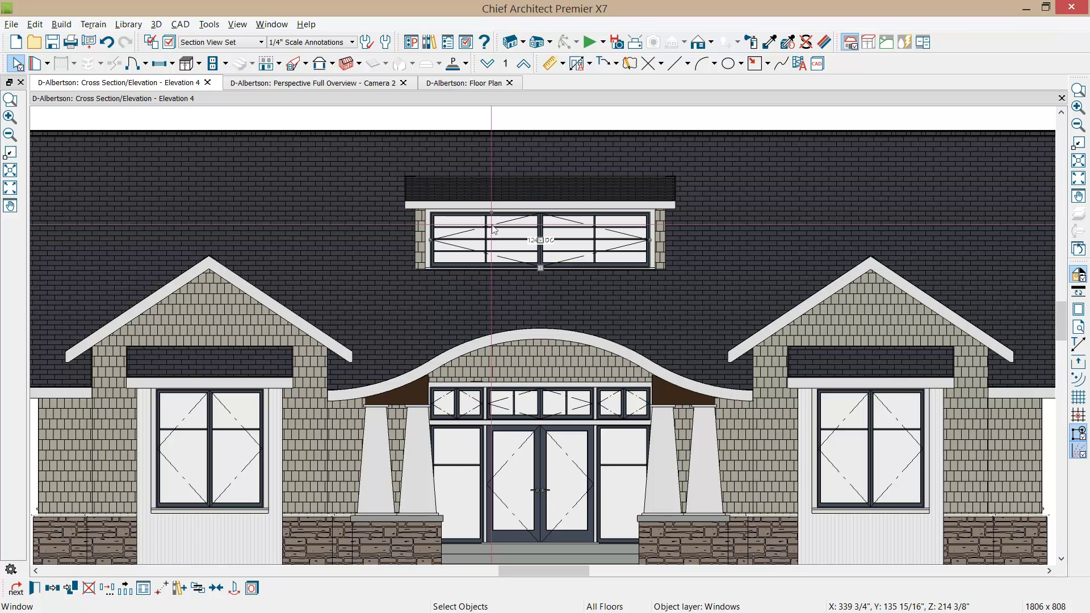
{"action": "double_click", "coordinate": [494, 228]}
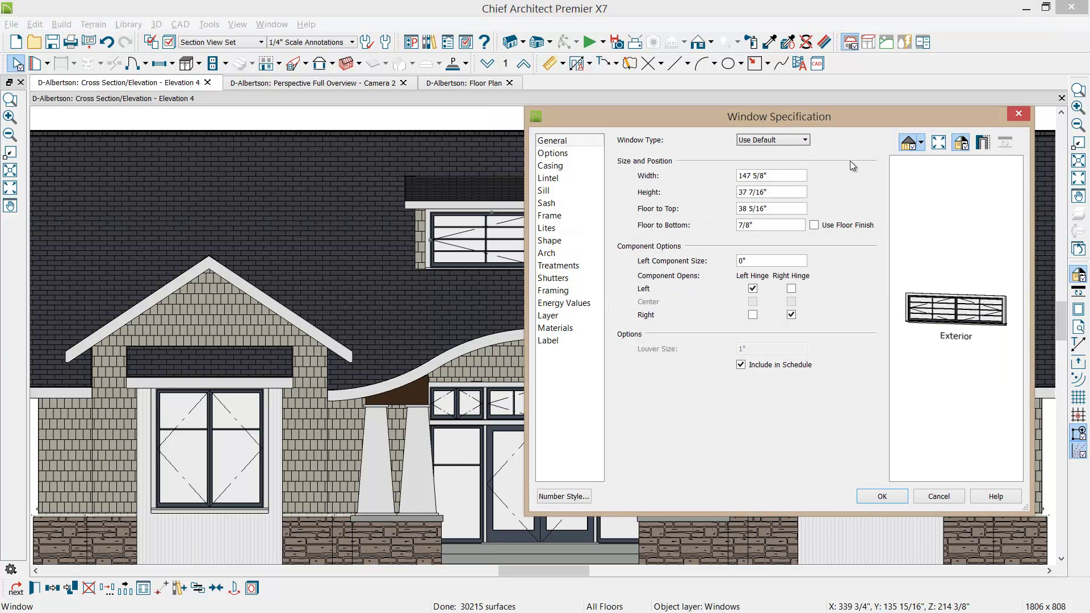
{"action": "left_click_drag", "start_coordinate": [794, 177], "coordinate": [675, 175]}
{"action": "type", "text": "30"}
{"action": "key", "text": "Tab"}
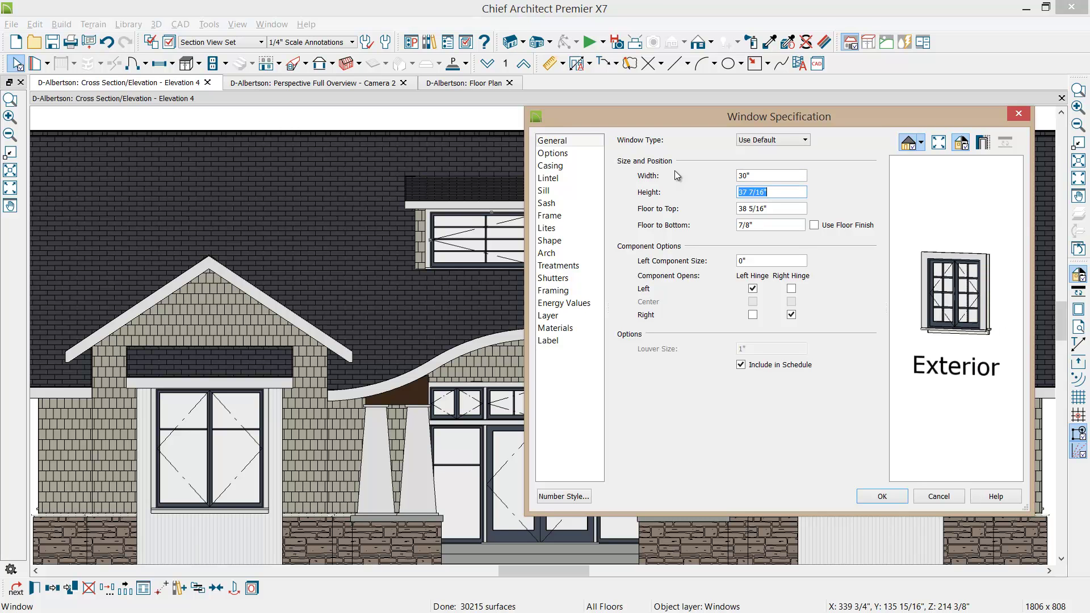
{"action": "type", "text": "30"}
{"action": "key", "text": "Tab"}
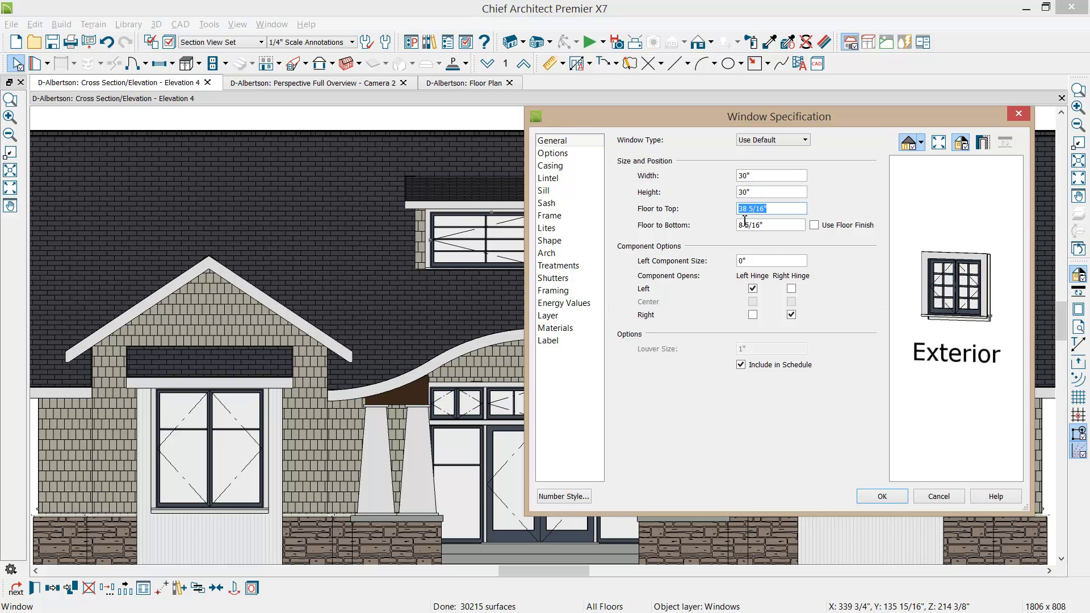
{"action": "key", "text": "Tab"}
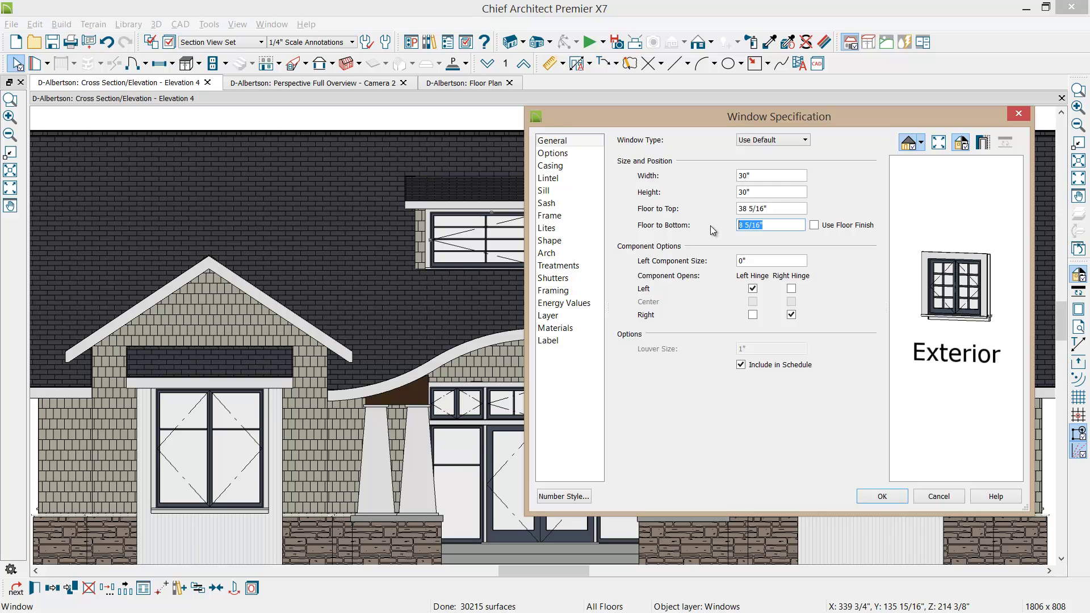
{"action": "type", "text": "6"}
- Make the window Fixed Glass with 2 vertical lites and apply
{"action": "left_click", "coordinate": [801, 141]}
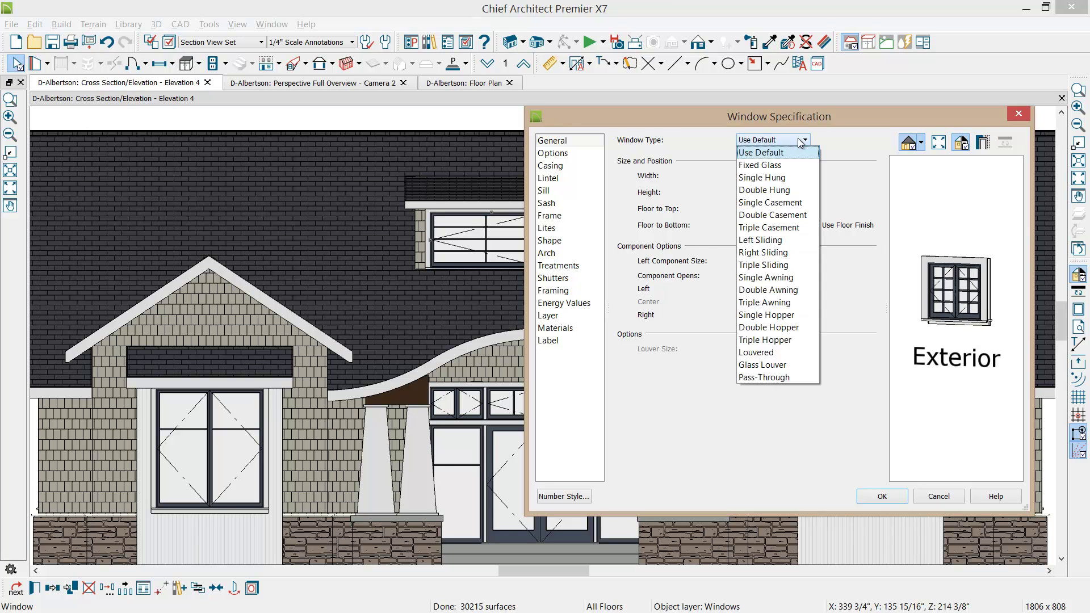
{"action": "left_click", "coordinate": [780, 161]}
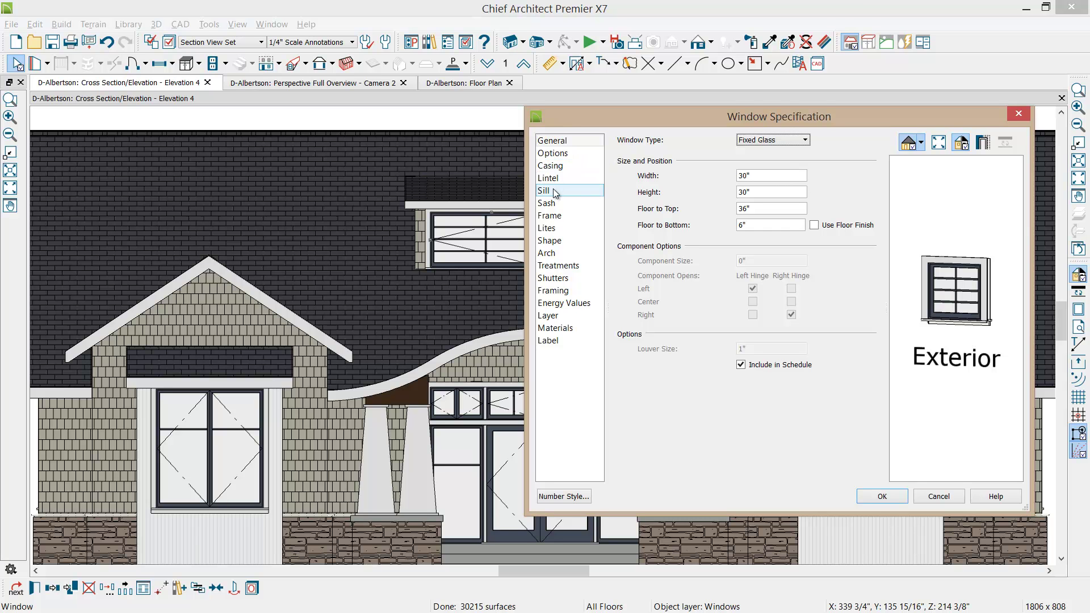
{"action": "left_click", "coordinate": [555, 227]}
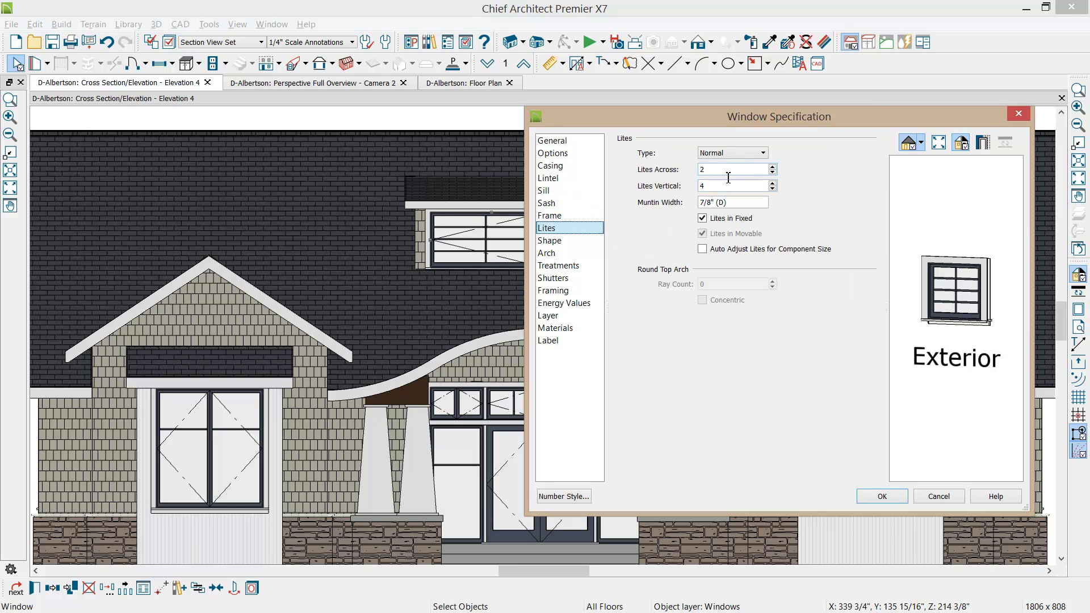
{"action": "left_click", "coordinate": [668, 186]}
{"action": "type", "text": "2"}
{"action": "key", "text": "Tab"}
{"action": "left_click", "coordinate": [882, 496]}
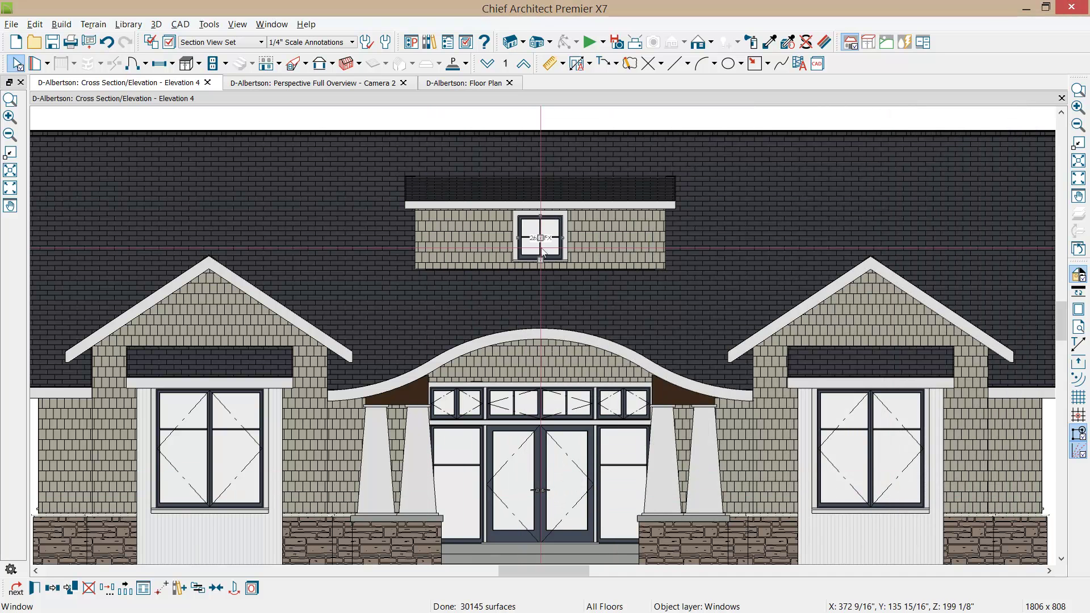
- Shift the dormer window left and drag out multiple copies at a 34-inch interval
{"action": "left_click_drag", "start_coordinate": [542, 238], "coordinate": [468, 238]}
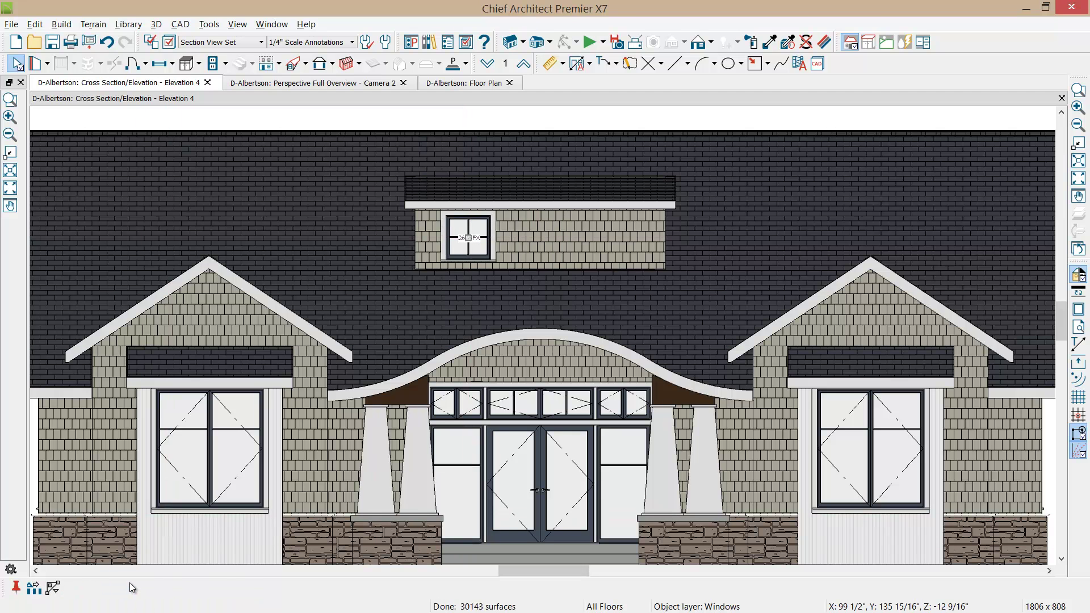
{"action": "left_click", "coordinate": [127, 587]}
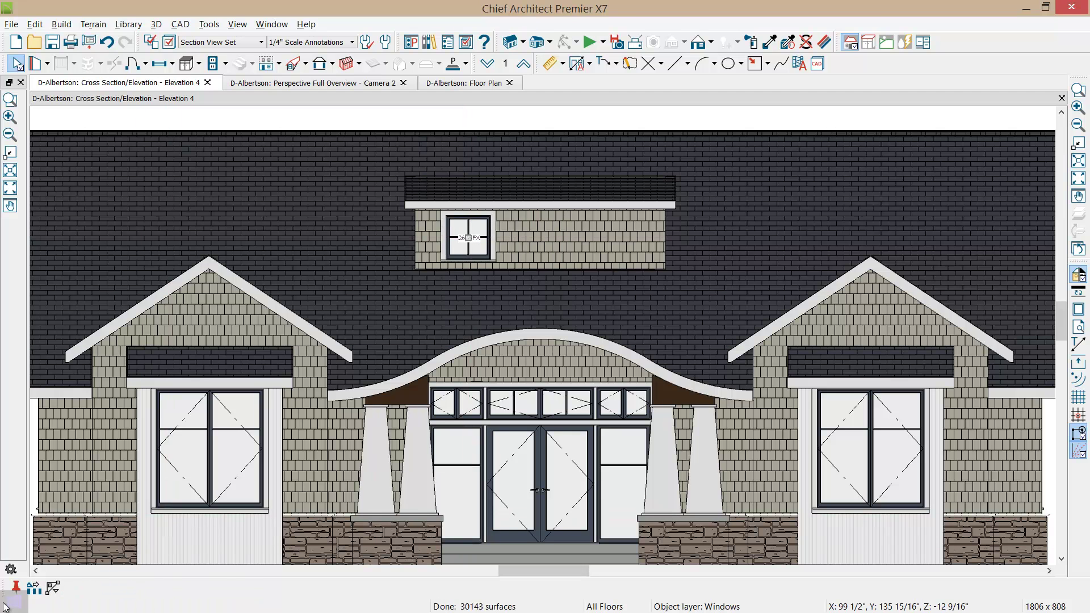
{"action": "left_click", "coordinate": [35, 589]}
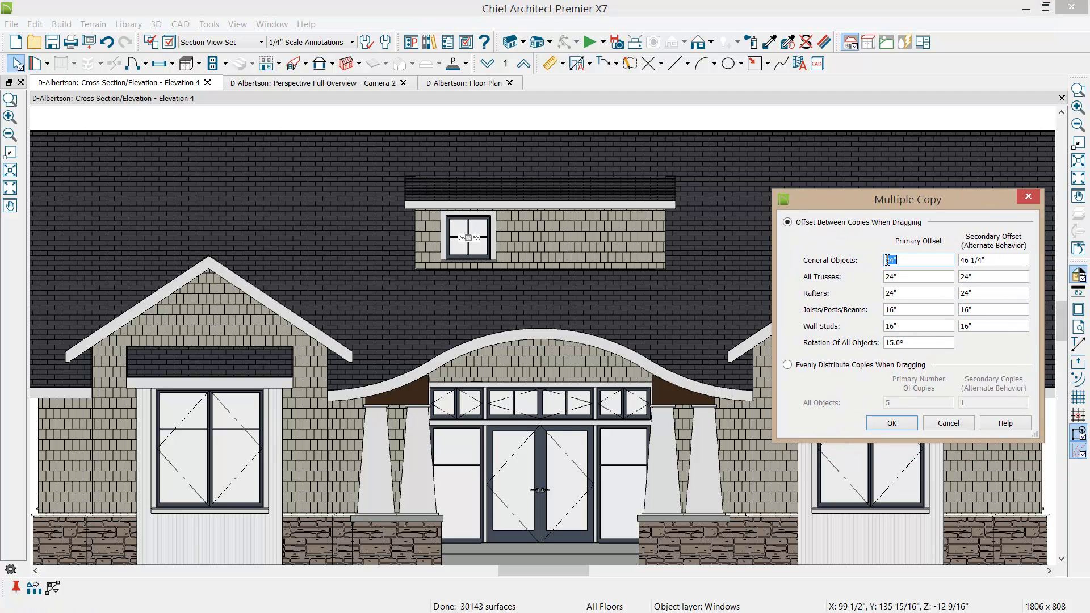
{"action": "left_click", "coordinate": [892, 423]}
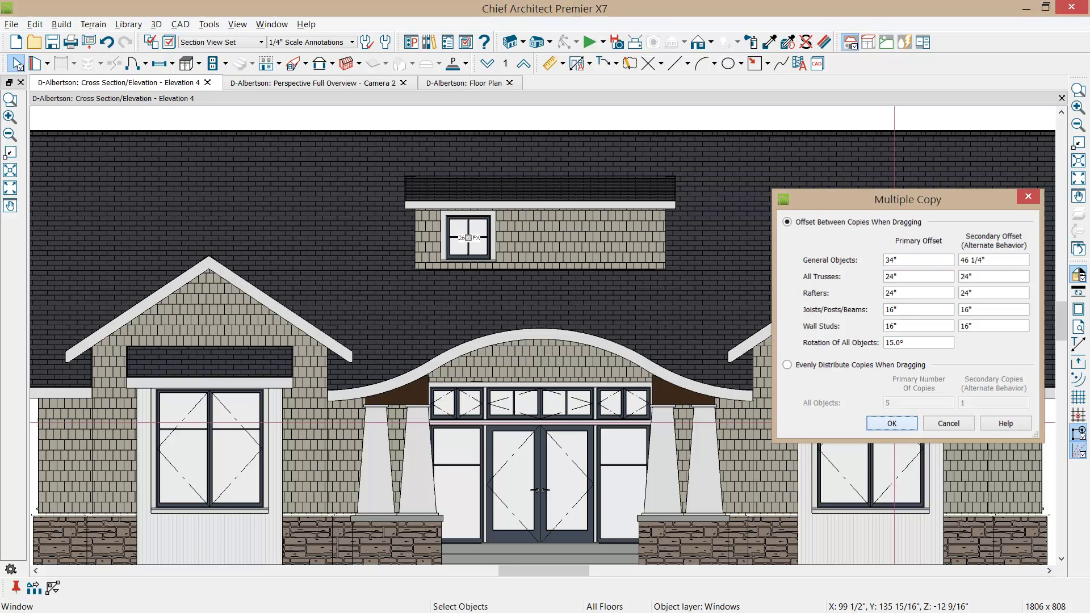
{"action": "left_click_drag", "start_coordinate": [471, 238], "coordinate": [663, 247]}
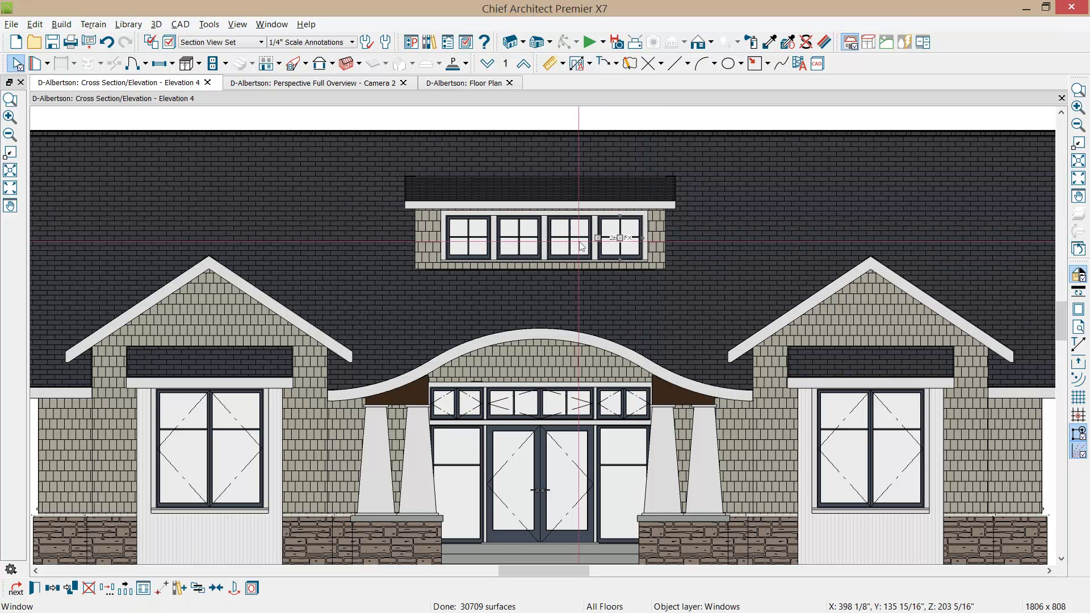
- Select all four dormer windows and centre them over the front double door
{"action": "left_click", "coordinate": [570, 241], "text": "shift"}
{"action": "left_click", "coordinate": [518, 241], "text": "shift"}
{"action": "left_click", "coordinate": [476, 243], "text": "shift"}
{"action": "left_click", "coordinate": [197, 588]}
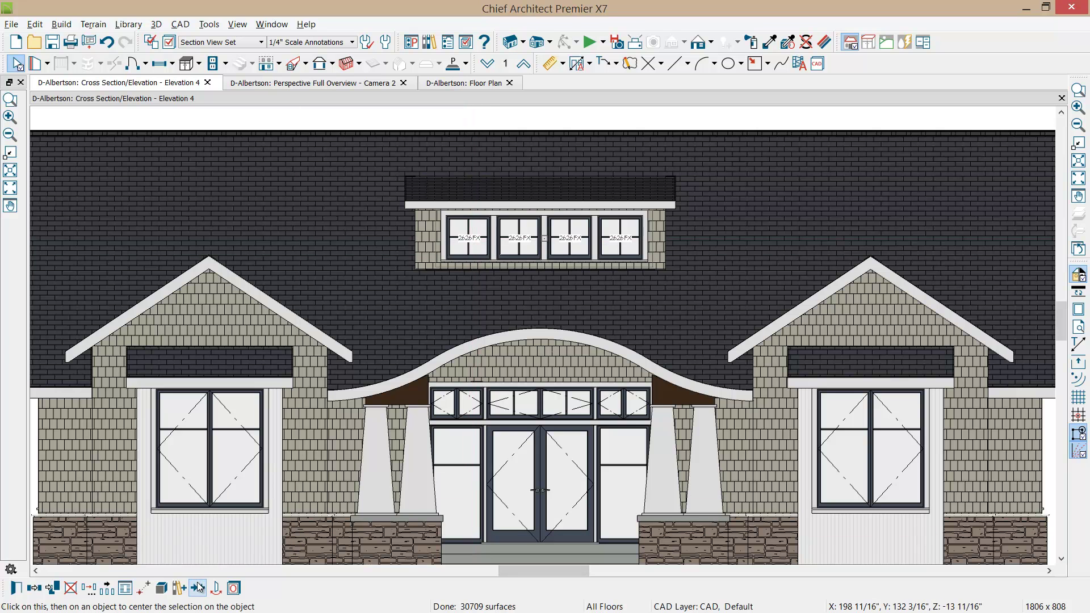
{"action": "left_click", "coordinate": [549, 511]}
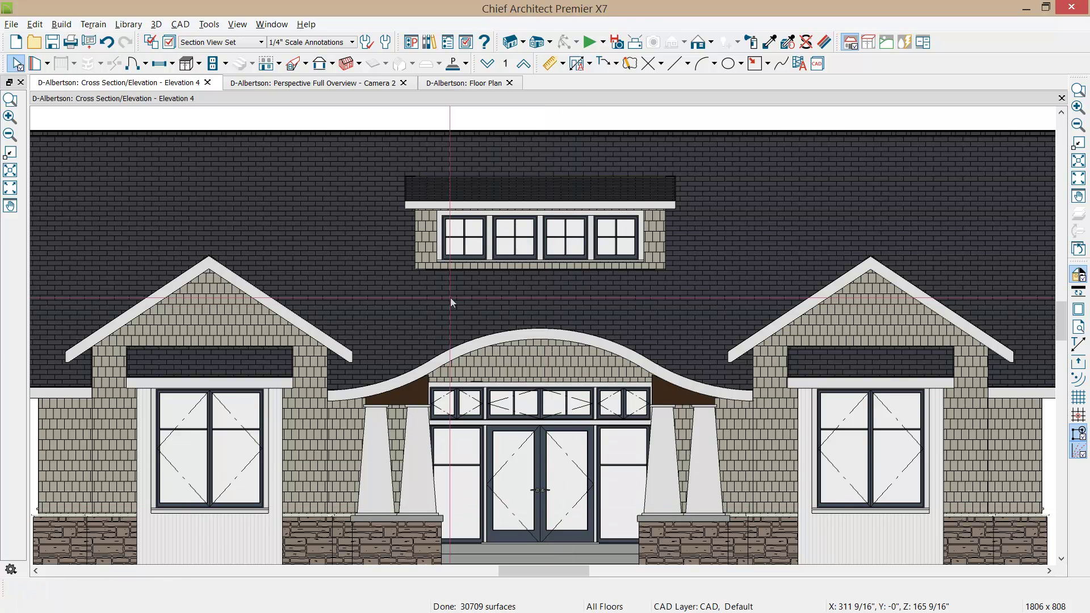
- Show the Camera 2 3D perspective and orbit to a more frontal view
{"action": "left_click", "coordinate": [353, 84]}
{"action": "left_click", "coordinate": [352, 84]}
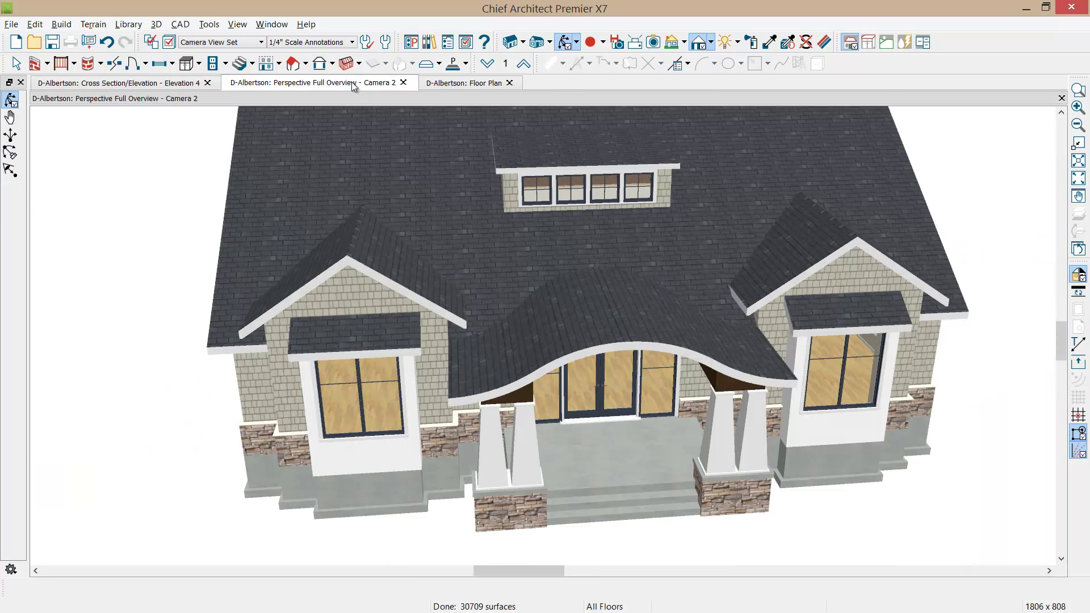
{"action": "left_click_drag", "start_coordinate": [394, 192], "coordinate": [535, 285]}
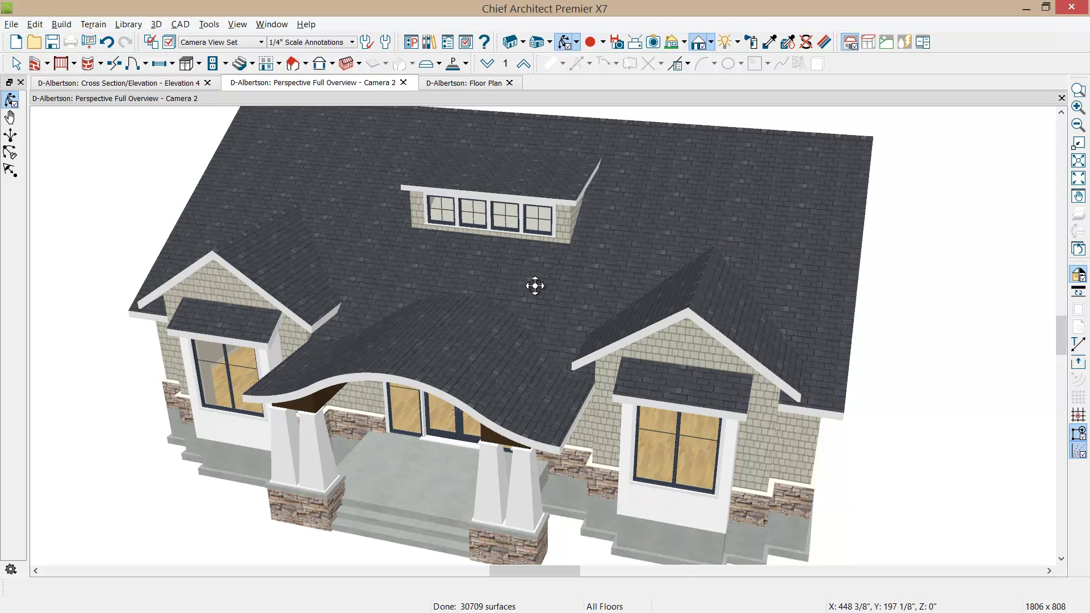
- Search the Library Browser for 'SEAM' and scroll to the Standing Seam materials
{"action": "left_click", "coordinate": [429, 42]}
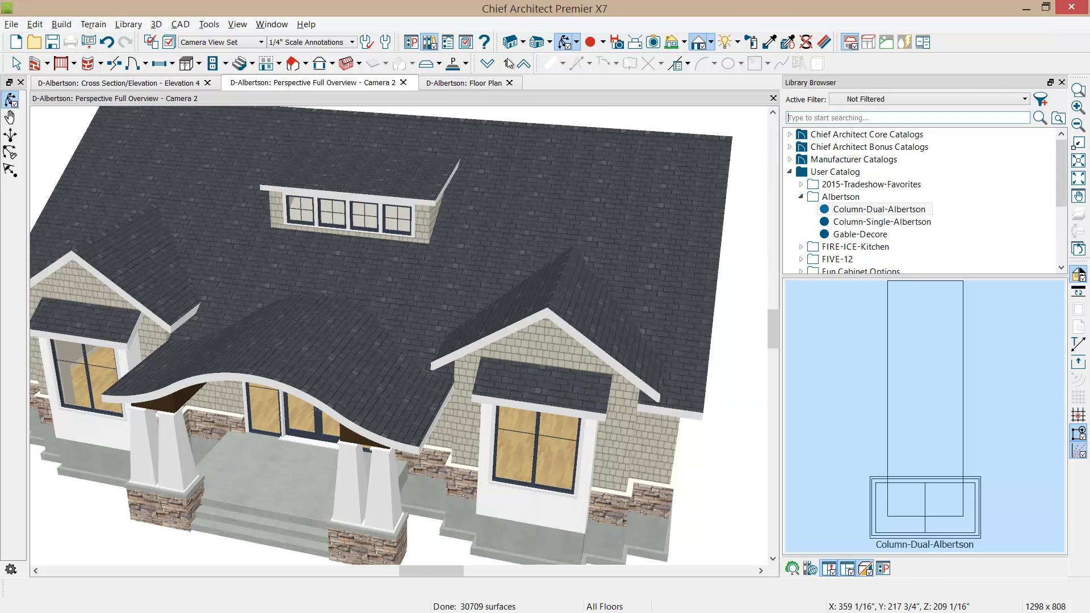
{"action": "left_click", "coordinate": [886, 118]}
{"action": "type", "text": "SEAM"}
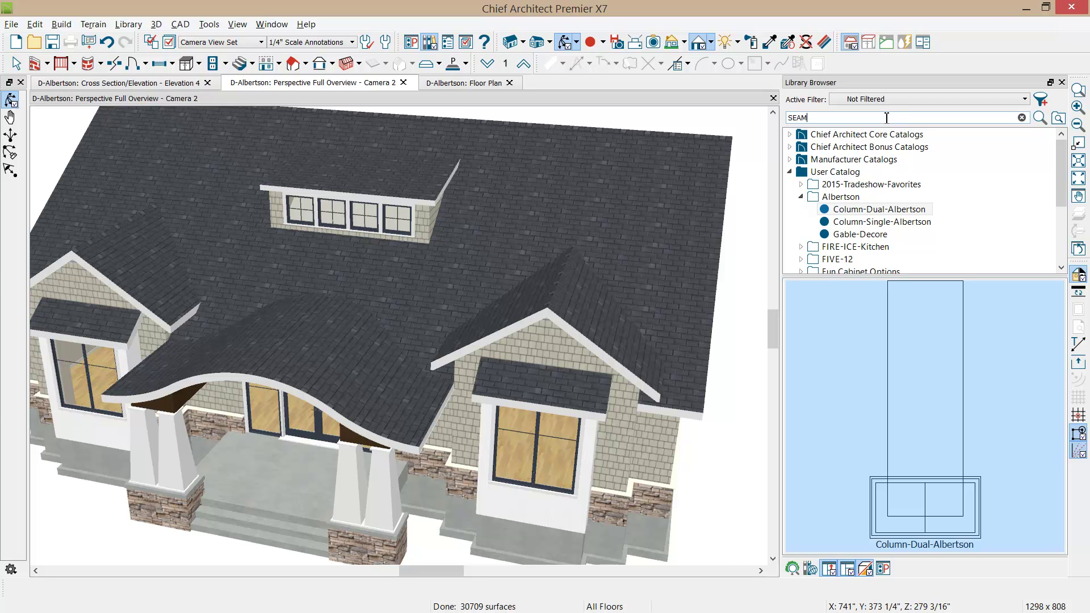
{"action": "key", "text": "Return"}
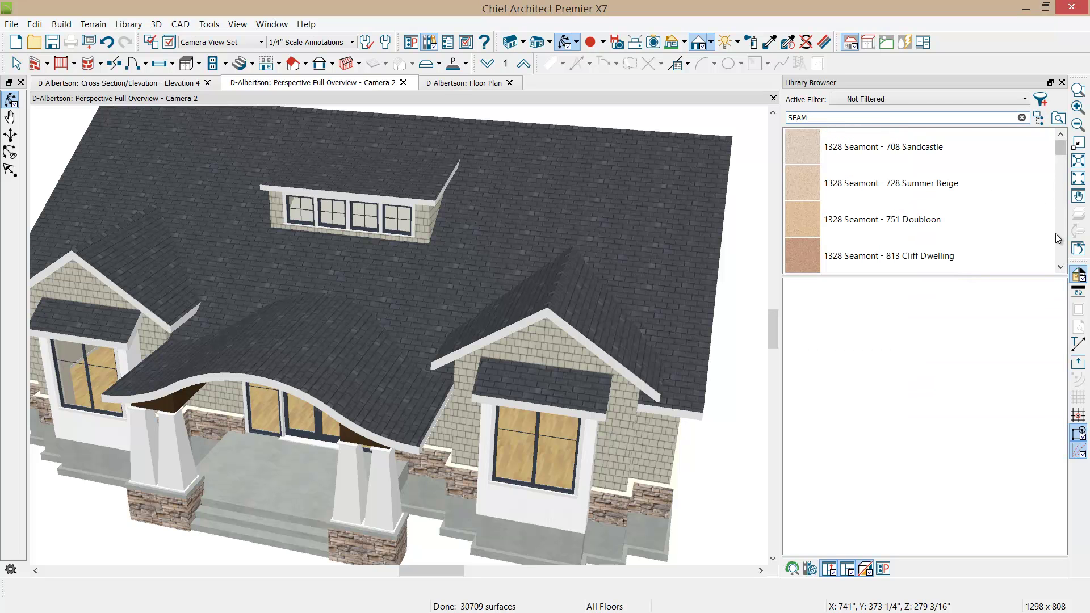
{"action": "scroll", "coordinate": [1062, 242], "scroll_direction": "down", "scroll_amount": 1}
{"action": "scroll", "coordinate": [1063, 244], "scroll_direction": "down", "scroll_amount": 1}
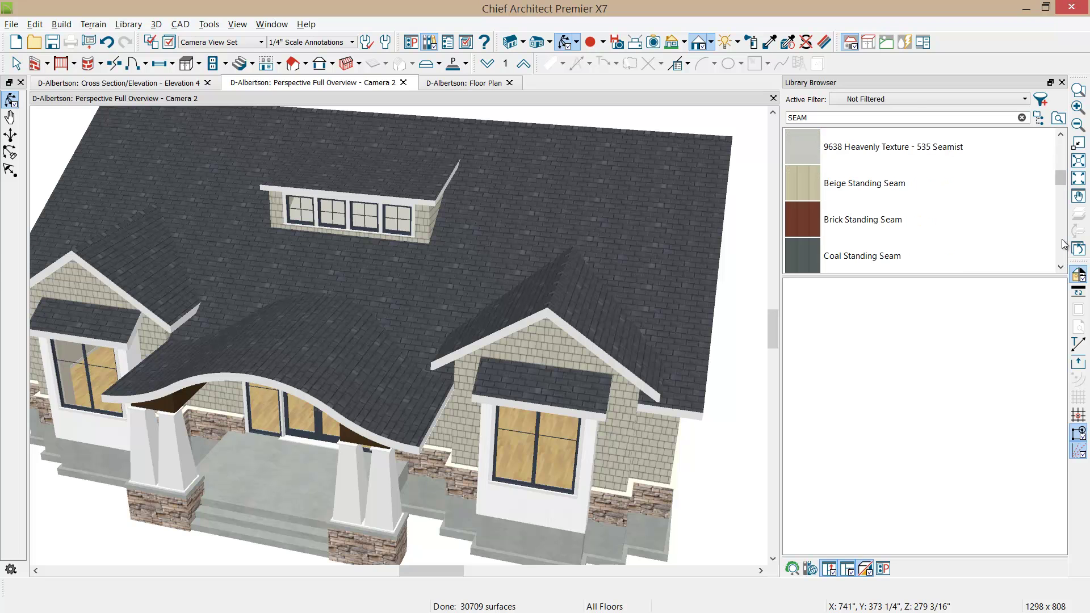
{"action": "scroll", "coordinate": [1063, 244], "scroll_direction": "down", "scroll_amount": 1}
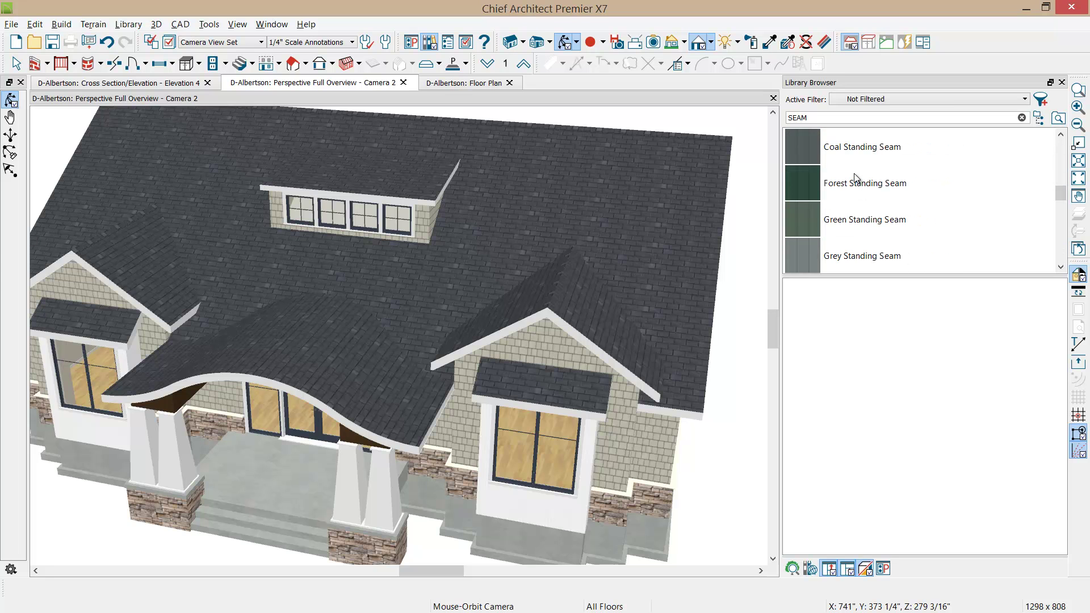
- Paint the right window-bay and dormer roofs with Coal Standing Seam, then orbit to review
{"action": "left_click", "coordinate": [857, 151]}
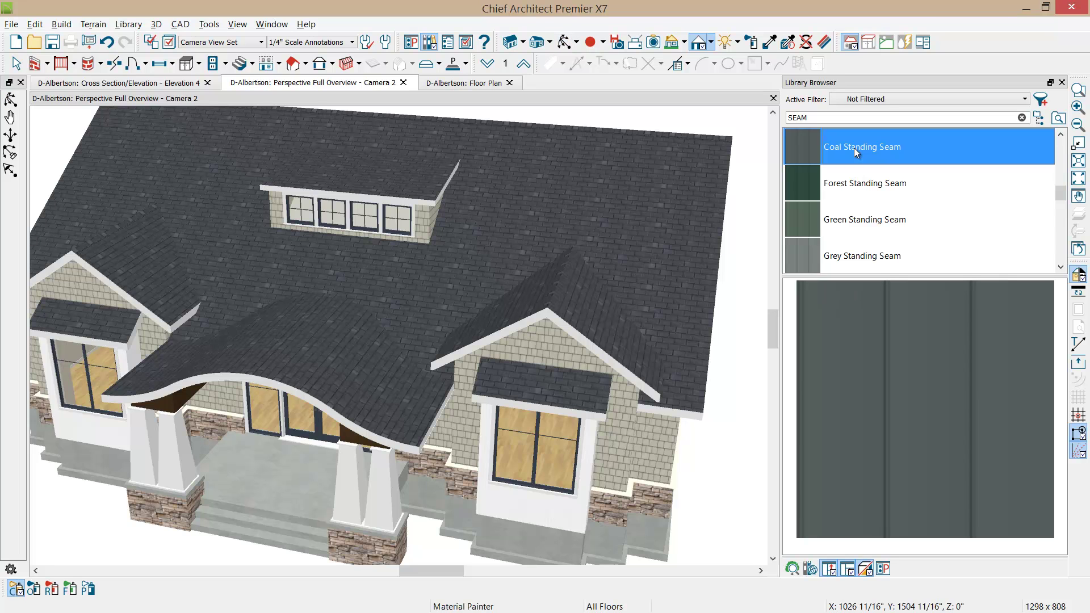
{"action": "left_click", "coordinate": [579, 405]}
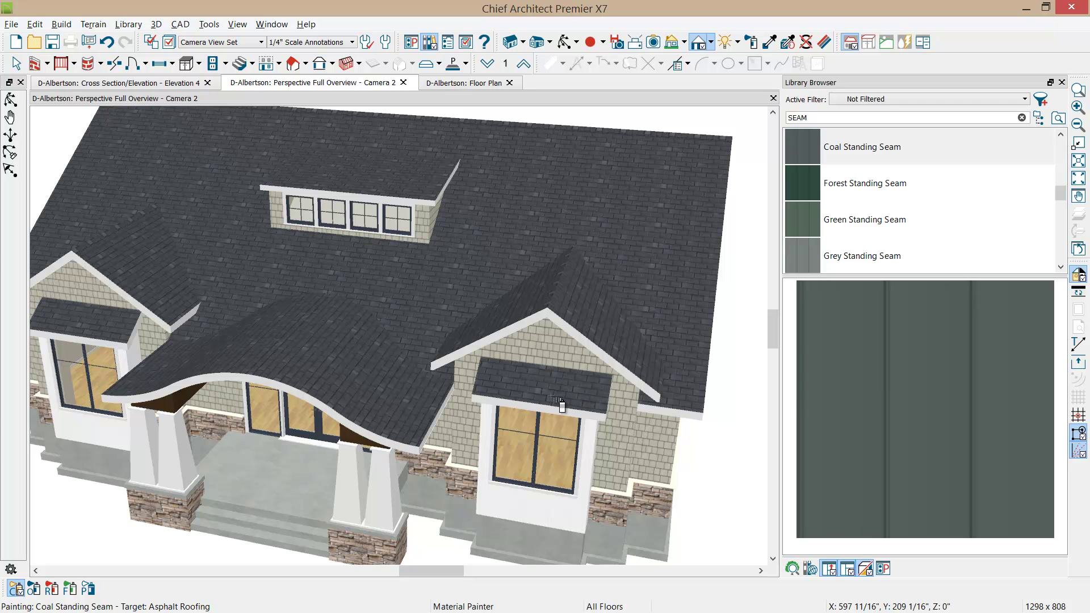
{"action": "left_click", "coordinate": [513, 398]}
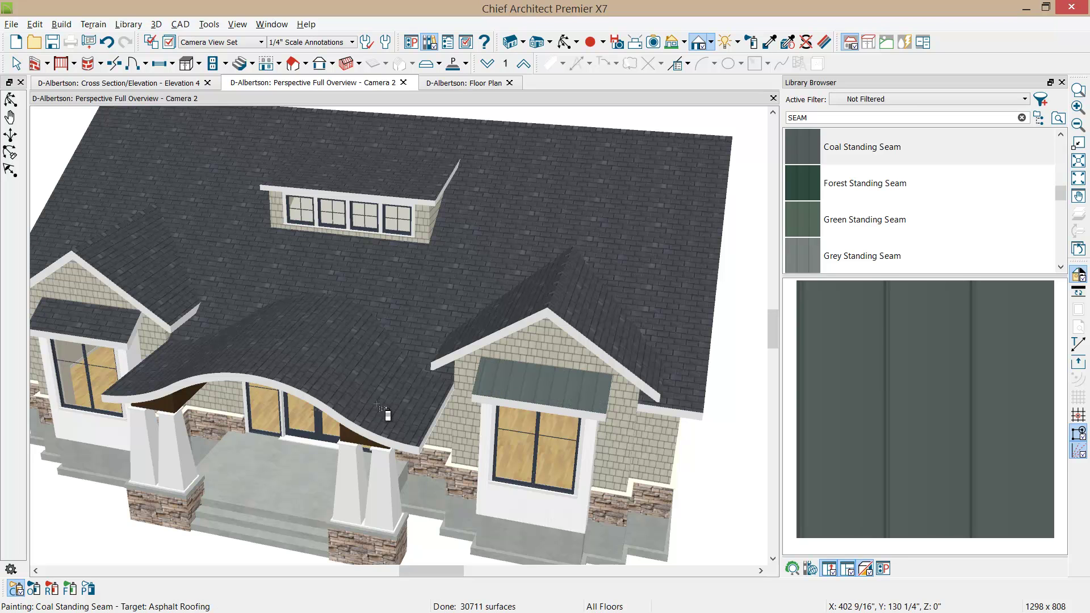
{"action": "left_click", "coordinate": [364, 178]}
{"action": "key", "text": "Escape"}
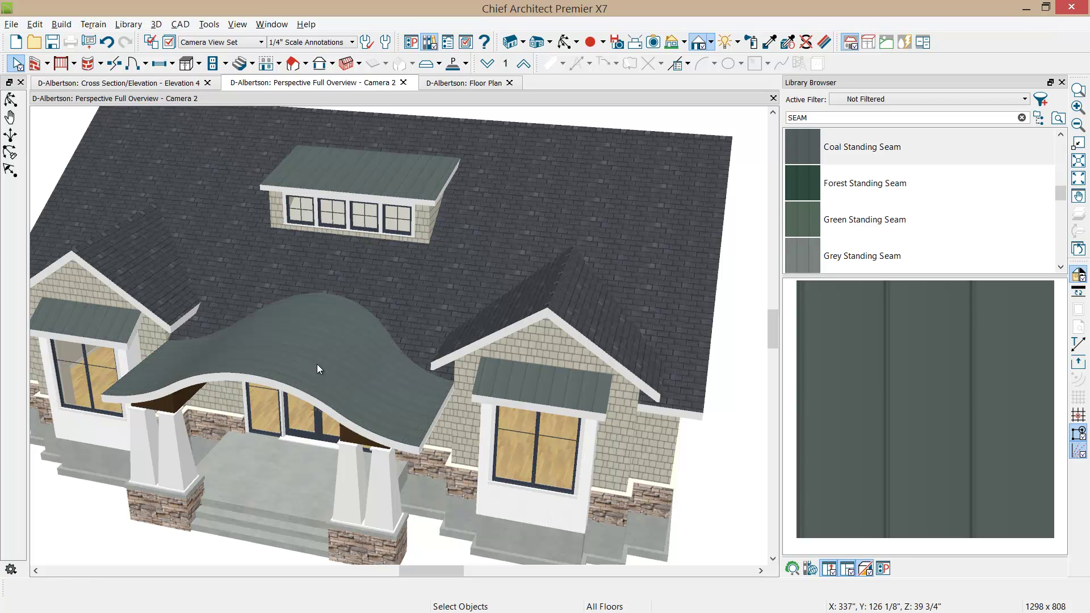
{"action": "left_click", "coordinate": [565, 41]}
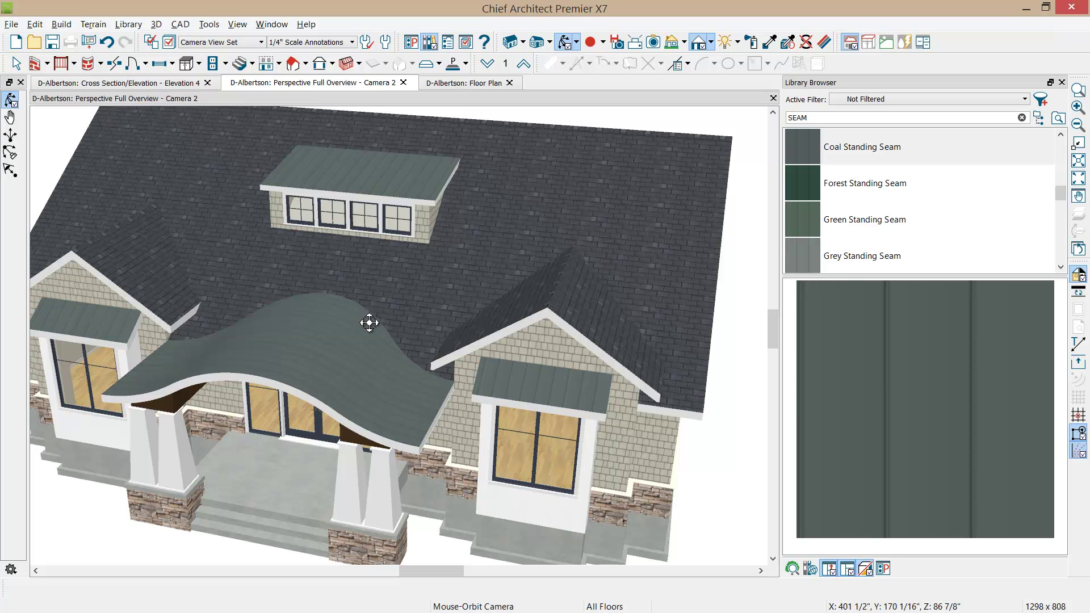
{"action": "mouse_move", "coordinate": [361, 319]}
{"action": "left_mouse_down"}
{"action": "mouse_move", "coordinate": [475, 294]}
{"action": "mouse_move", "coordinate": [348, 319]}
{"action": "left_mouse_up"}
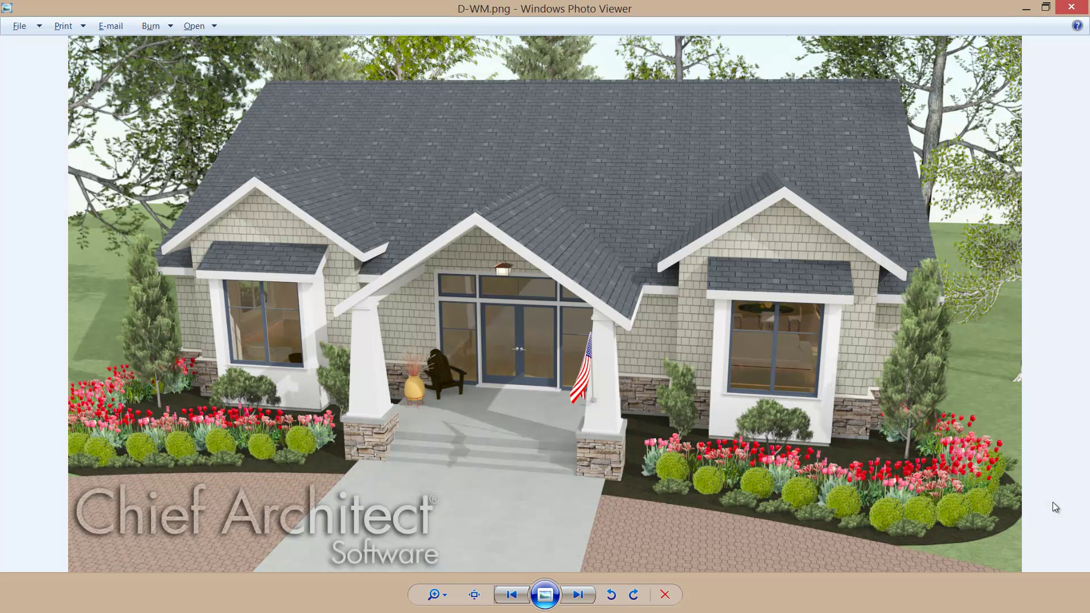
- Step through the Photo Viewer renders to the curved-craftsman.PNG reference image
{"action": "left_click", "coordinate": [578, 596]}
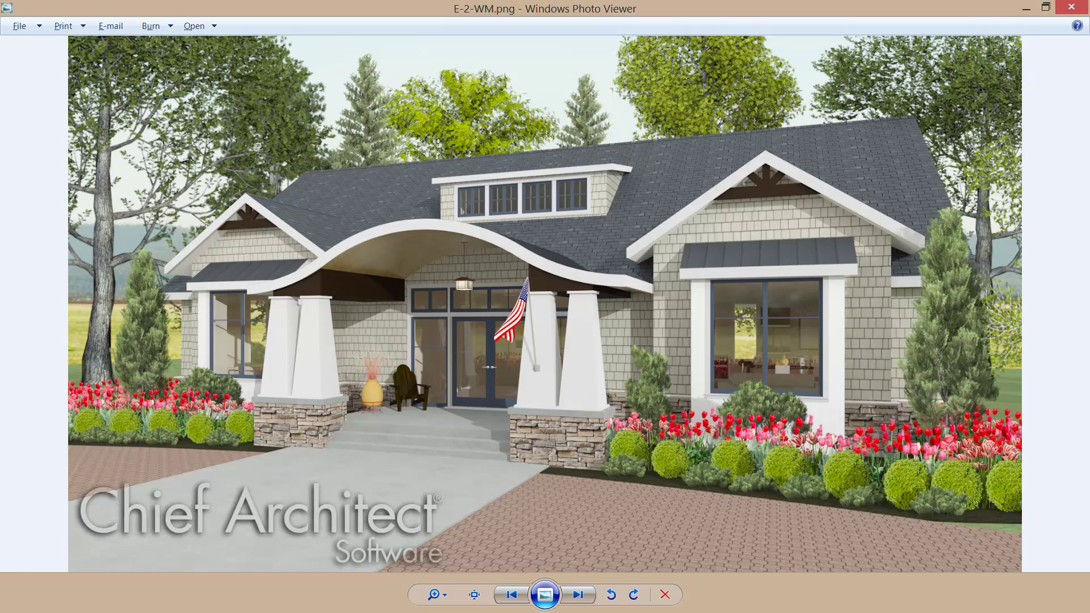
{"action": "key", "text": "Left"}
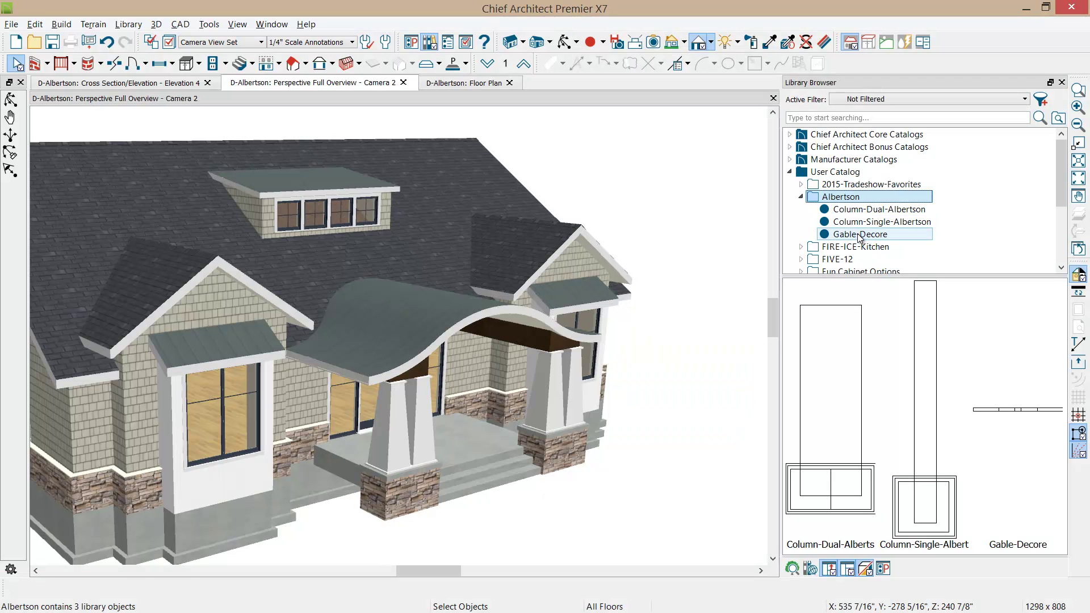
- Place Gable-Decore brackets in the left and right gable peaks, then orbit toward the entry
{"action": "left_click", "coordinate": [859, 235]}
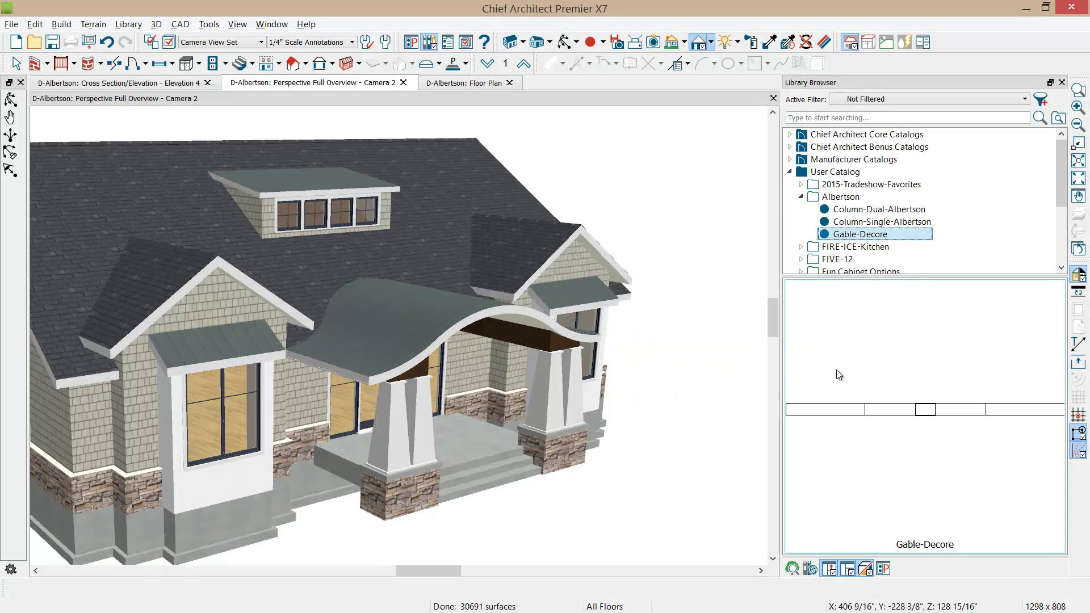
{"action": "left_click", "coordinate": [222, 298]}
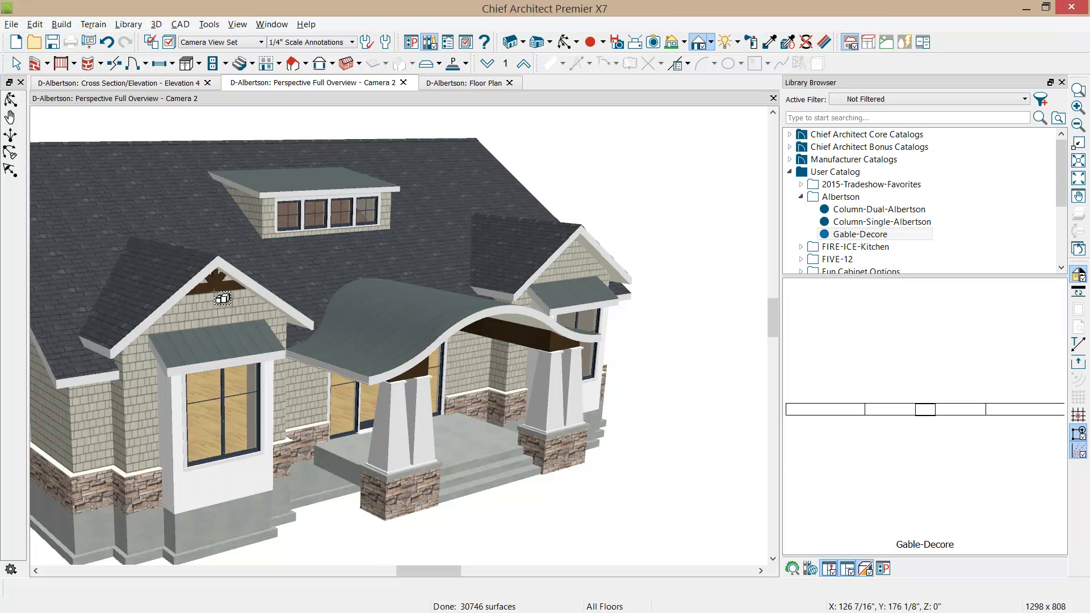
{"action": "left_click", "coordinate": [587, 258]}
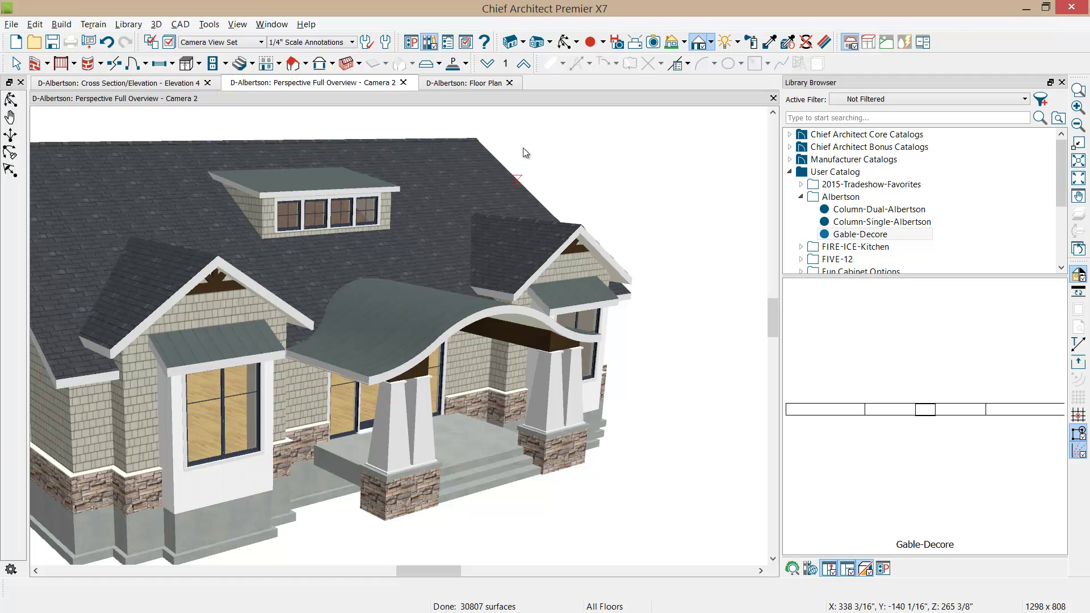
{"action": "left_click", "coordinate": [565, 42]}
{"action": "left_click_drag", "start_coordinate": [573, 146], "coordinate": [484, 301]}
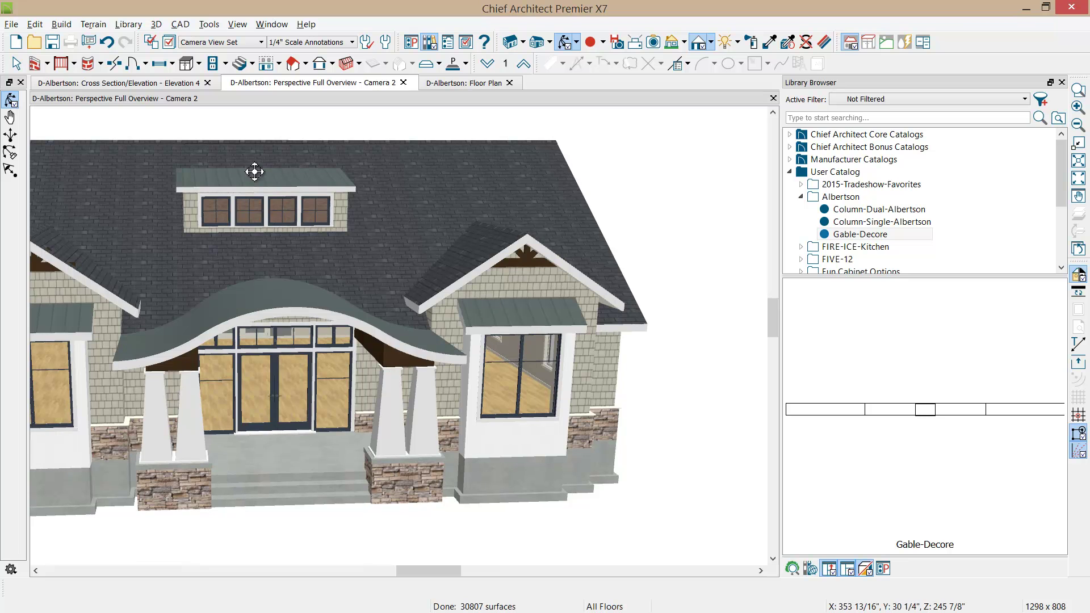
- On the Floor 2 plan, move the right gable bracket block down between its wall stubs
{"action": "left_click", "coordinate": [489, 83]}
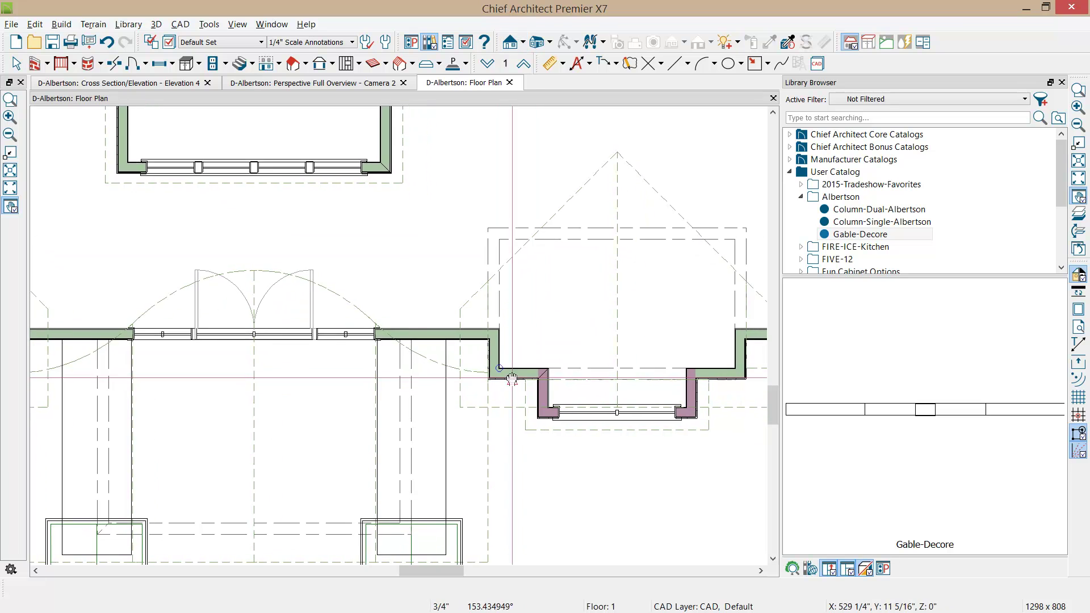
{"action": "left_click", "coordinate": [523, 63]}
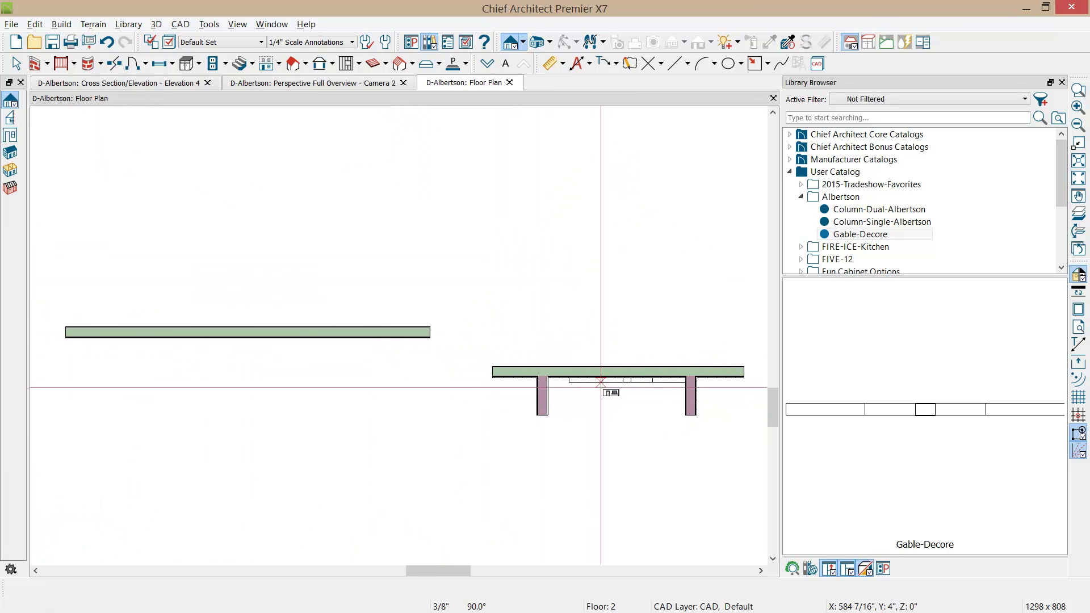
{"action": "scroll", "coordinate": [602, 389], "scroll_direction": "up", "scroll_amount": 3}
{"action": "key", "text": "Escape"}
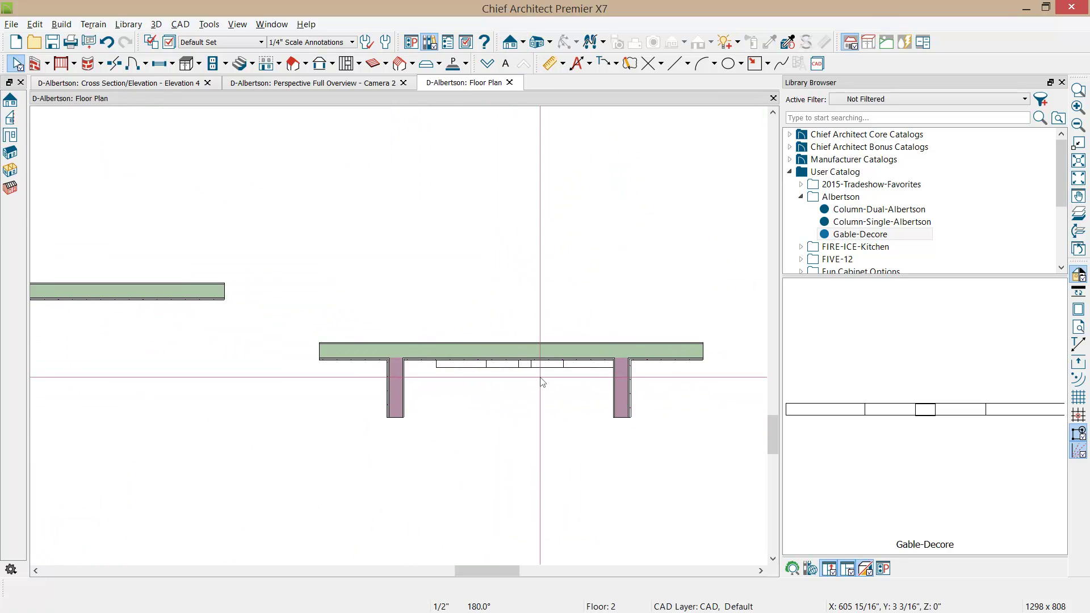
{"action": "scroll", "coordinate": [539, 382], "scroll_direction": "up", "scroll_amount": 1}
{"action": "left_click", "coordinate": [524, 369]}
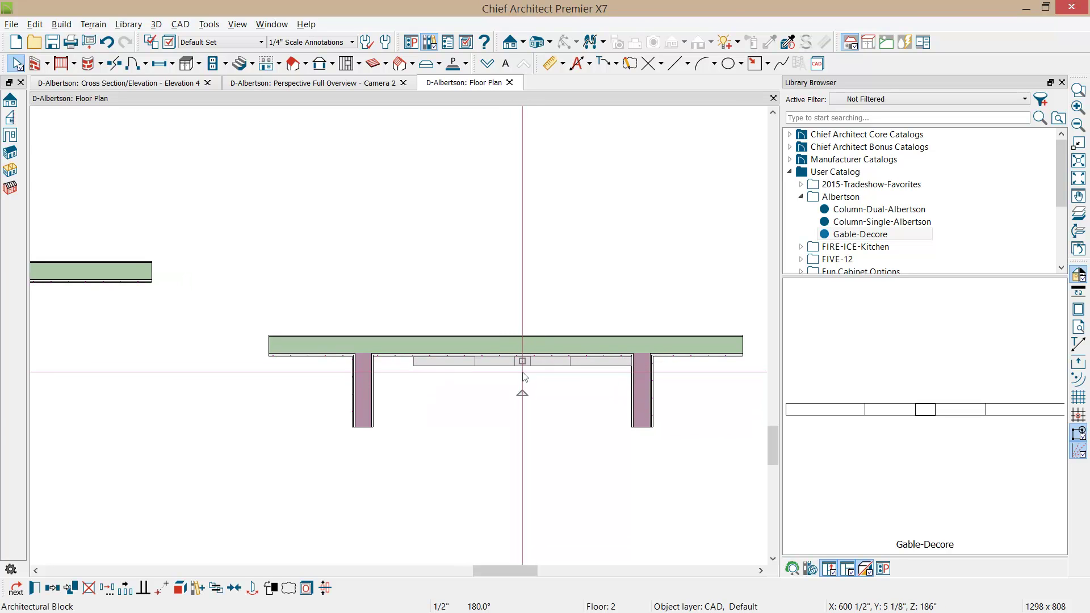
{"action": "left_click_drag", "start_coordinate": [522, 362], "coordinate": [504, 391]}
- Move the left bracket block down between its wall stubs and view Elevation 4
{"action": "scroll", "coordinate": [454, 391], "scroll_direction": "down", "scroll_amount": 4}
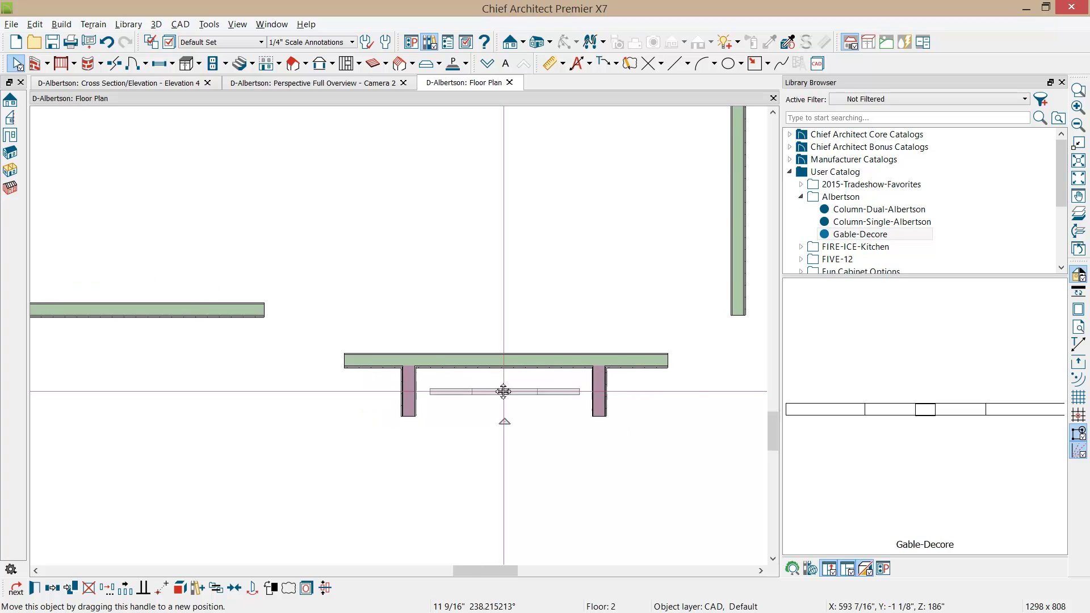
{"action": "scroll", "coordinate": [414, 389], "scroll_direction": "left", "scroll_amount": 5}
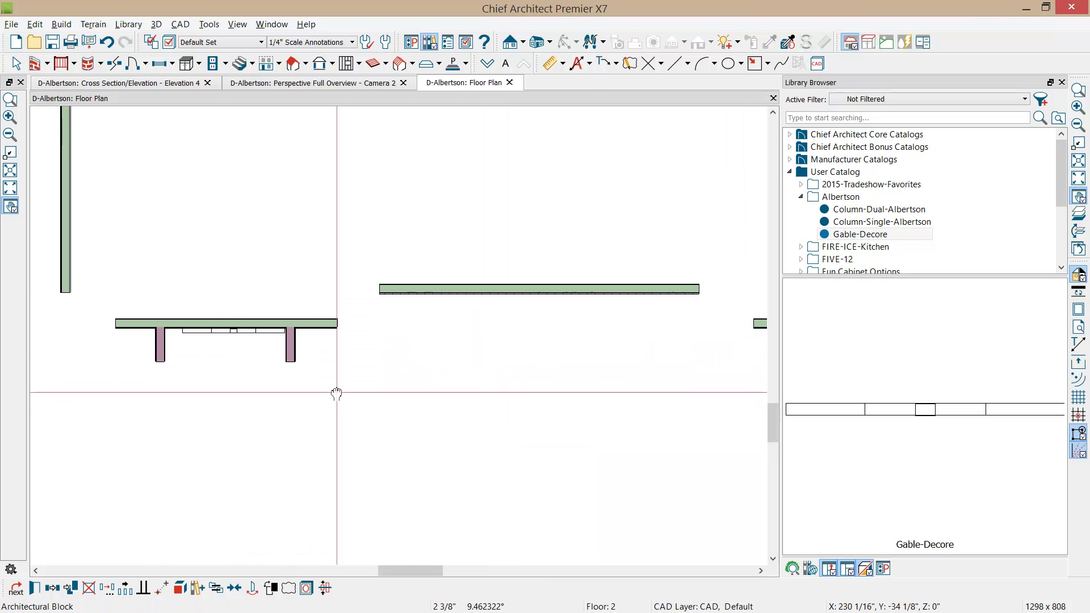
{"action": "left_click", "coordinate": [232, 332]}
{"action": "left_click_drag", "start_coordinate": [233, 332], "coordinate": [225, 342]}
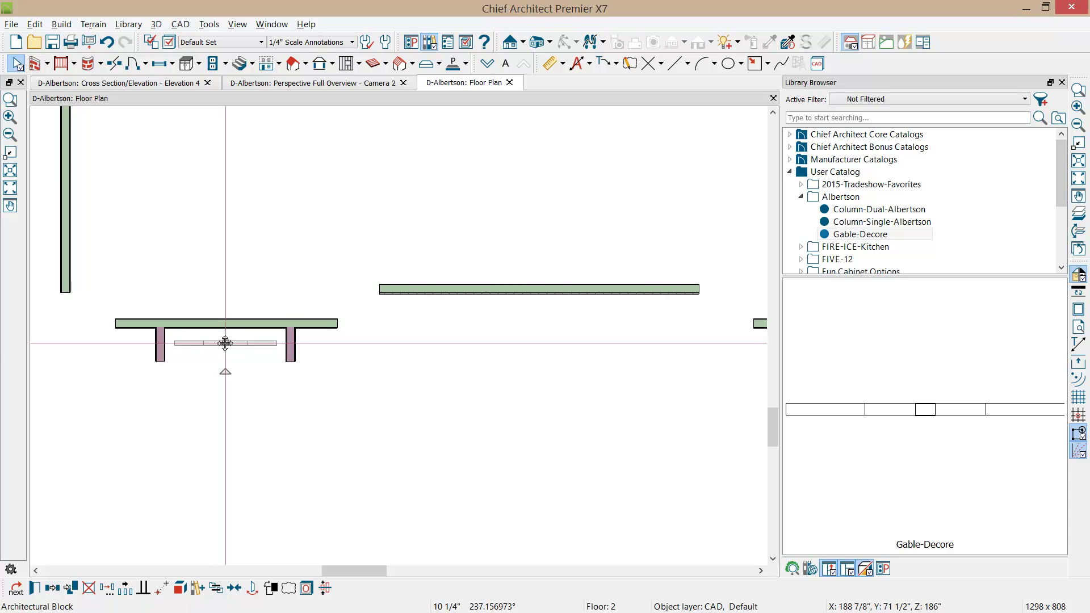
{"action": "left_click", "coordinate": [175, 83]}
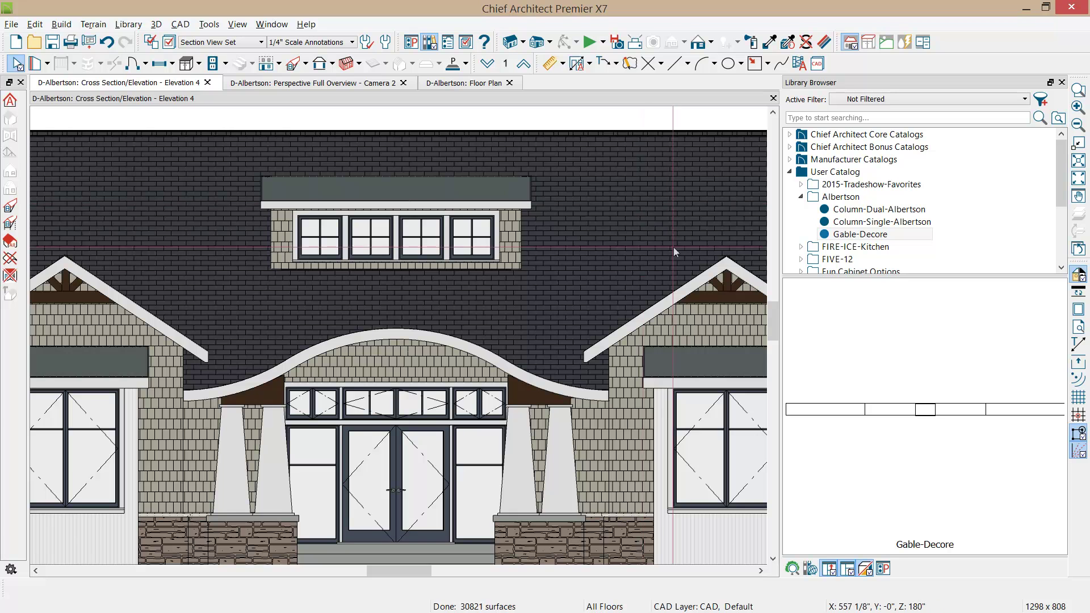
- Delete the Gable-Decore bracket from the right gable in Elevation 4
{"action": "middle_click_drag", "start_coordinate": [673, 276], "coordinate": [547, 303]}
{"action": "scroll", "coordinate": [548, 303], "scroll_direction": "up", "scroll_amount": 3}
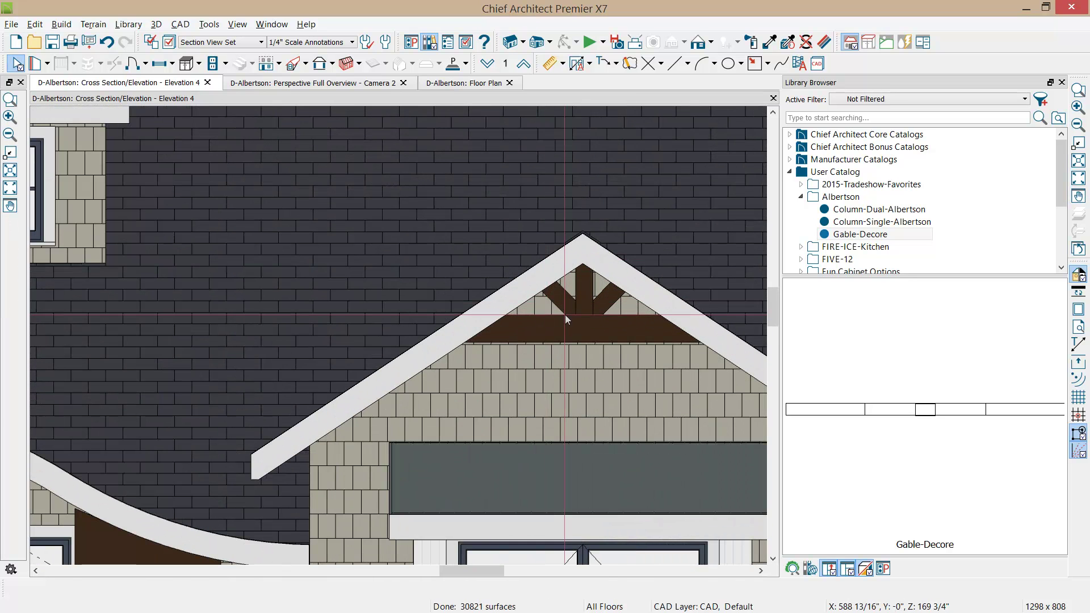
{"action": "left_click", "coordinate": [565, 314]}
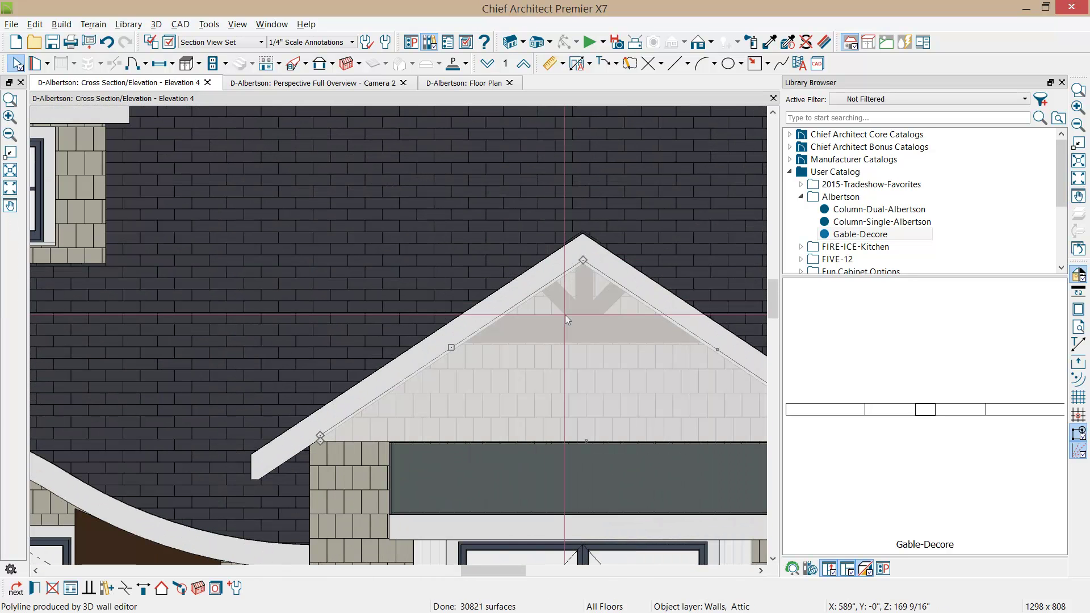
{"action": "left_click", "coordinate": [564, 315]}
{"action": "key", "text": "Delete"}
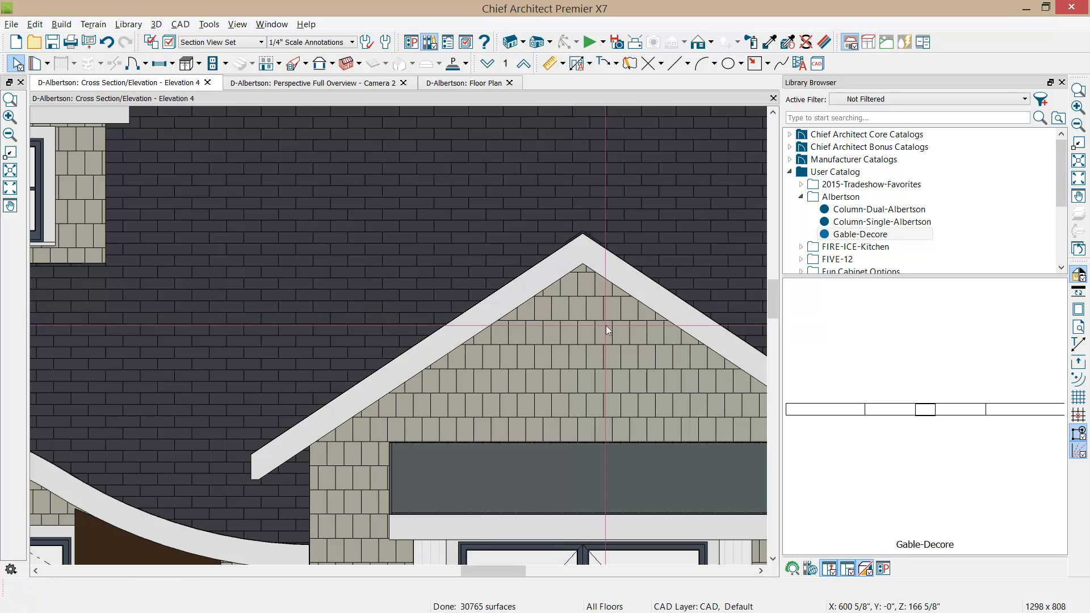
- Draw a Polyline Solid band across the right gable, stretching its left end to the roof edge
{"action": "left_click", "coordinate": [453, 63]}
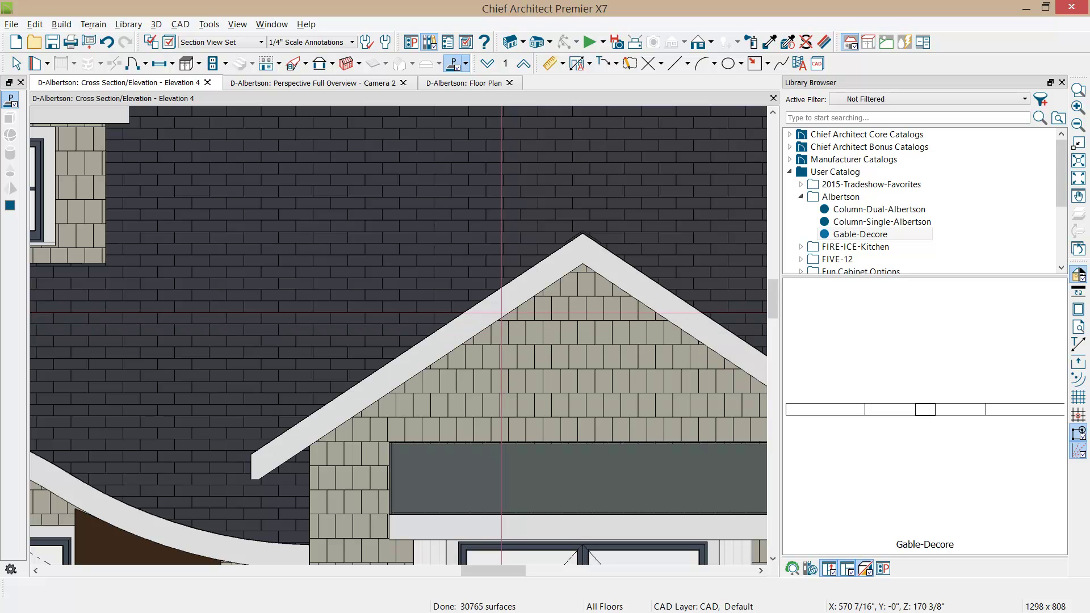
{"action": "mouse_move", "coordinate": [493, 312]}
{"action": "left_mouse_down"}
{"action": "mouse_move", "coordinate": [643, 314]}
{"action": "mouse_move", "coordinate": [690, 319]}
{"action": "mouse_move", "coordinate": [685, 330]}
{"action": "left_mouse_up"}
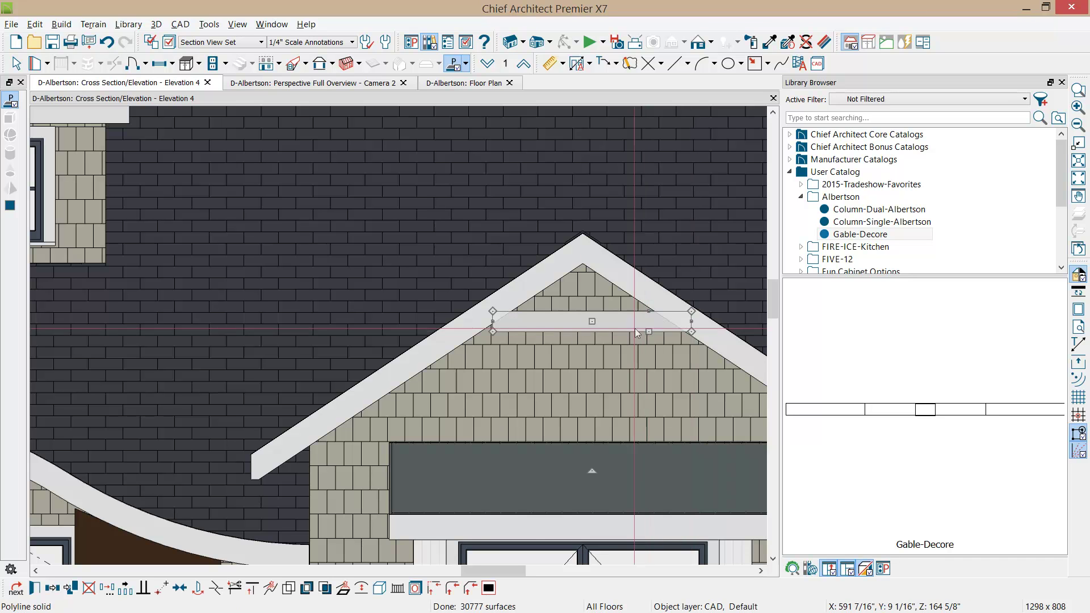
{"action": "left_click_drag", "start_coordinate": [492, 324], "coordinate": [475, 322]}
{"action": "key", "text": "space"}
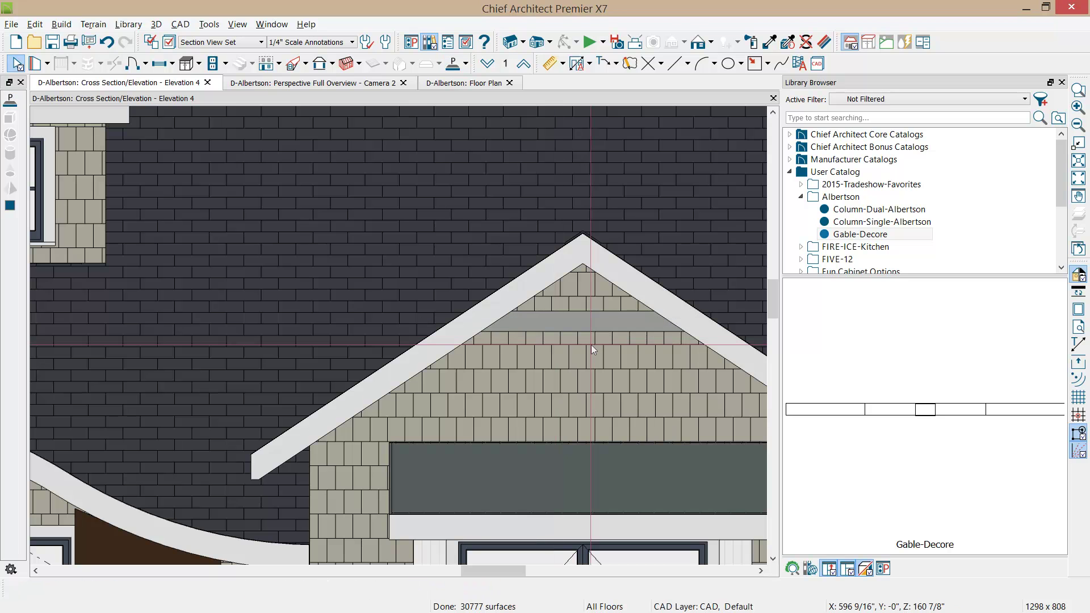
{"action": "scroll", "coordinate": [609, 347], "scroll_direction": "down", "scroll_amount": 4}
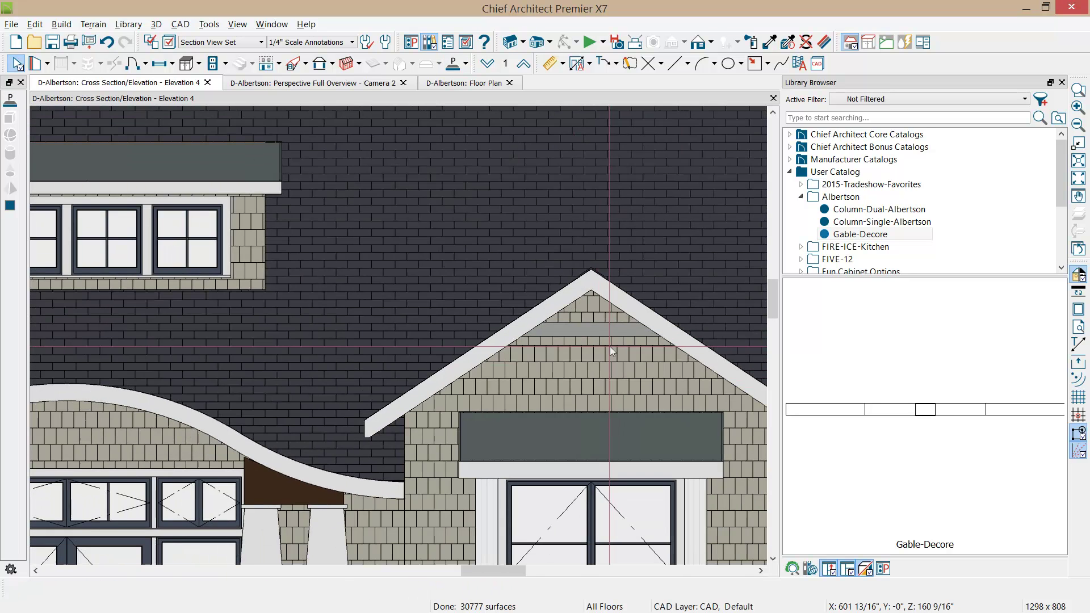
{"action": "scroll", "coordinate": [273, 329], "scroll_direction": "down", "scroll_amount": 3}
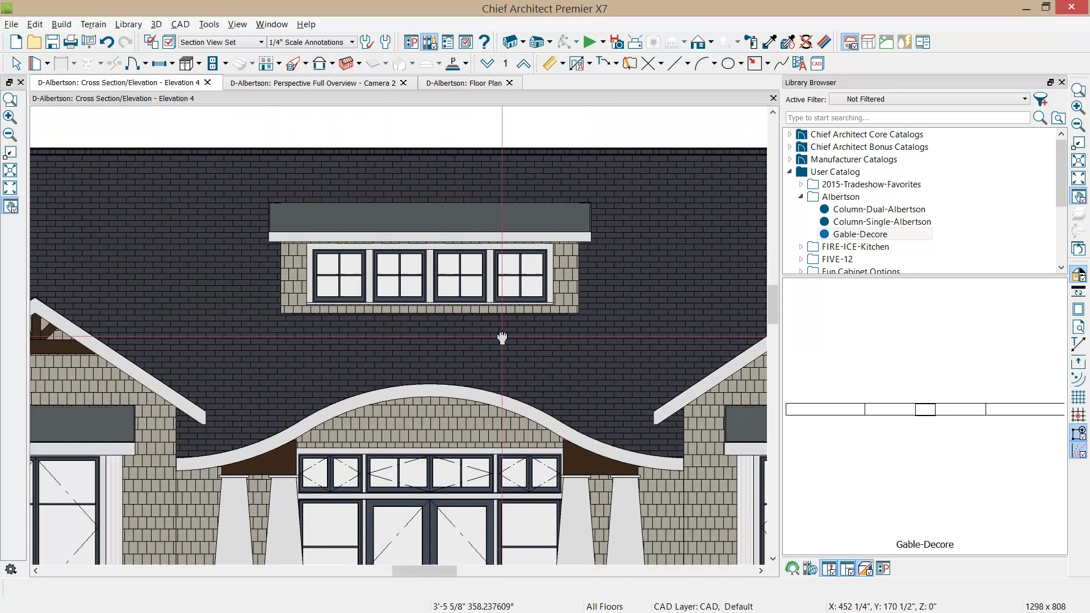
{"action": "scroll", "coordinate": [638, 333], "scroll_direction": "up", "scroll_amount": 3}
{"action": "scroll", "coordinate": [128, 333], "scroll_direction": "up", "scroll_amount": 4}
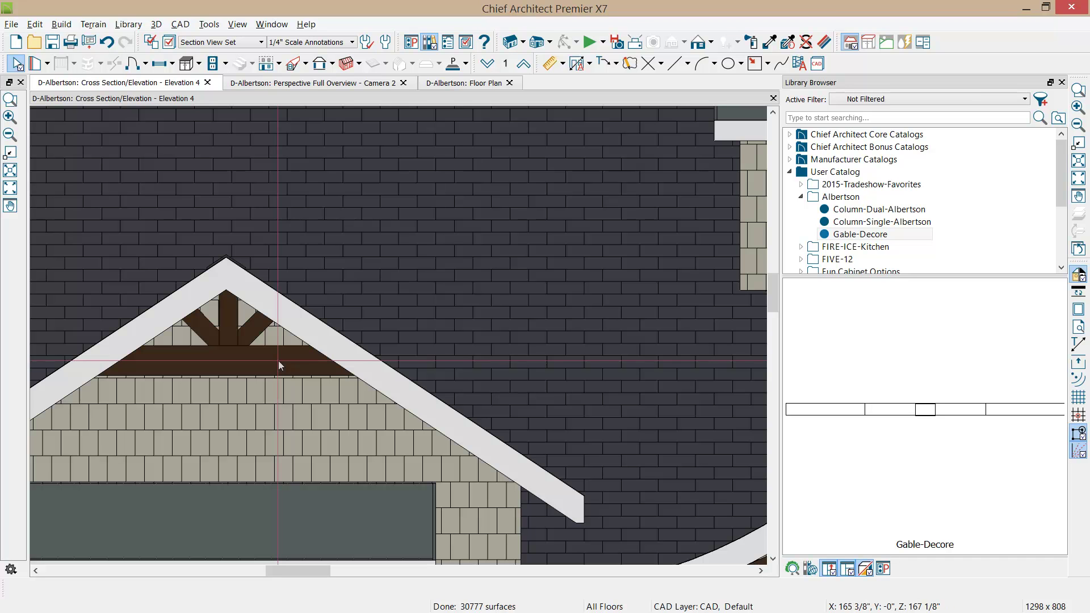
- Pan to the right gable peak and delete the grey polyline band
{"action": "middle_click_drag", "start_coordinate": [668, 243], "coordinate": [261, 275]}
{"action": "middle_click_drag", "start_coordinate": [601, 331], "coordinate": [185, 306]}
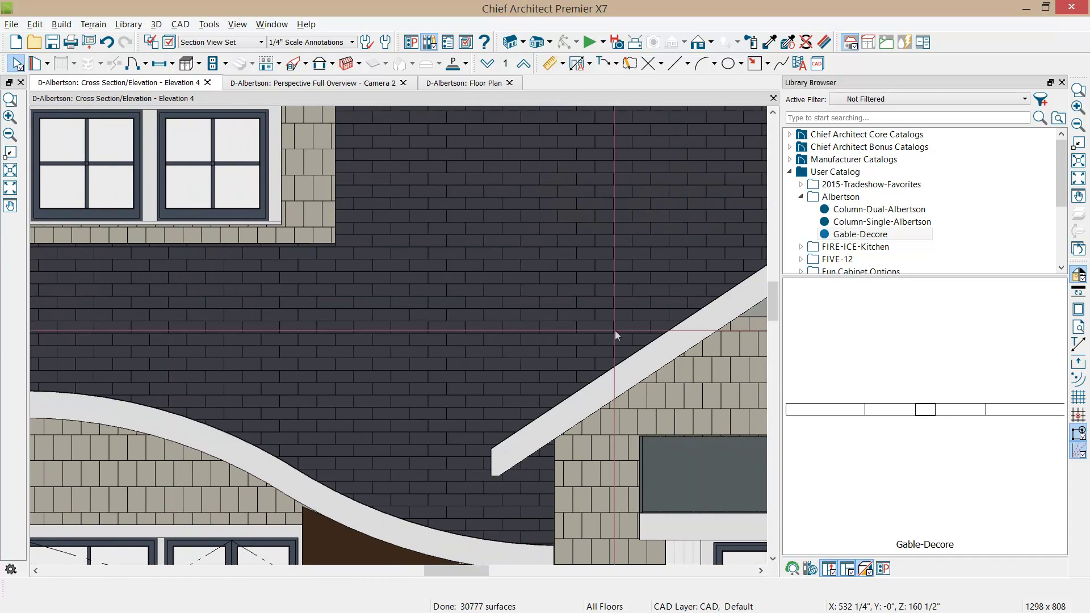
{"action": "middle_click_drag", "start_coordinate": [615, 330], "coordinate": [353, 334]}
{"action": "left_click", "coordinate": [517, 311]}
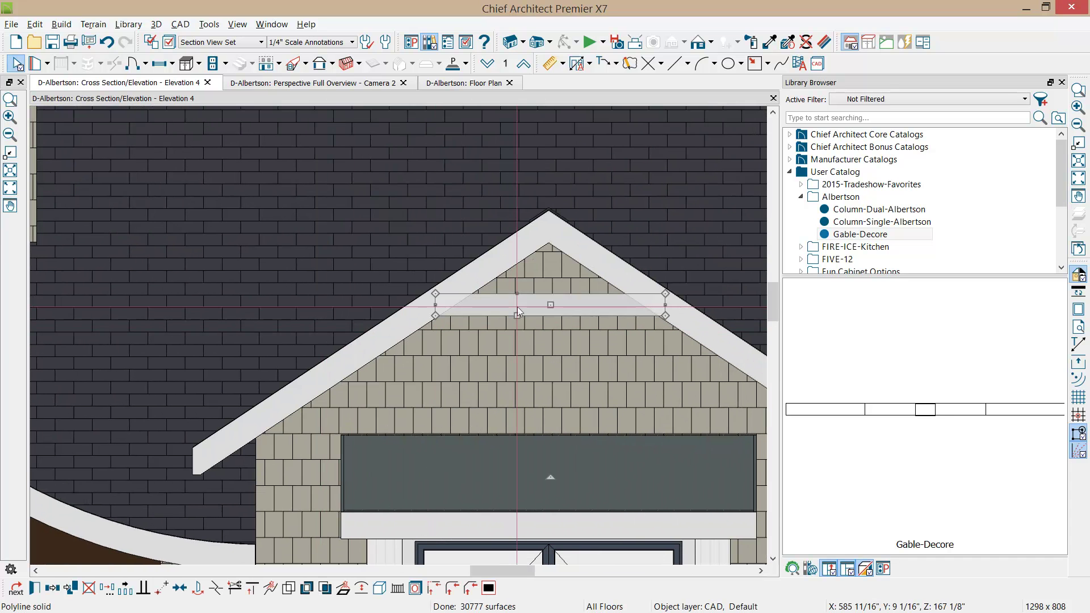
{"action": "key", "text": "Delete"}
- Place a Gable-Decore bracket from the library in the right gable peak
{"action": "left_click", "coordinate": [861, 234]}
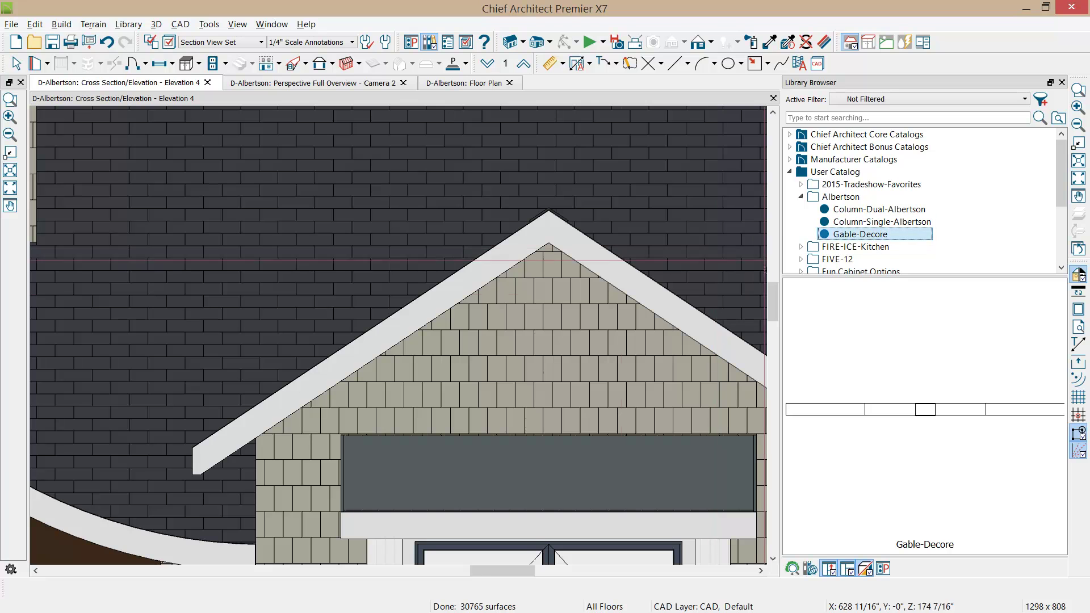
{"action": "left_click", "coordinate": [557, 311]}
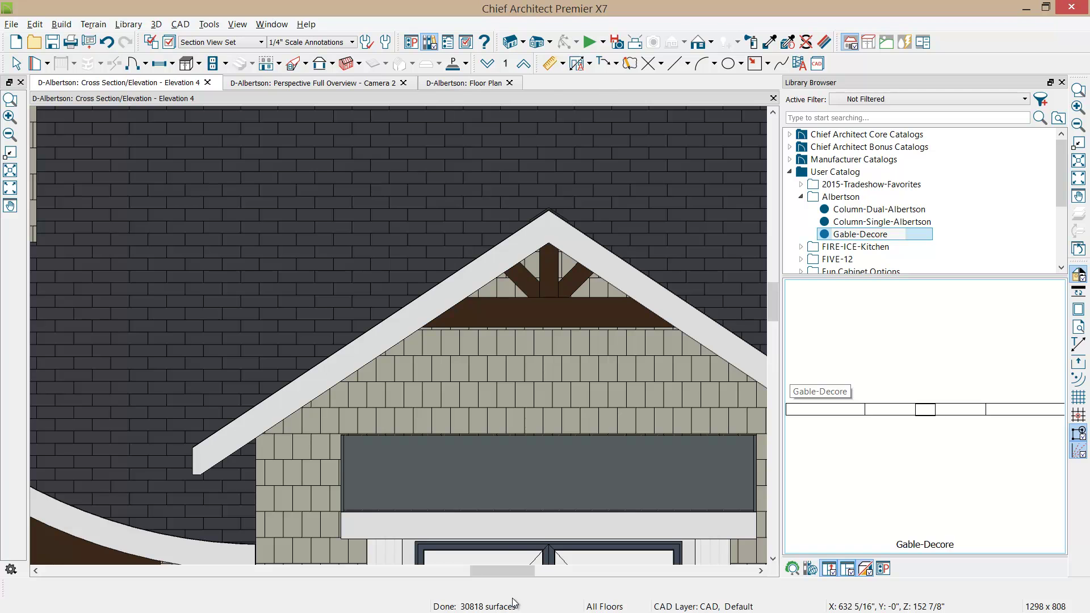
{"action": "key", "text": "alt+Tab"}
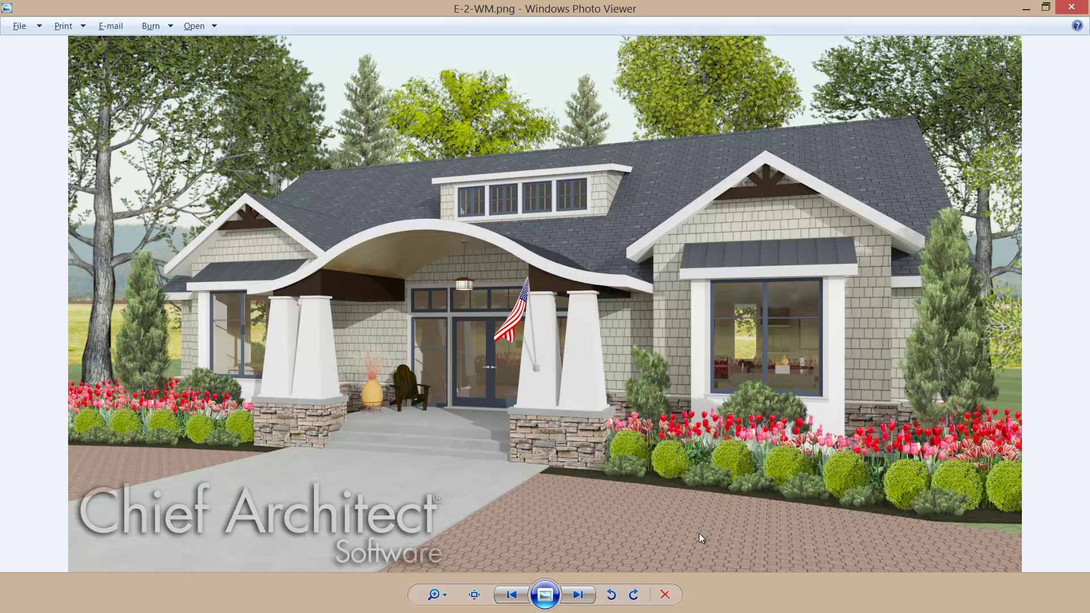
- Advance Photo Viewer from E-2-WM.png to the F-WM.png render
{"action": "left_click", "coordinate": [578, 596]}
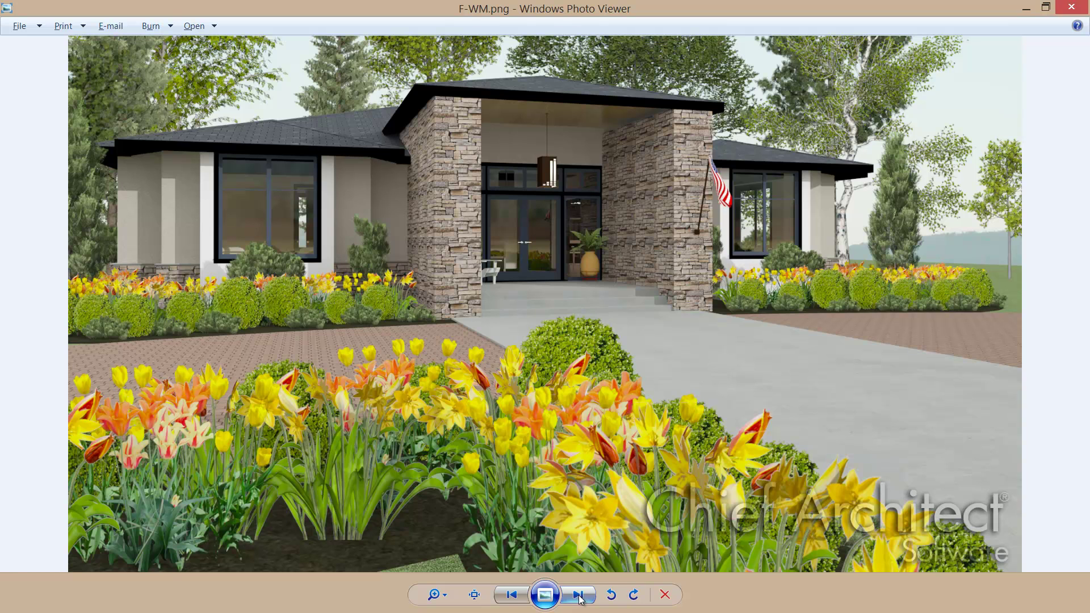